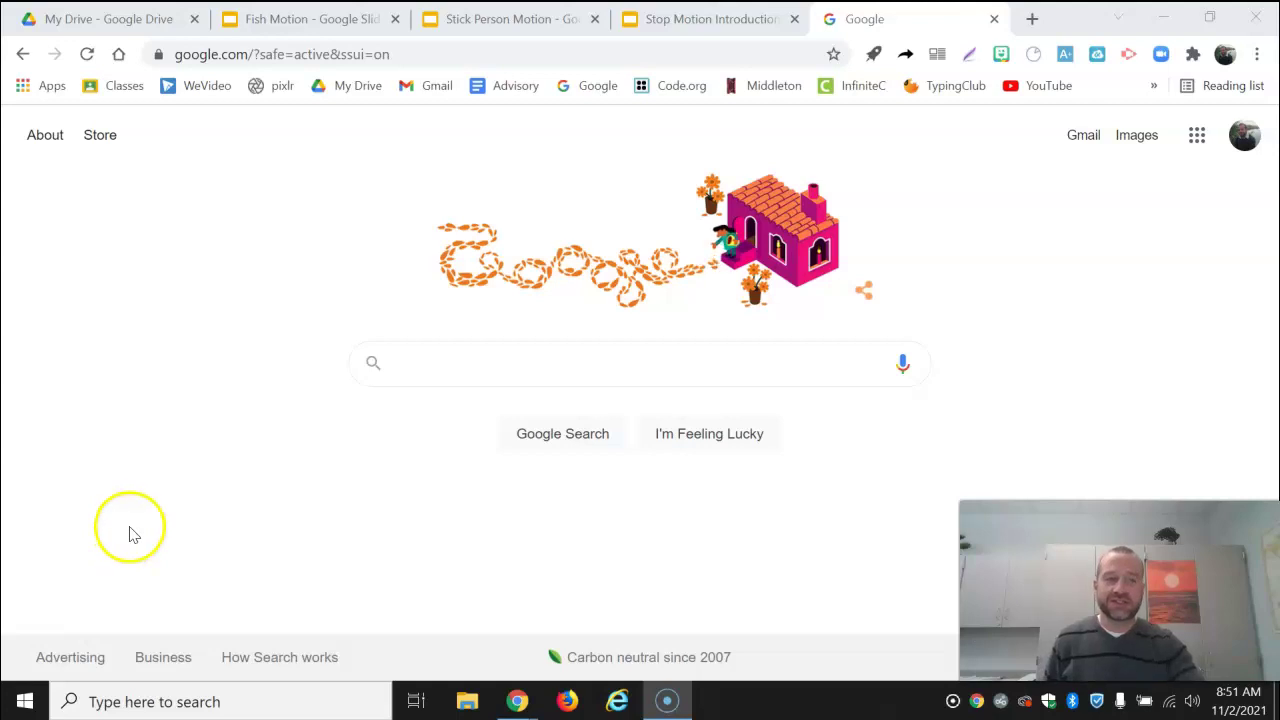
# Create a blank Google Slides presentation and delete the title and subtitle placeholders from its first slide
pyautogui.click(1198, 138)
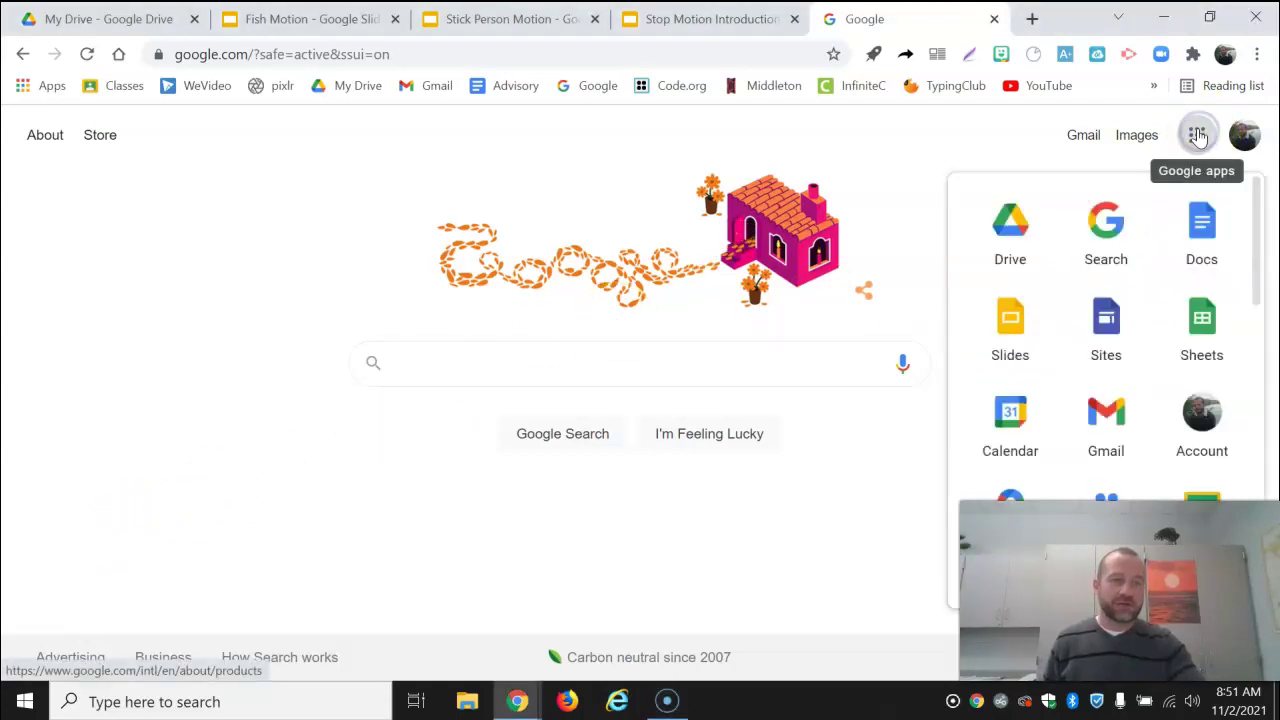
pyautogui.click(1012, 316)
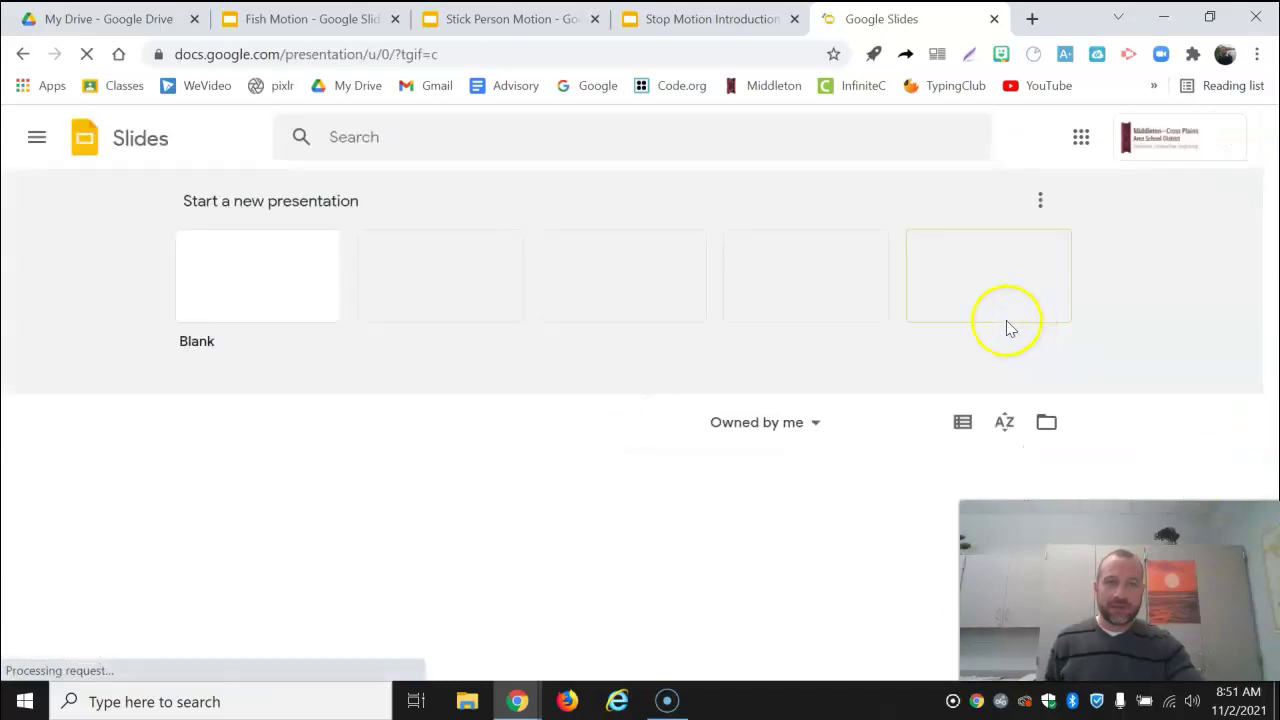
pyautogui.click(290, 275)
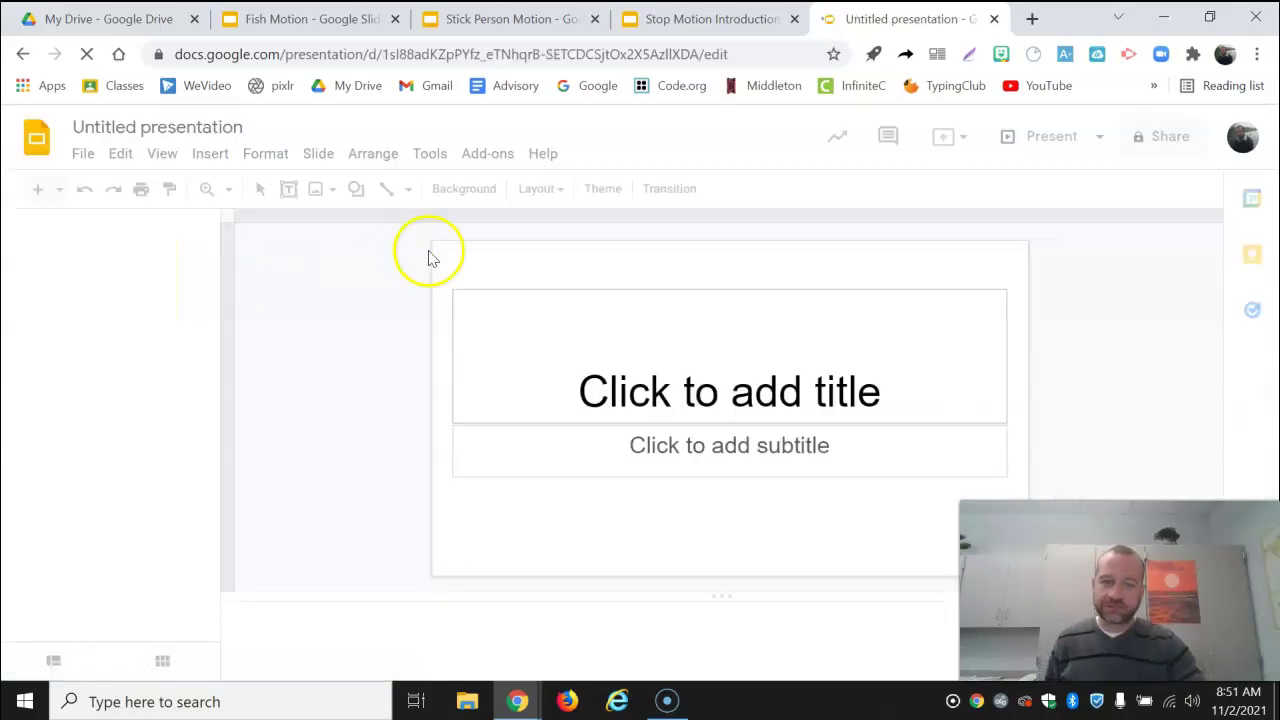
pyautogui.moveTo(548, 256); pyautogui.dragTo(651, 491)
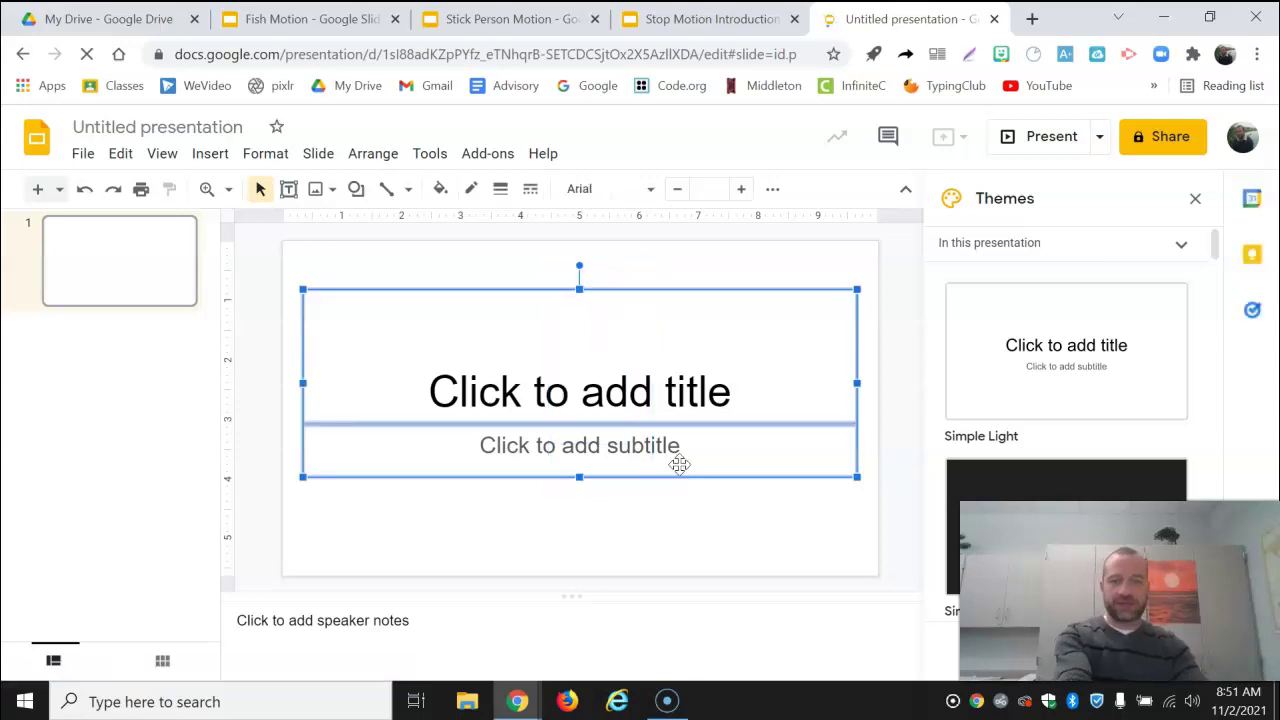
pyautogui.press('Delete')
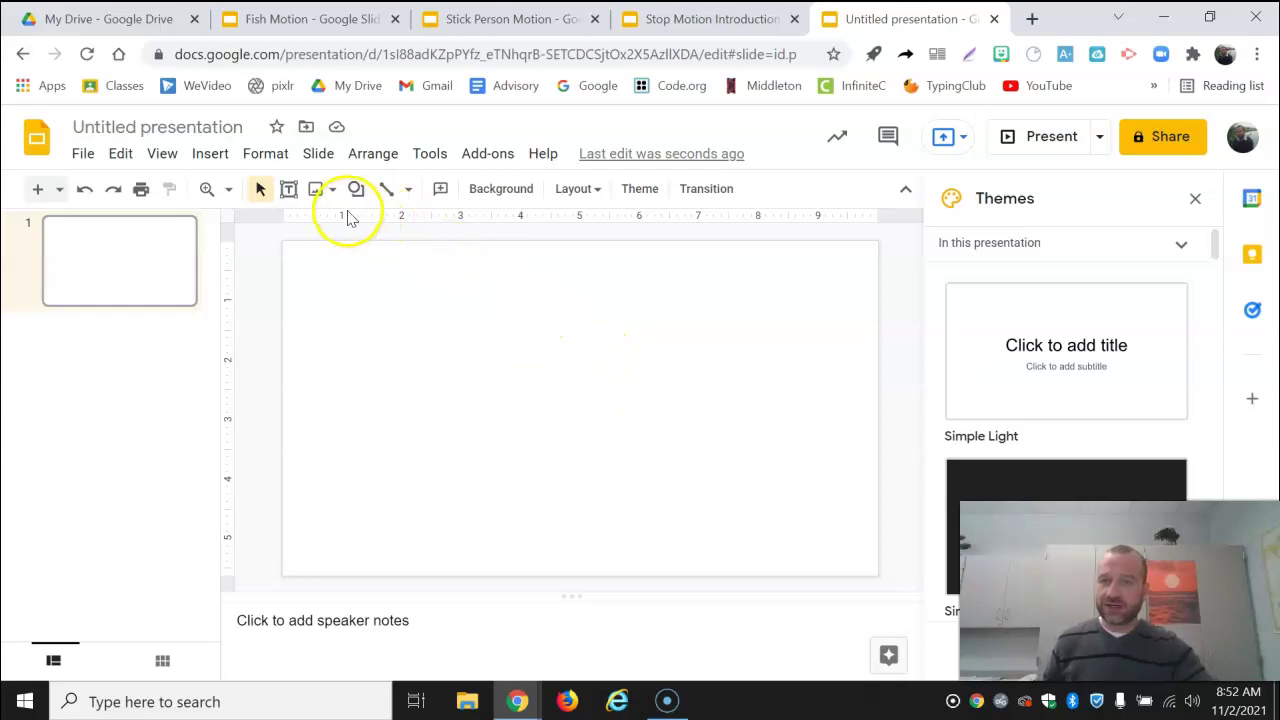
# Search the web for images of "smiley face transparent" from within the presentation
pyautogui.click(317, 189)
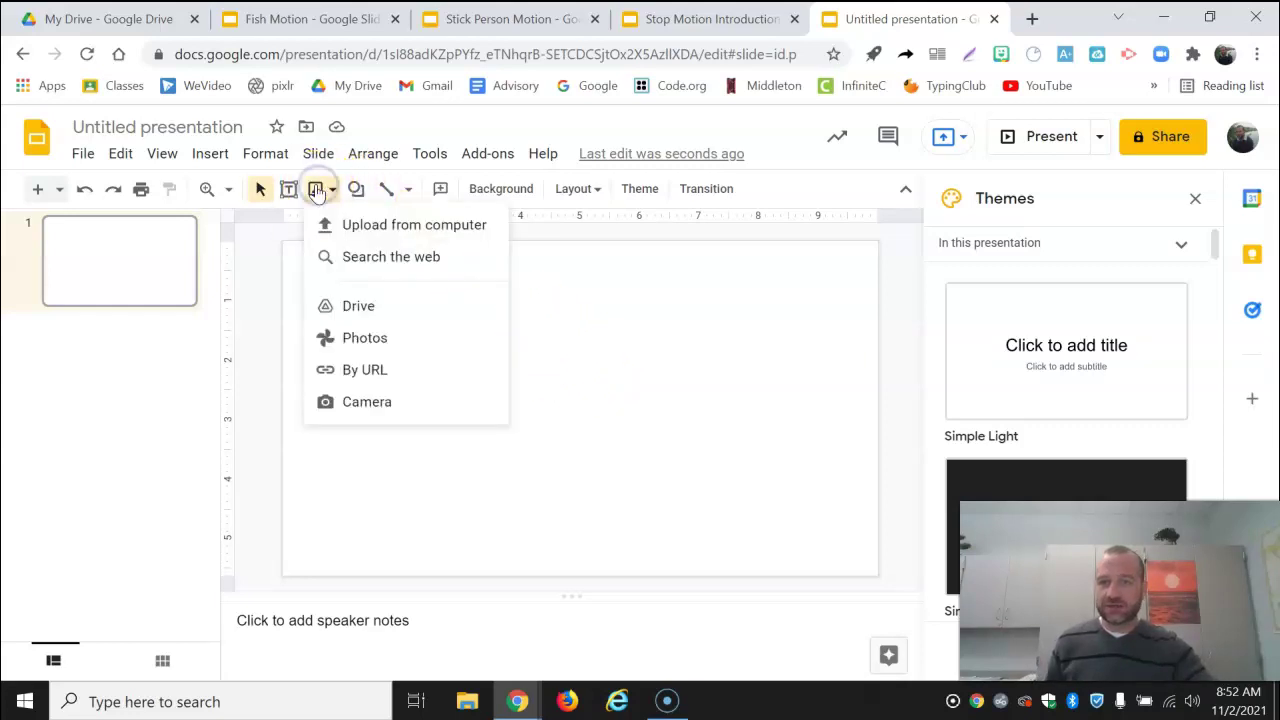
pyautogui.click(388, 258)
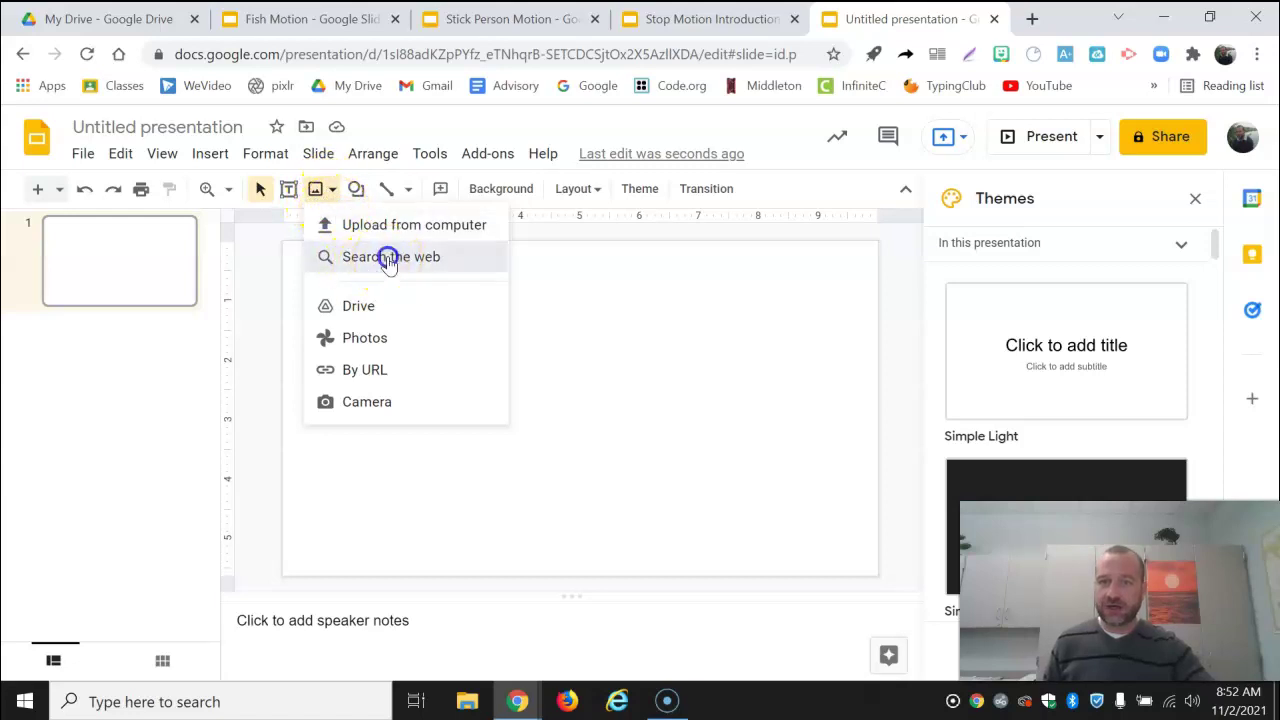
pyautogui.click(1008, 205)
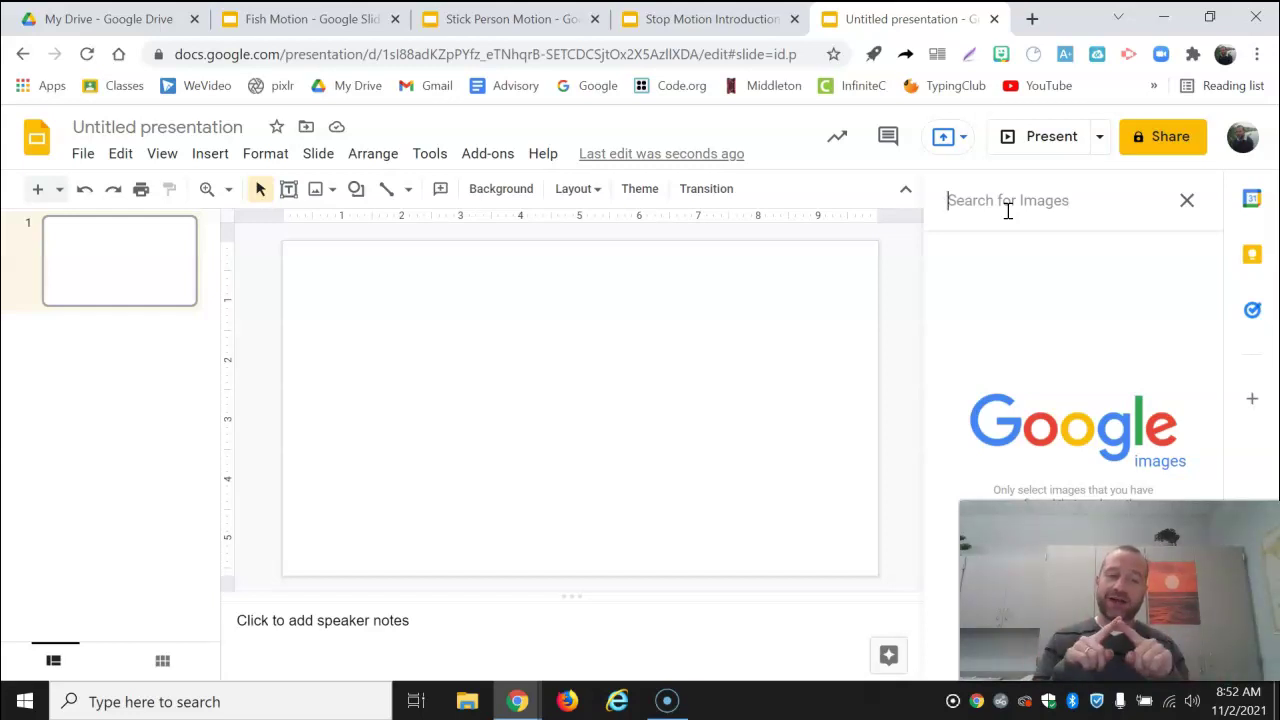
pyautogui.write('smi')
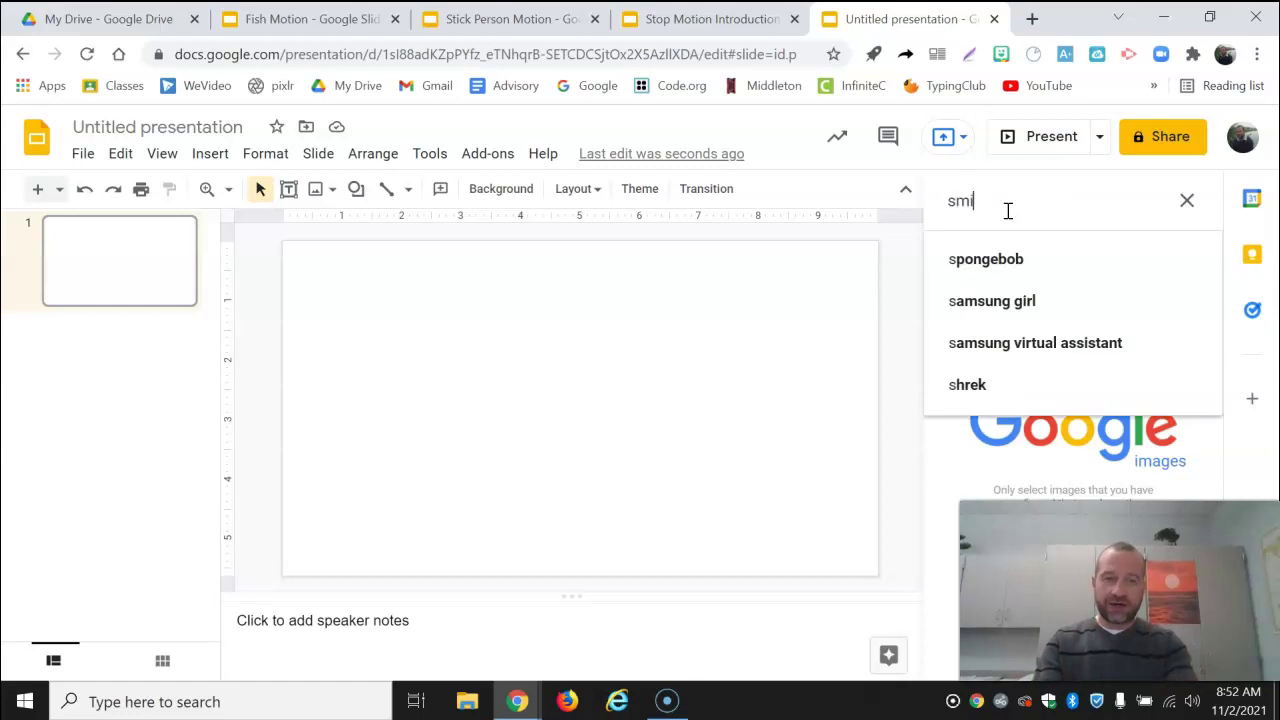
pyautogui.write('ley face ')
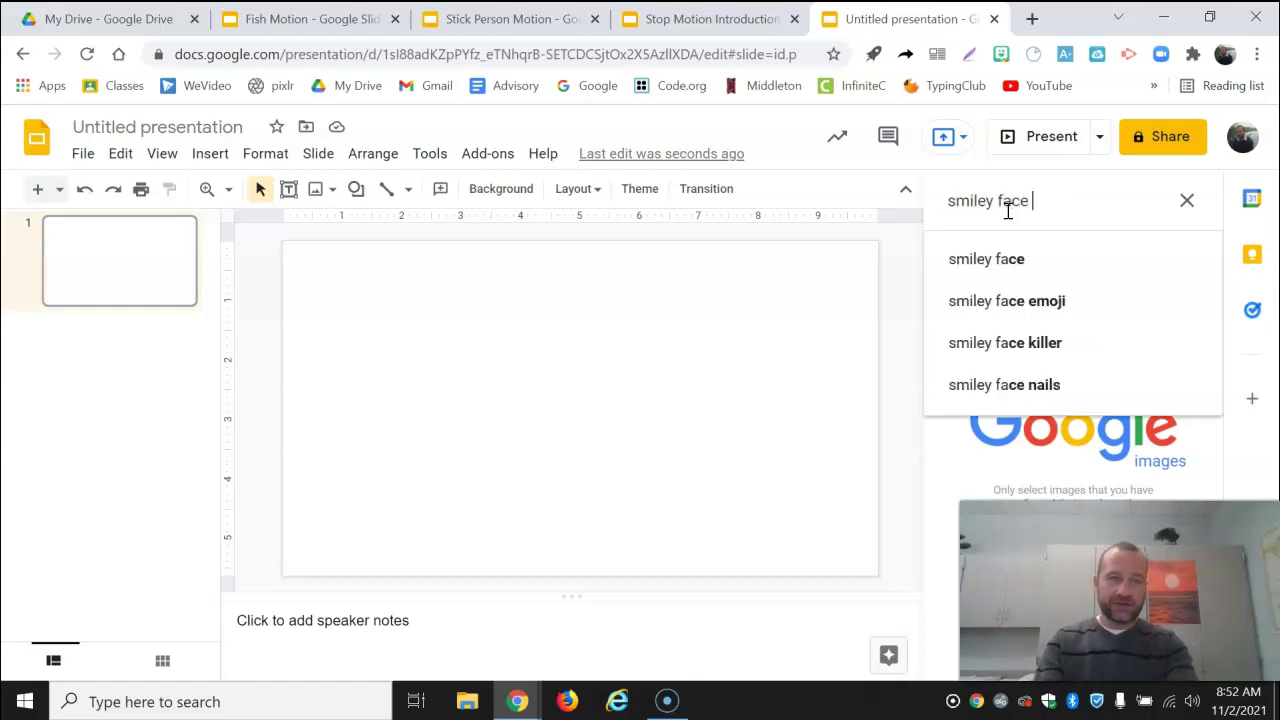
pyautogui.write('transp')
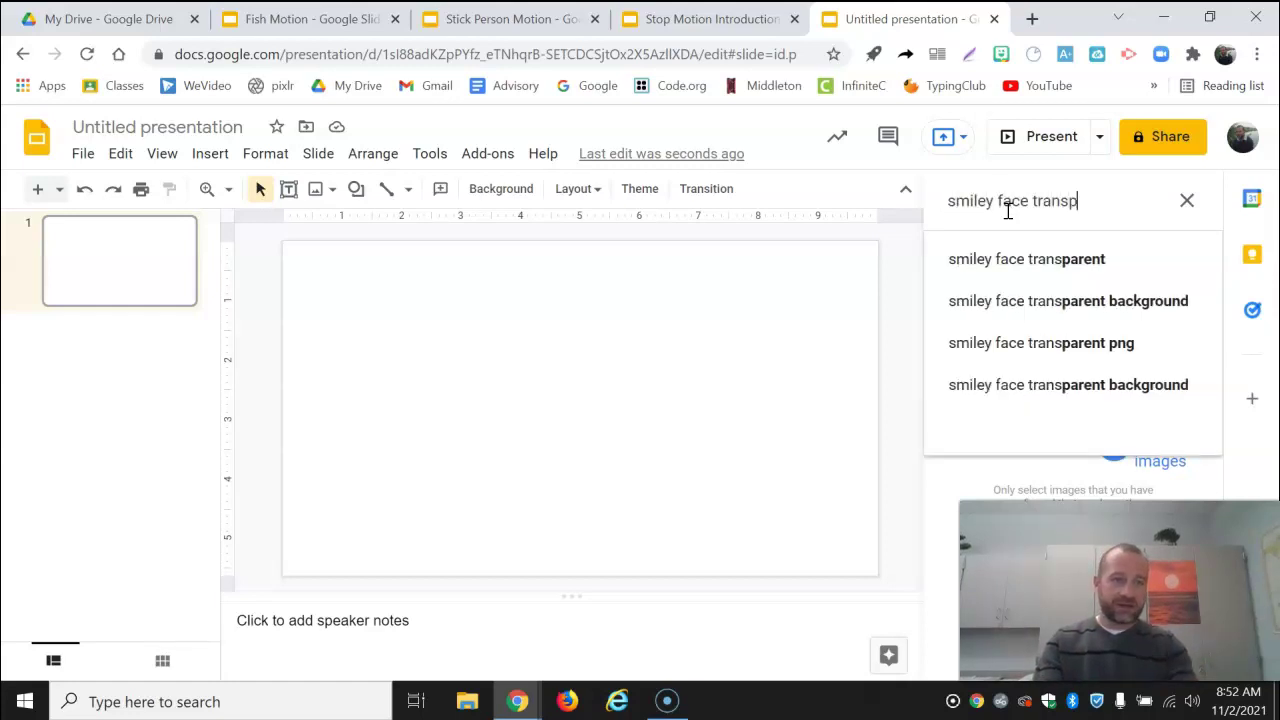
pyautogui.click(1086, 259)
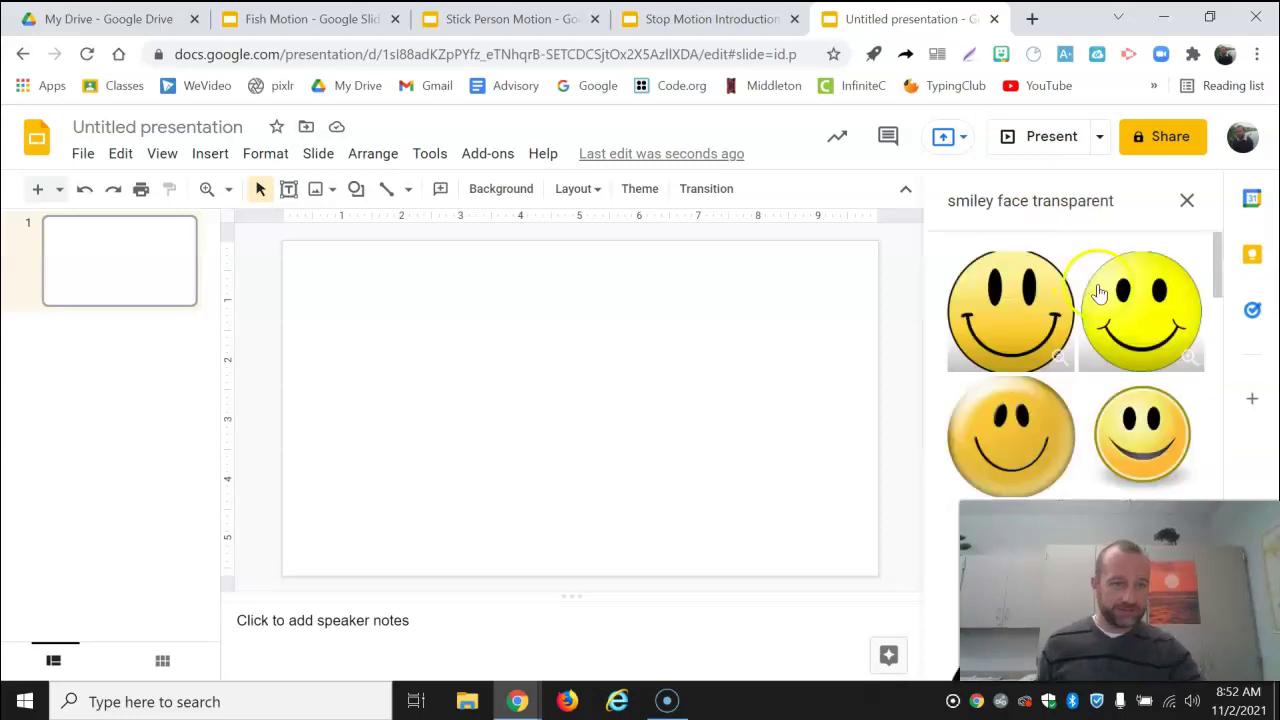
# Insert the bright yellow smiley face with the thin outline from the image results into the slide
pyautogui.scroll(-5, 1100, 430)
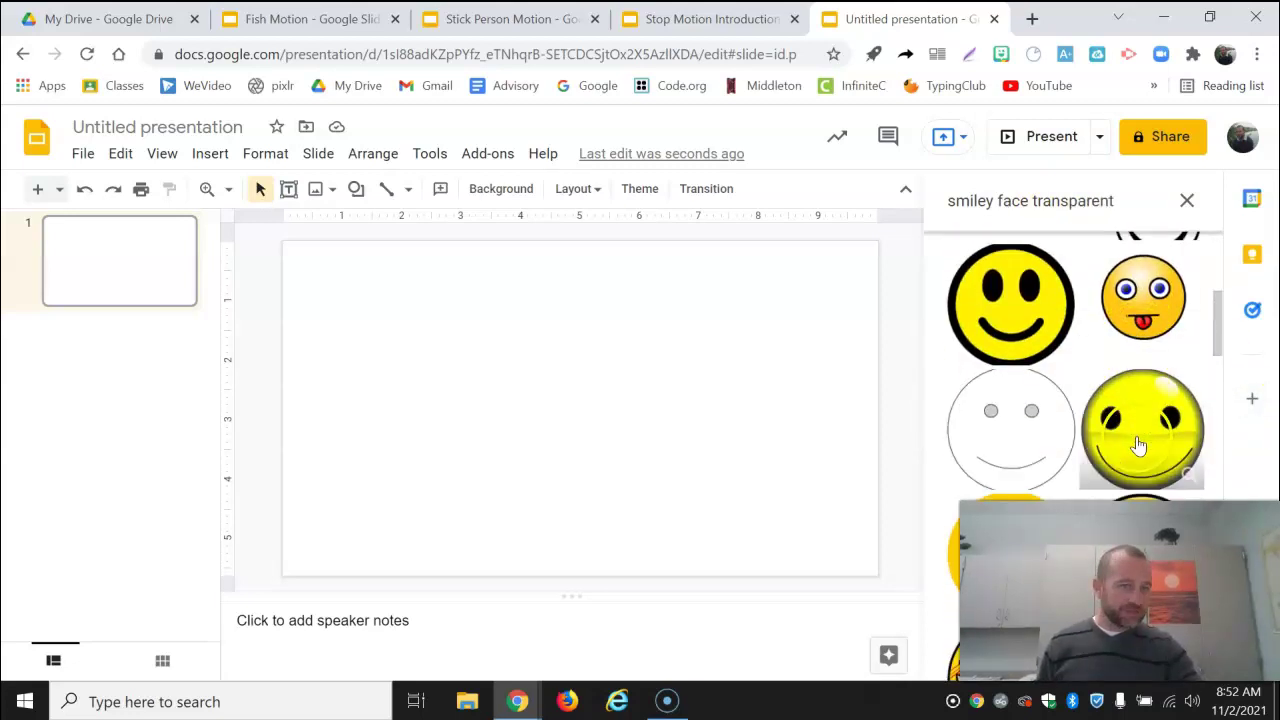
pyautogui.scroll(5, 1137, 445)
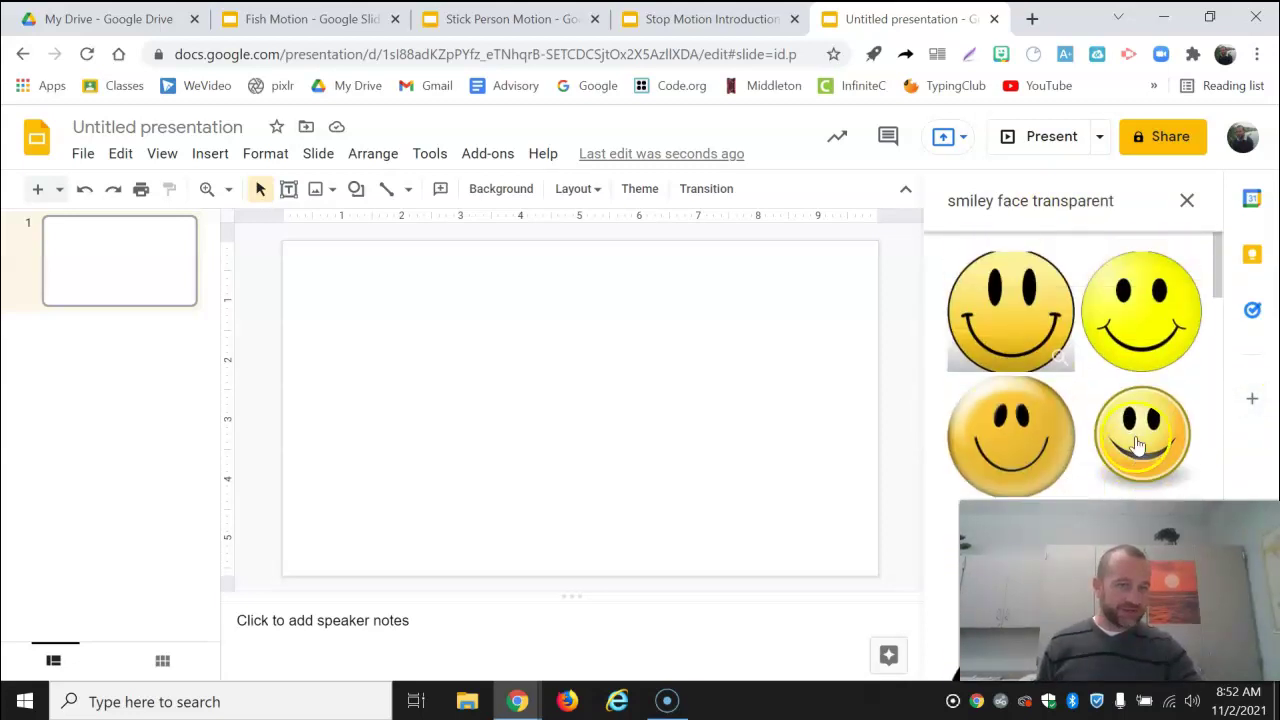
pyautogui.click(1165, 317)
pyautogui.click(1180, 688)
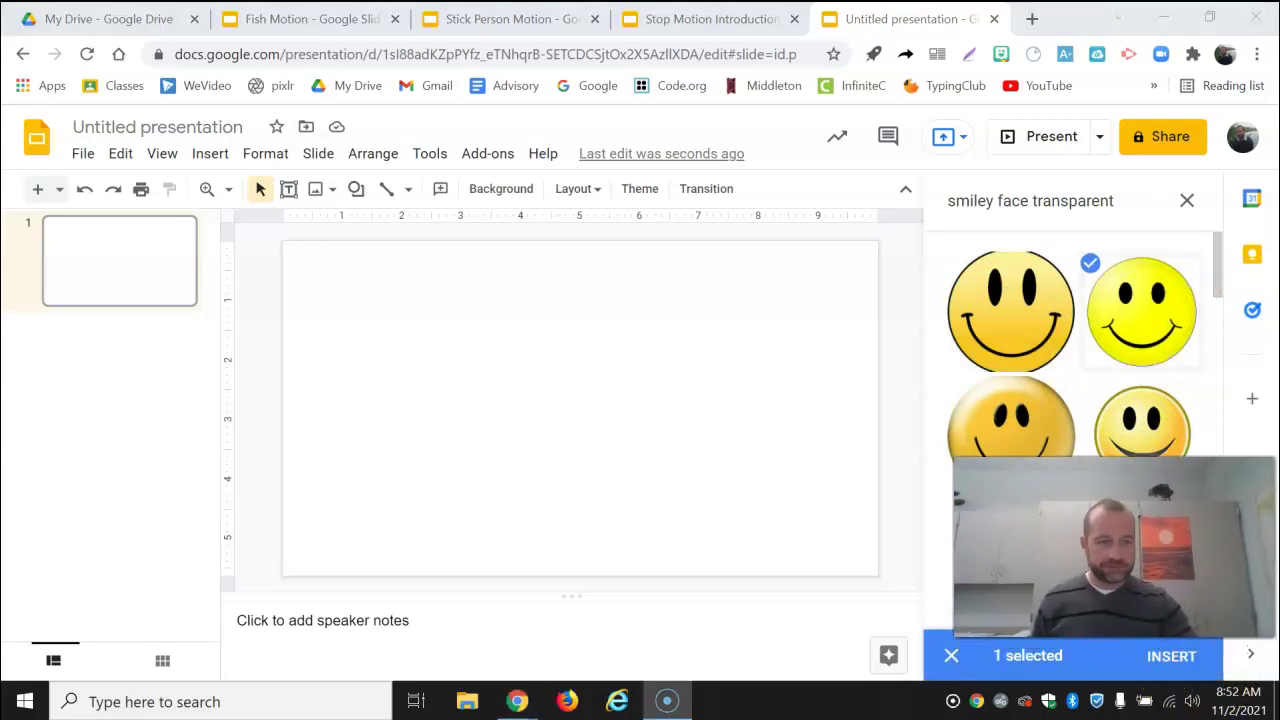
pyautogui.click(1185, 656)
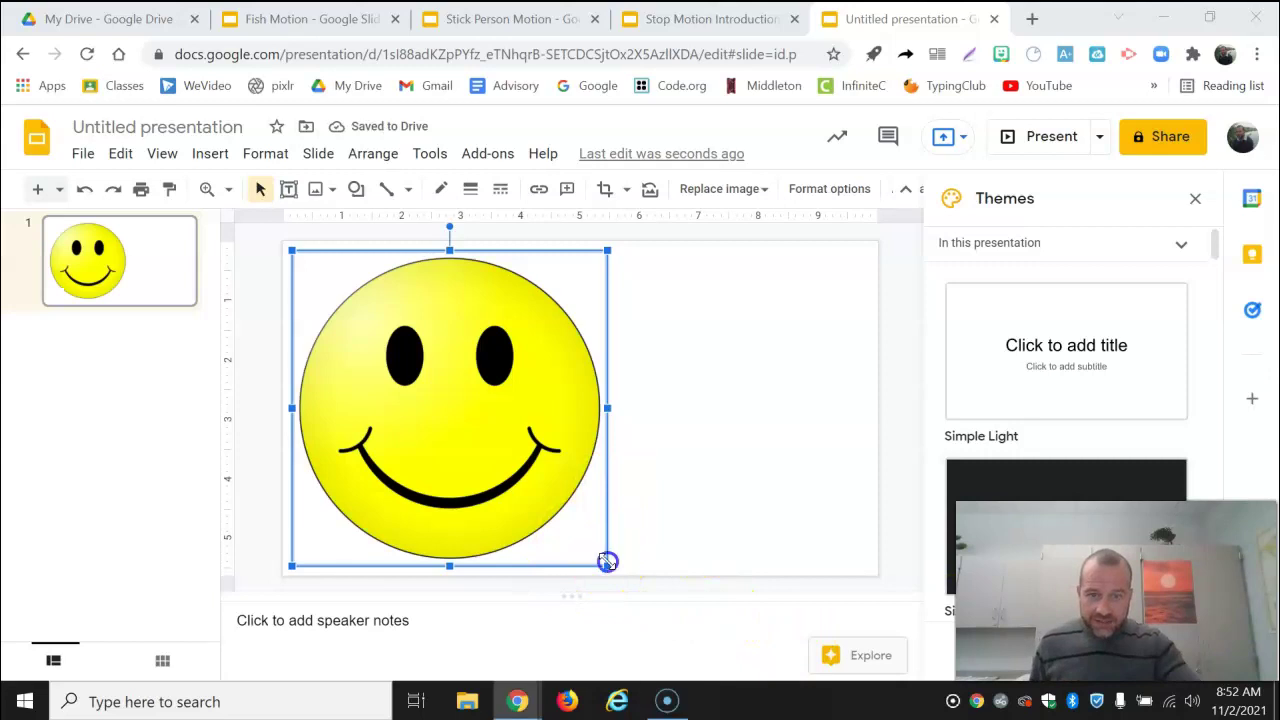
# Shrink the smiley face to about 2 inches wide and place it near the slide's upper centre as a head
pyautogui.moveTo(491, 406); pyautogui.dragTo(443, 354)
pyautogui.moveTo(360, 296); pyautogui.dragTo(572, 322)
pyautogui.moveTo(660, 419); pyautogui.dragTo(614, 354)
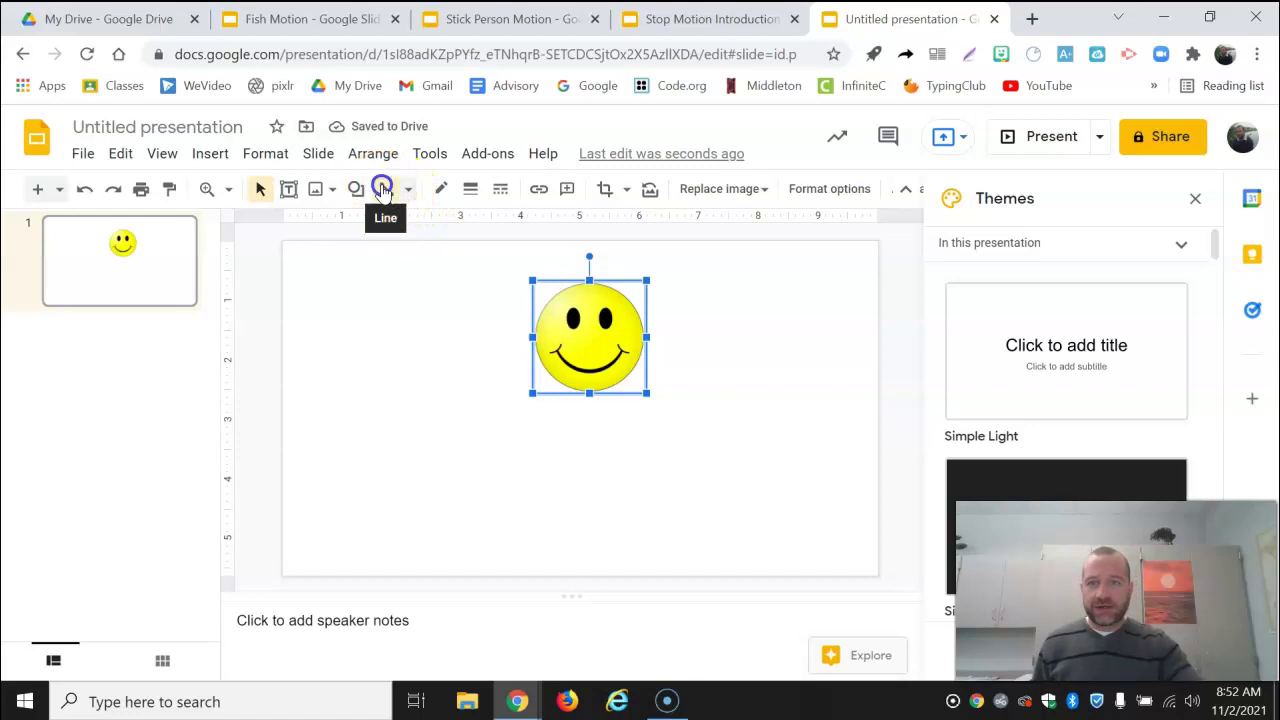
# Draw a vertical line about 1.7 inches long down from the bottom of the smiley face as the body
pyautogui.click(385, 190)
pyautogui.click(404, 191)
pyautogui.click(410, 224)
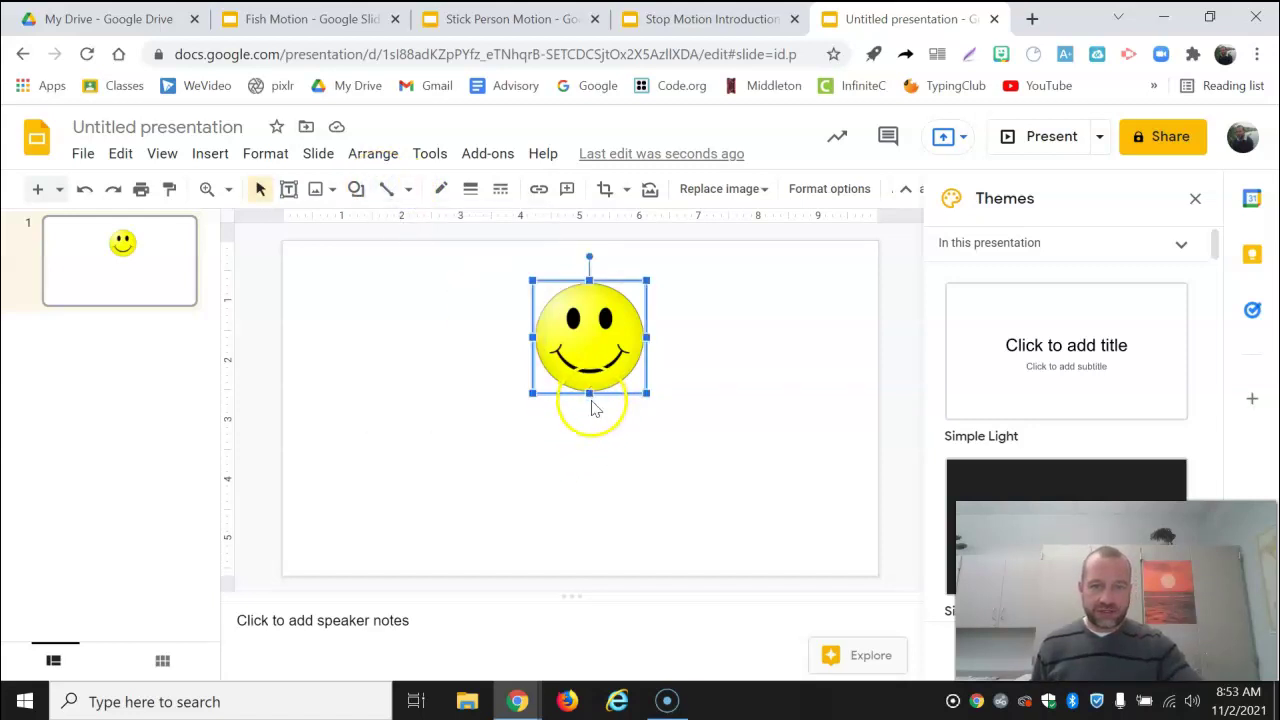
pyautogui.click(591, 405)
pyautogui.click(386, 189)
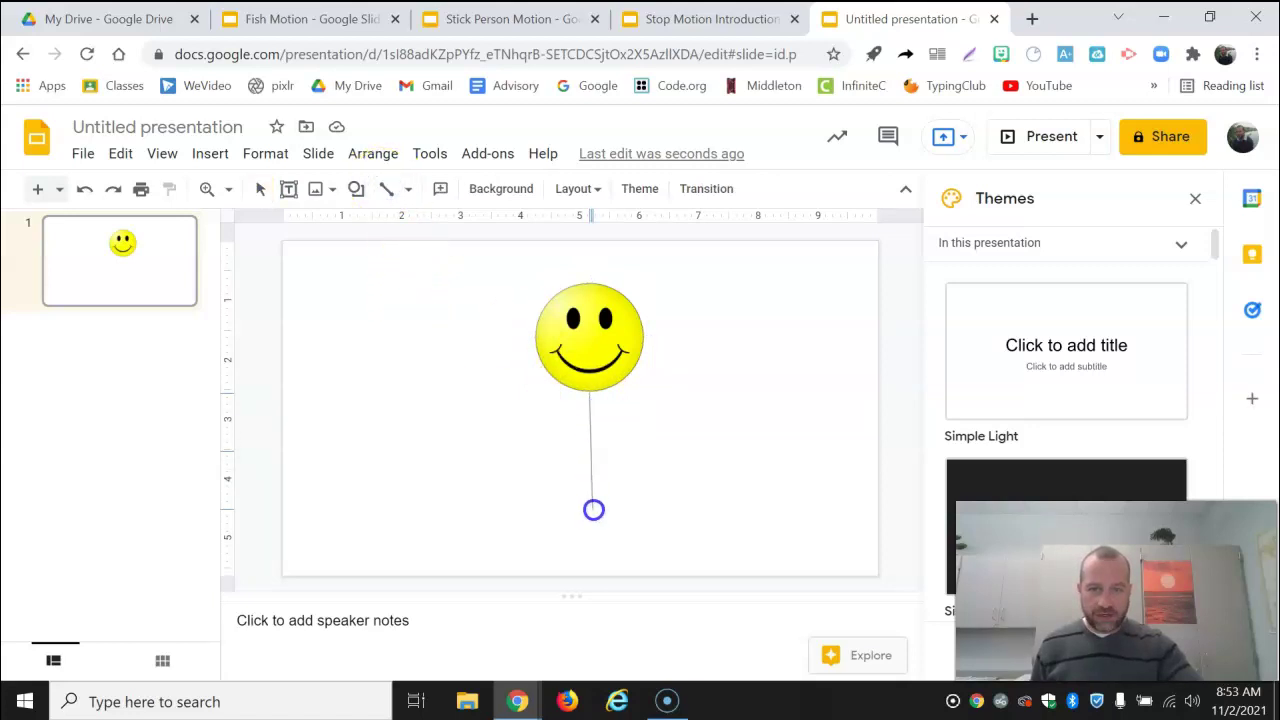
pyautogui.moveTo(590, 497); pyautogui.dragTo(590, 497)
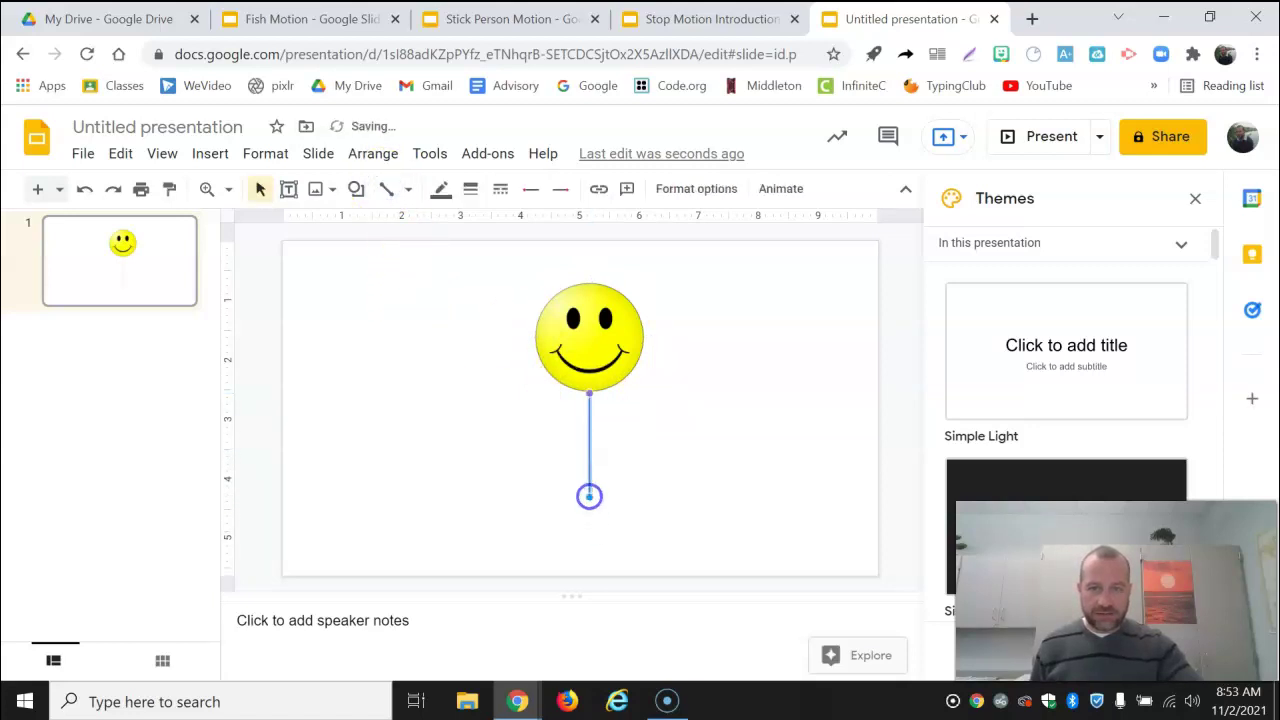
# Draw two diagonal lines spreading downward from the lower end of the body line as the figure's legs
pyautogui.click(386, 189)
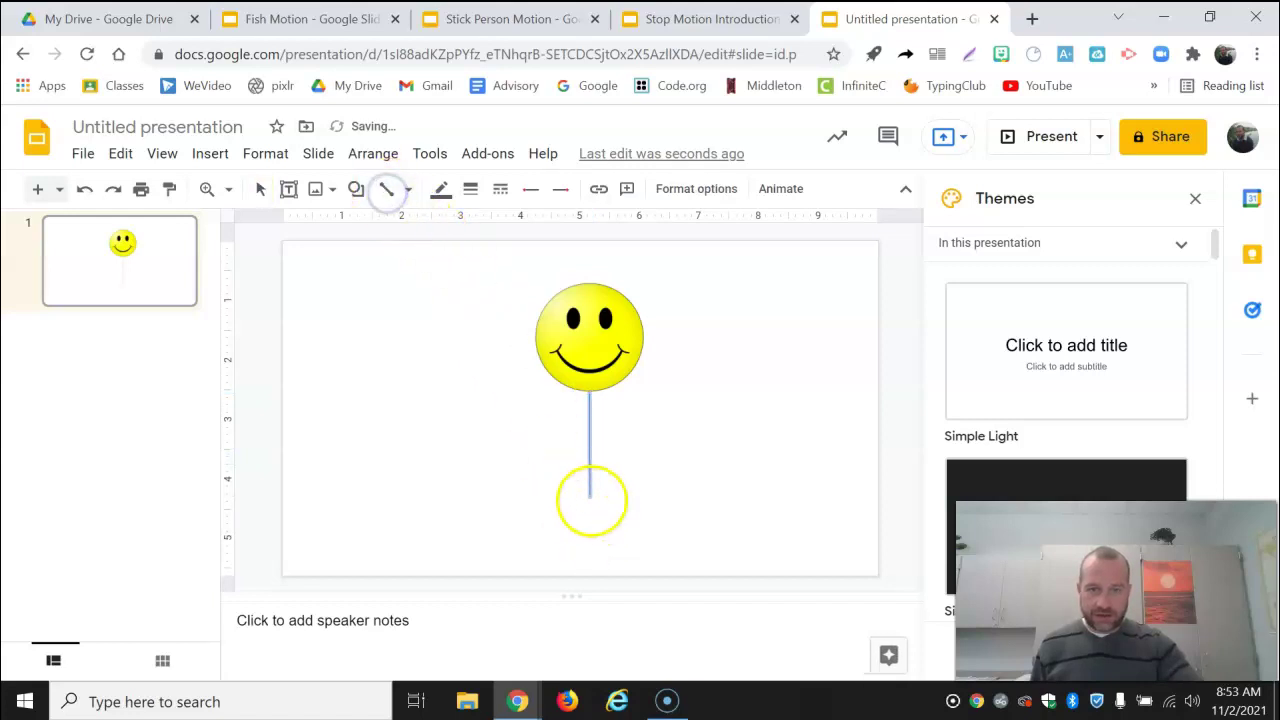
pyautogui.click(590, 494)
pyautogui.moveTo(640, 558); pyautogui.dragTo(640, 557)
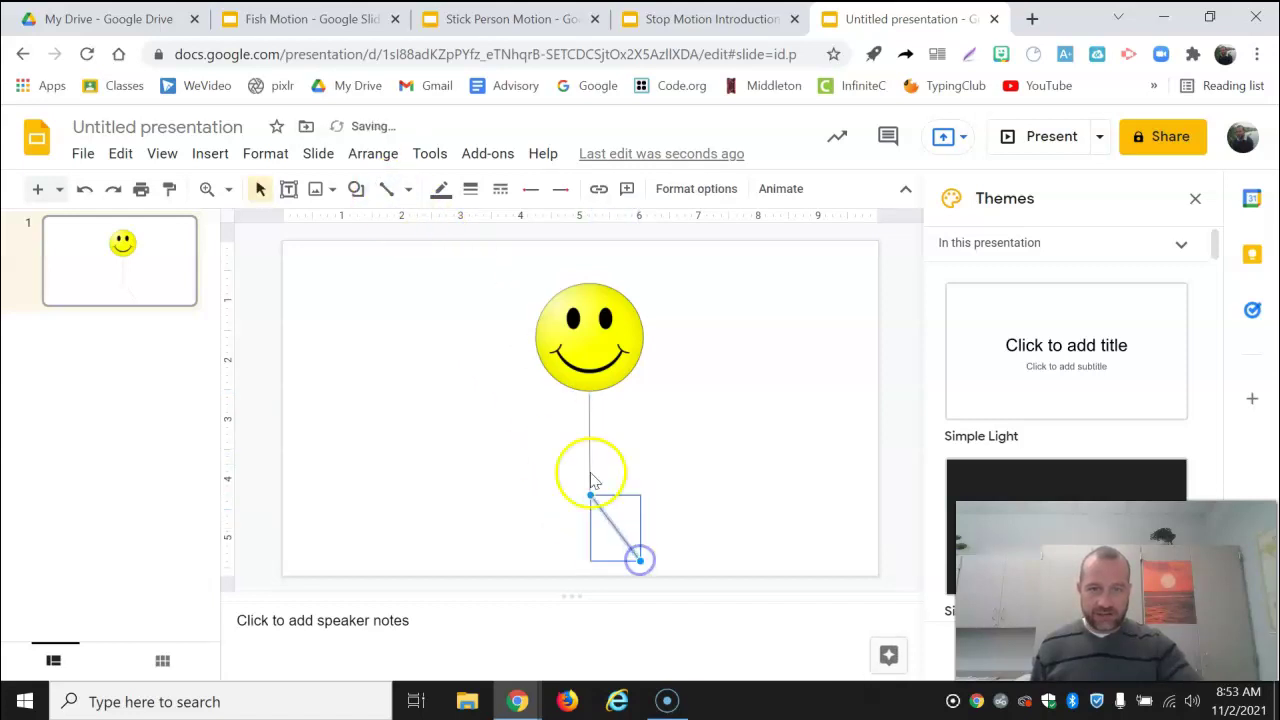
pyautogui.click(386, 189)
pyautogui.click(589, 493)
pyautogui.moveTo(589, 493); pyautogui.dragTo(552, 557)
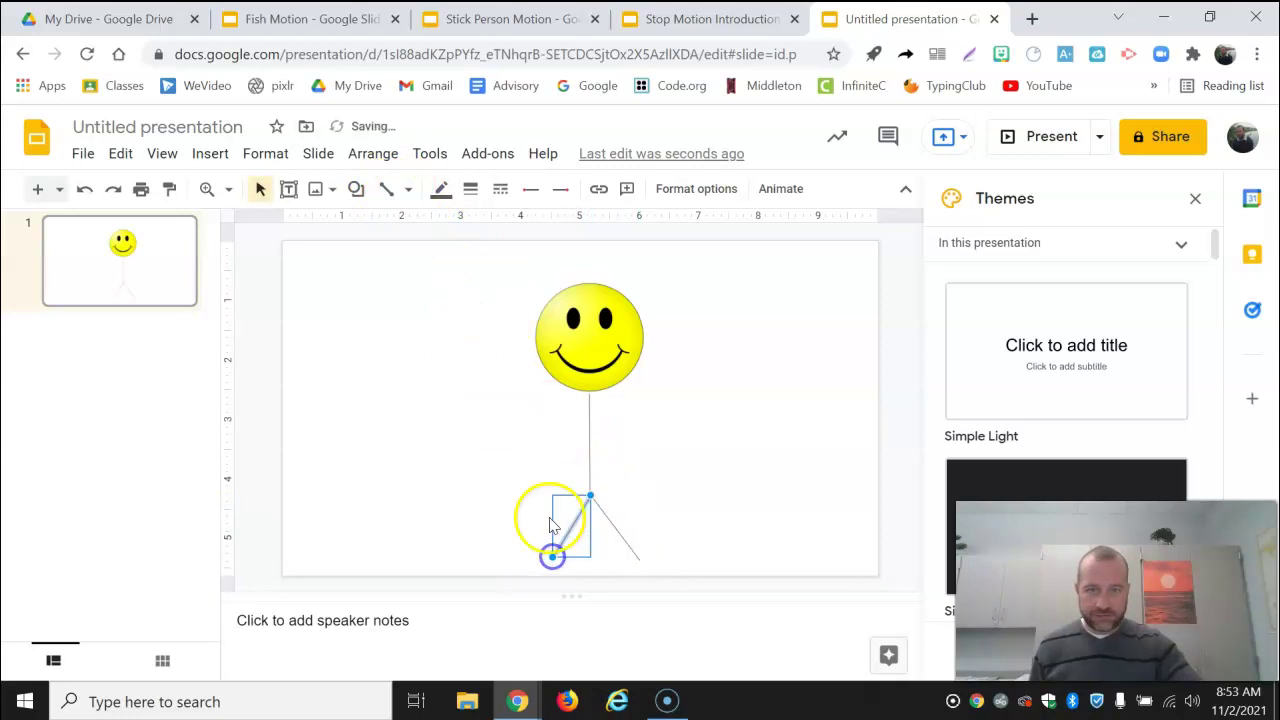
# Draw two lines sloping down and outward from the upper part of the body line as the figure's arms
pyautogui.click(386, 189)
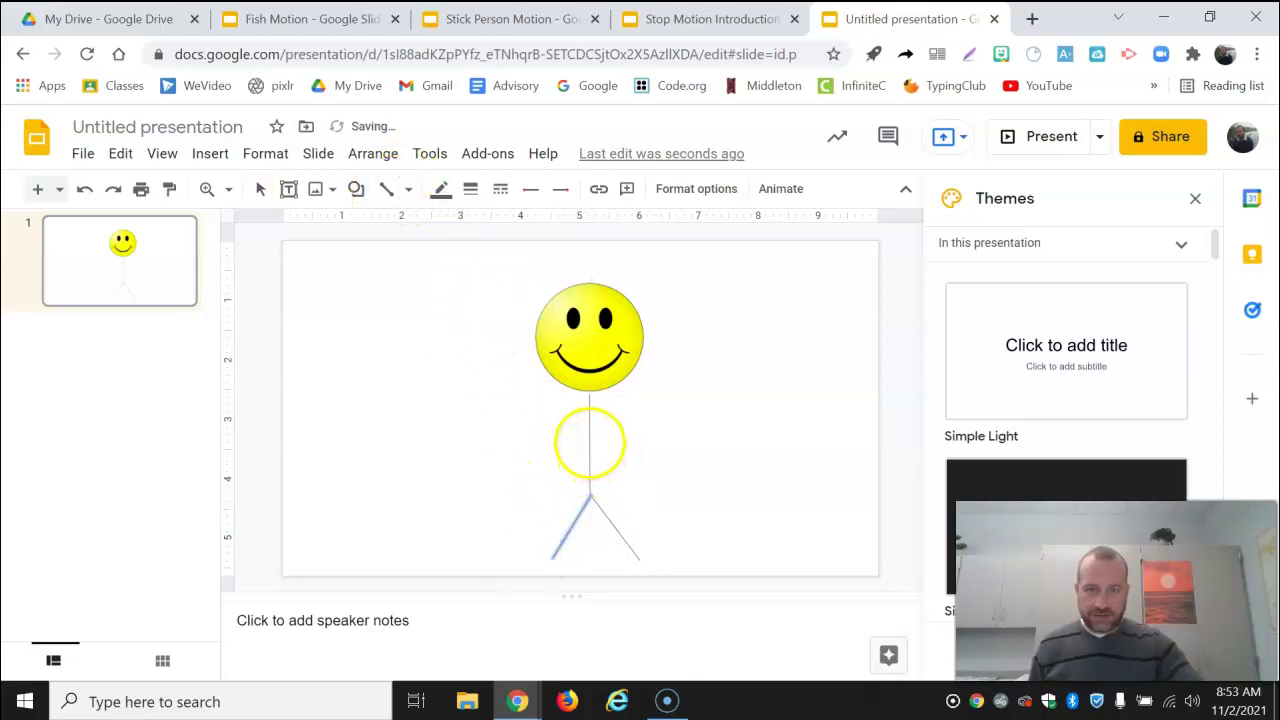
pyautogui.click(593, 439)
pyautogui.moveTo(645, 479); pyautogui.dragTo(645, 479)
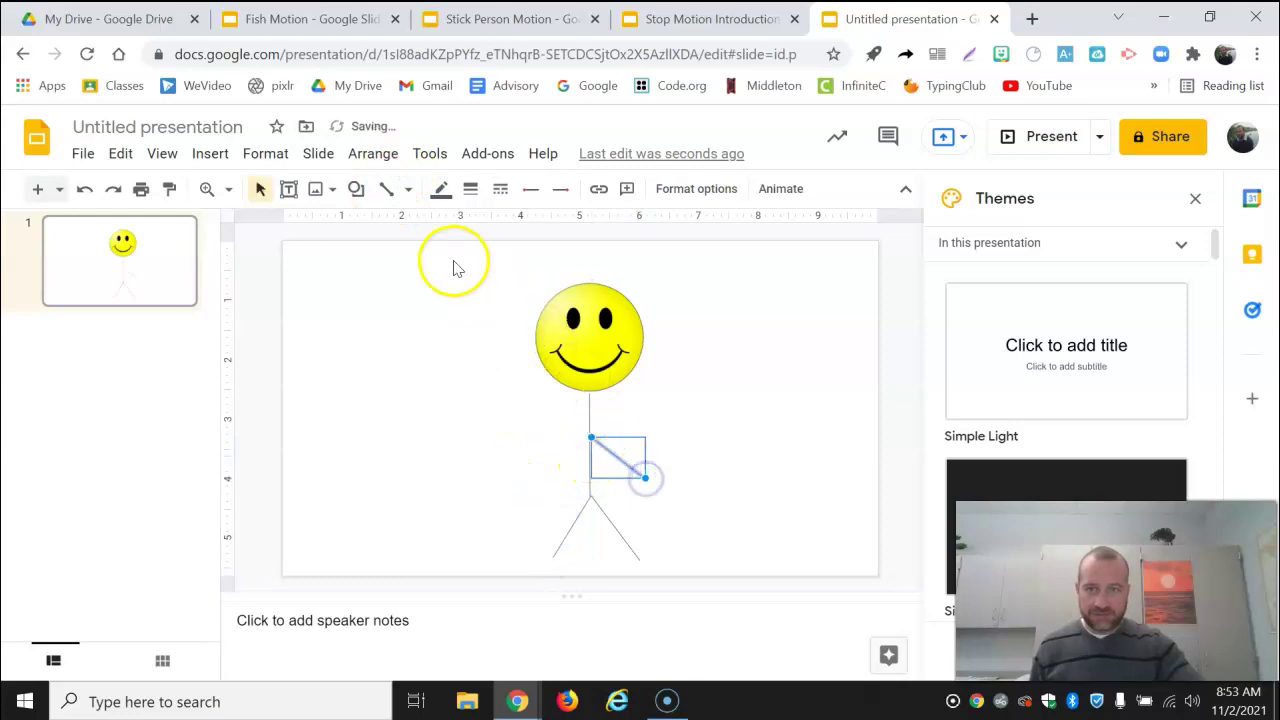
pyautogui.click(386, 189)
pyautogui.moveTo(590, 441); pyautogui.dragTo(531, 486)
pyautogui.click(463, 458)
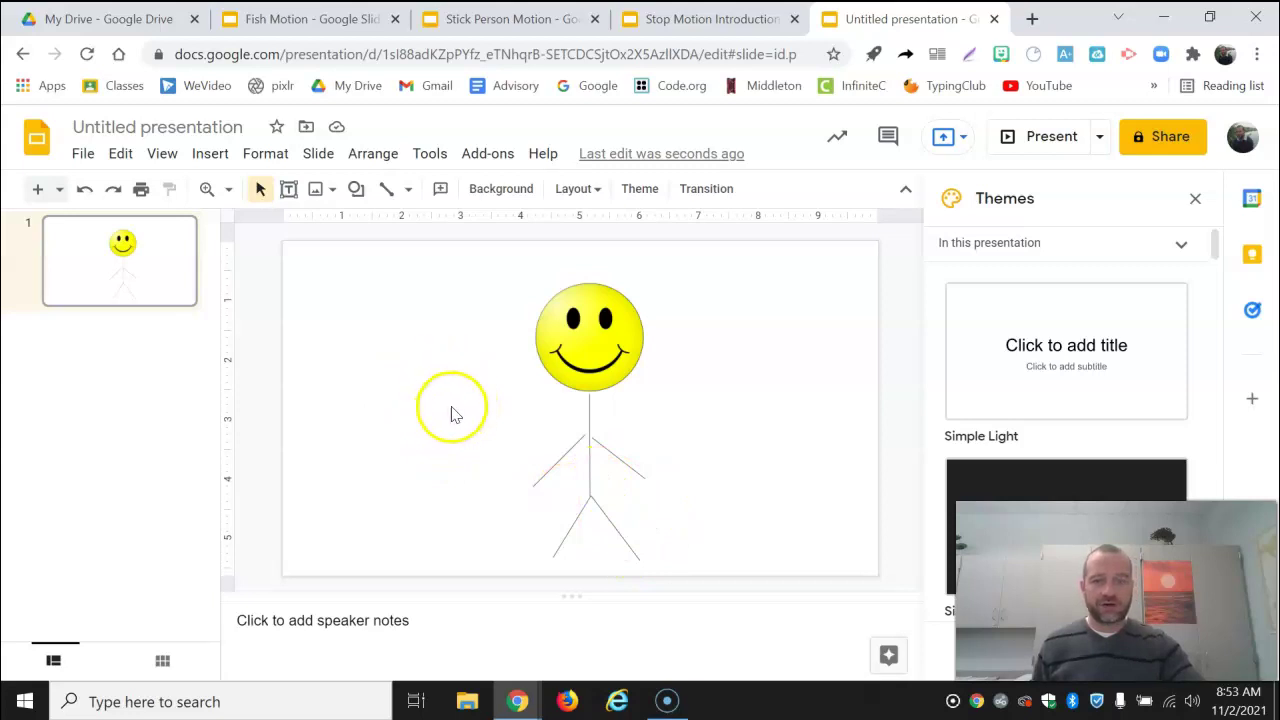
# Set the line weight of the stick figure's body, arms and legs to 4px
pyautogui.moveTo(451, 408); pyautogui.dragTo(709, 571)
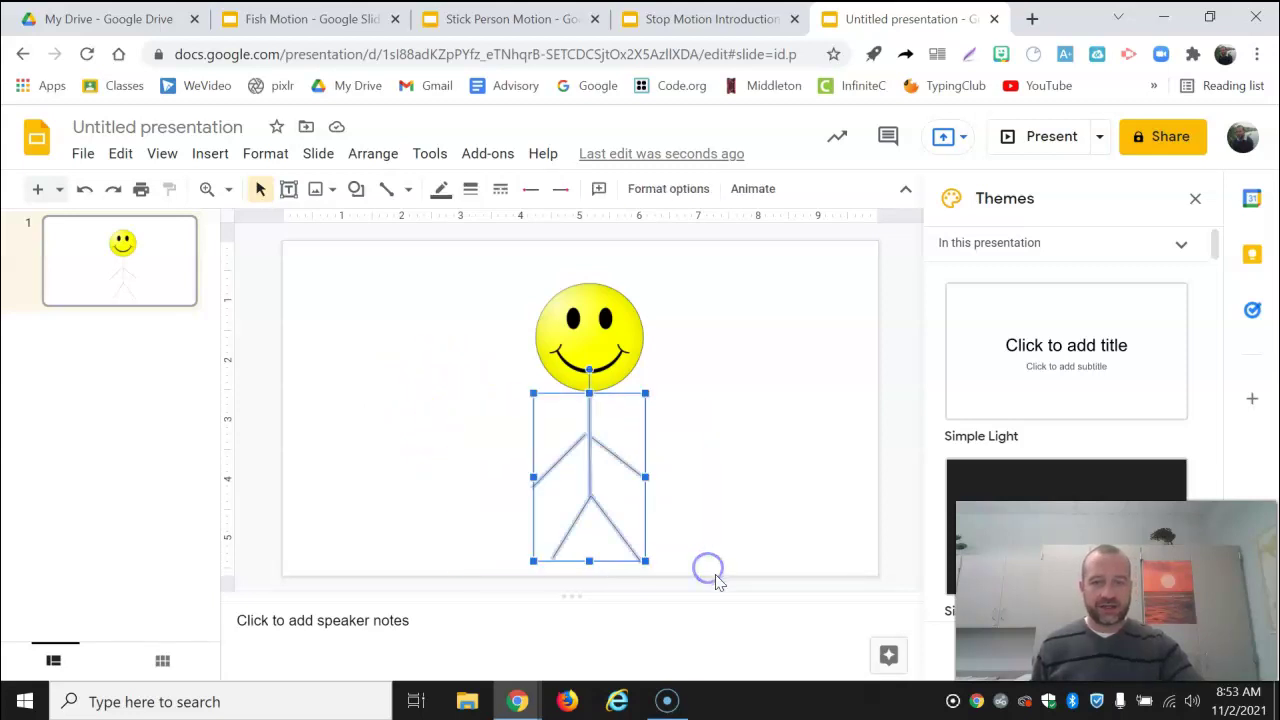
pyautogui.click(470, 189)
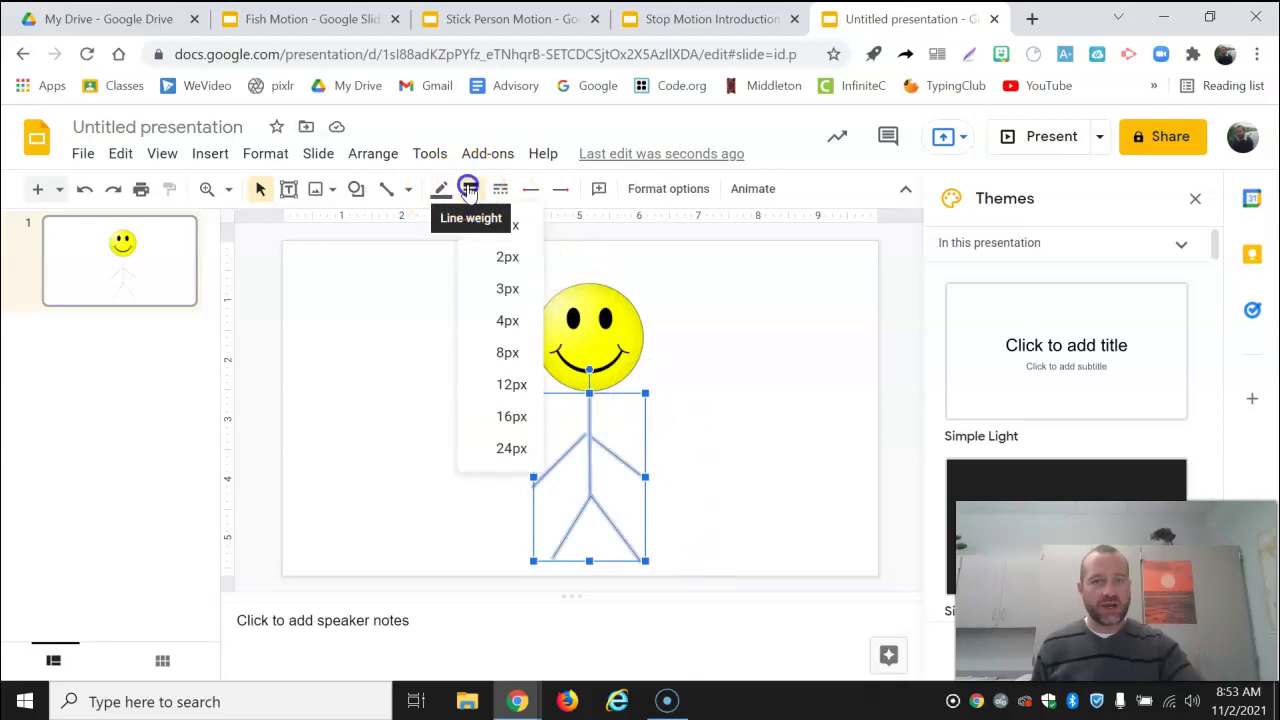
pyautogui.click(505, 322)
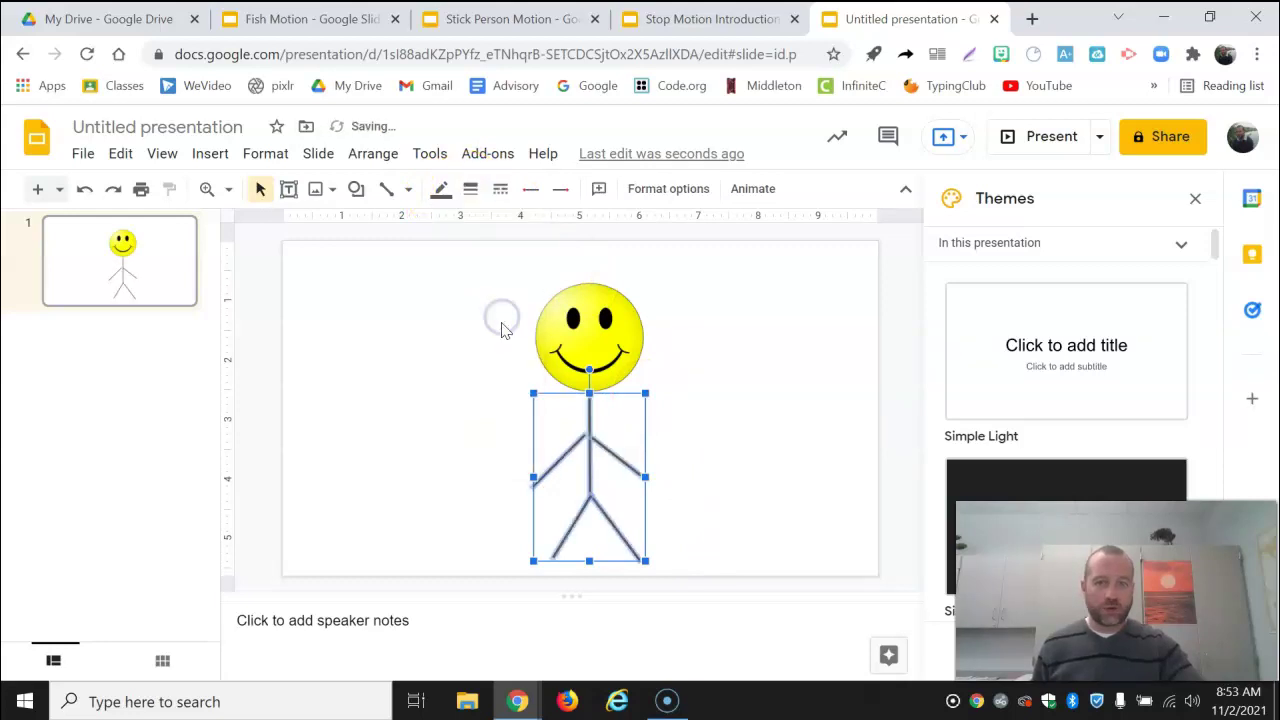
pyautogui.click(437, 414)
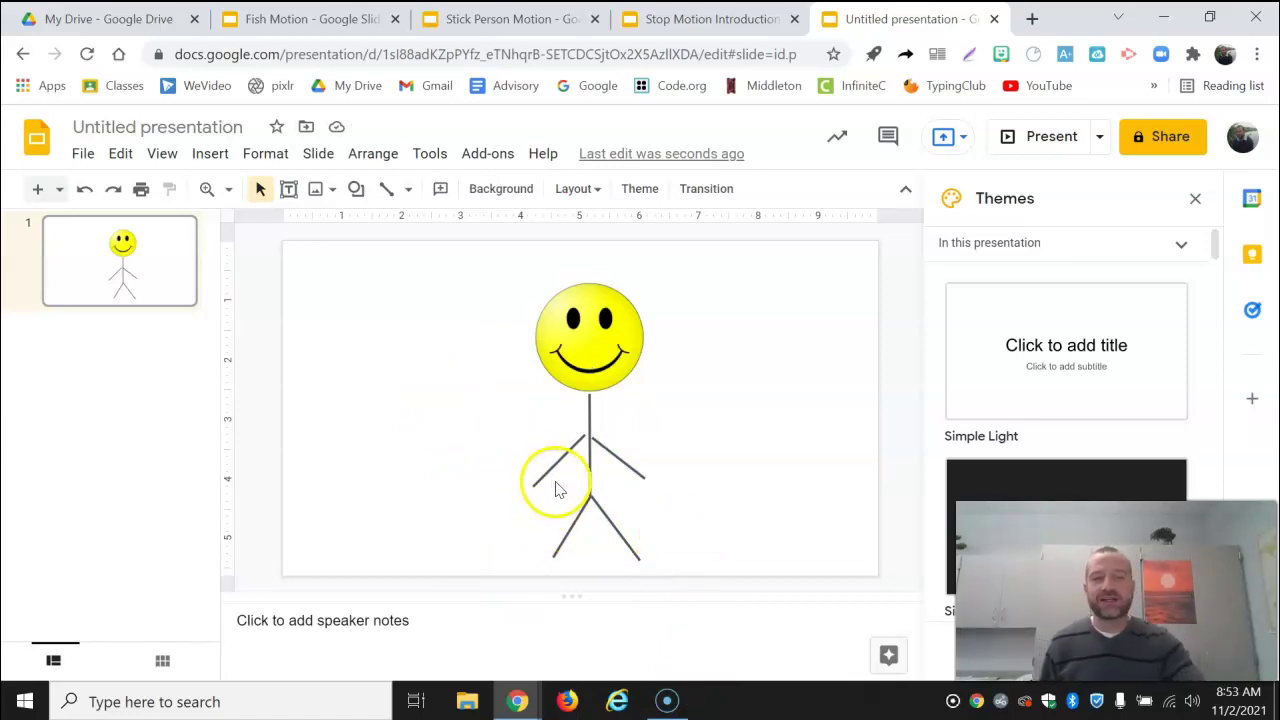
# Duplicate the first slide with the stick figure to make a second animation frame
pyautogui.click(80, 258)
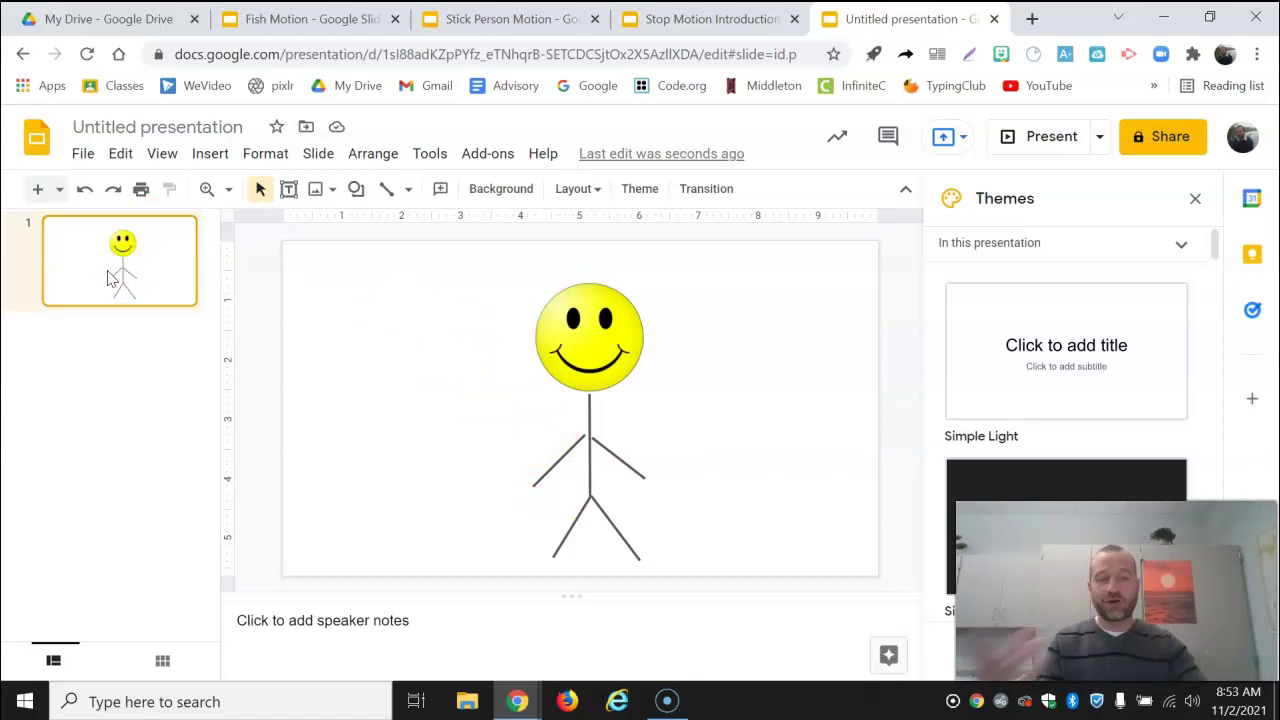
pyautogui.click(111, 280)
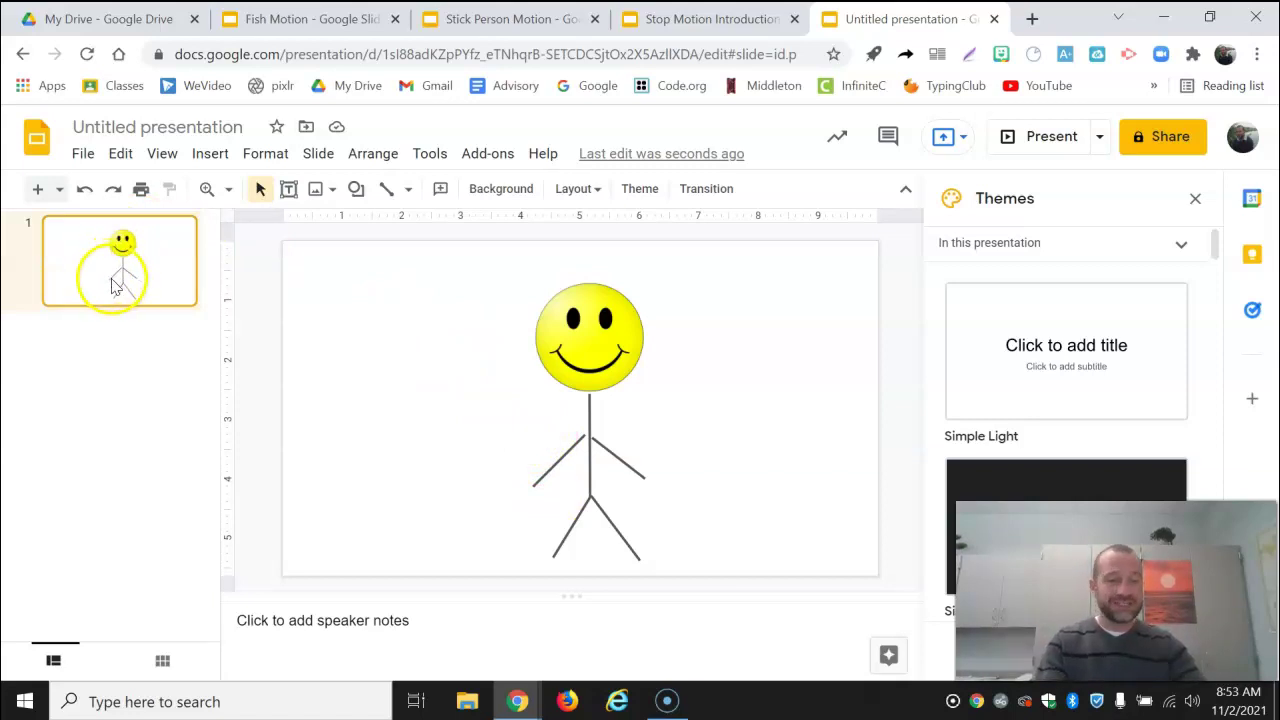
pyautogui.hotkey('ctrl', 'd')
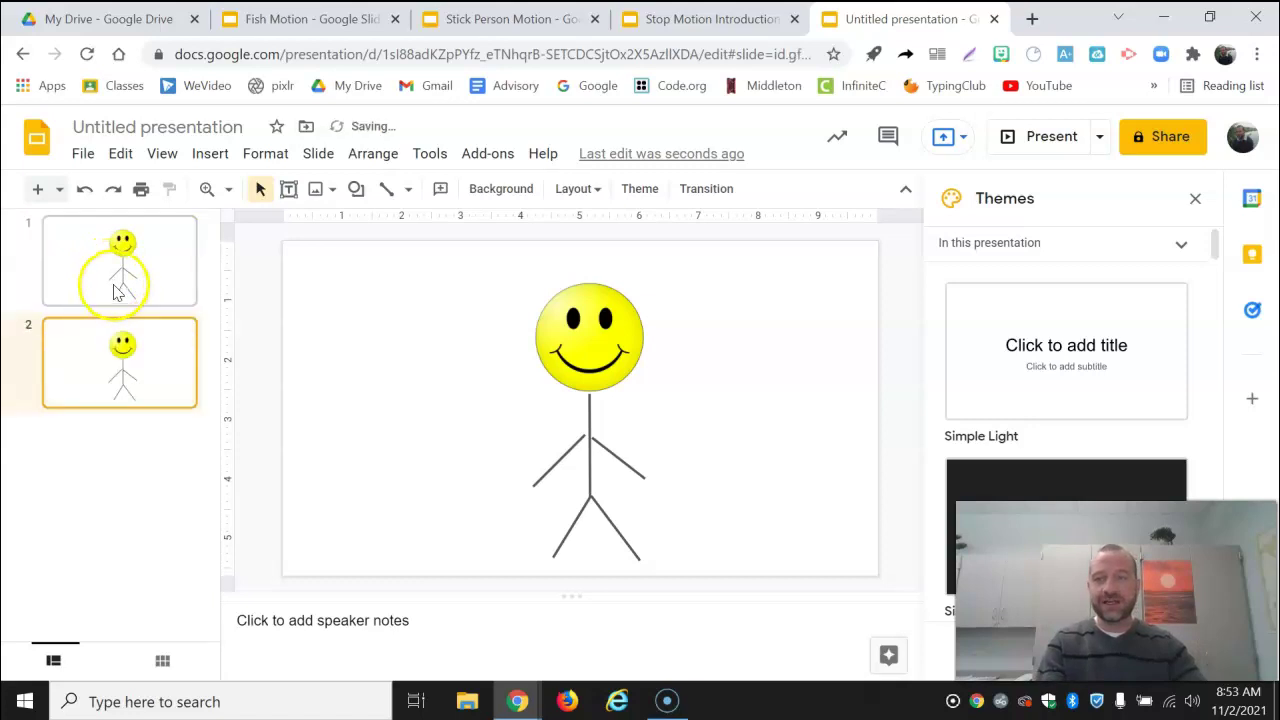
pyautogui.click(163, 263)
# On slide 2, swing the free end of the figure's left-hand arm slightly outward and upward, keeping the shoulder end in place
pyautogui.click(167, 352)
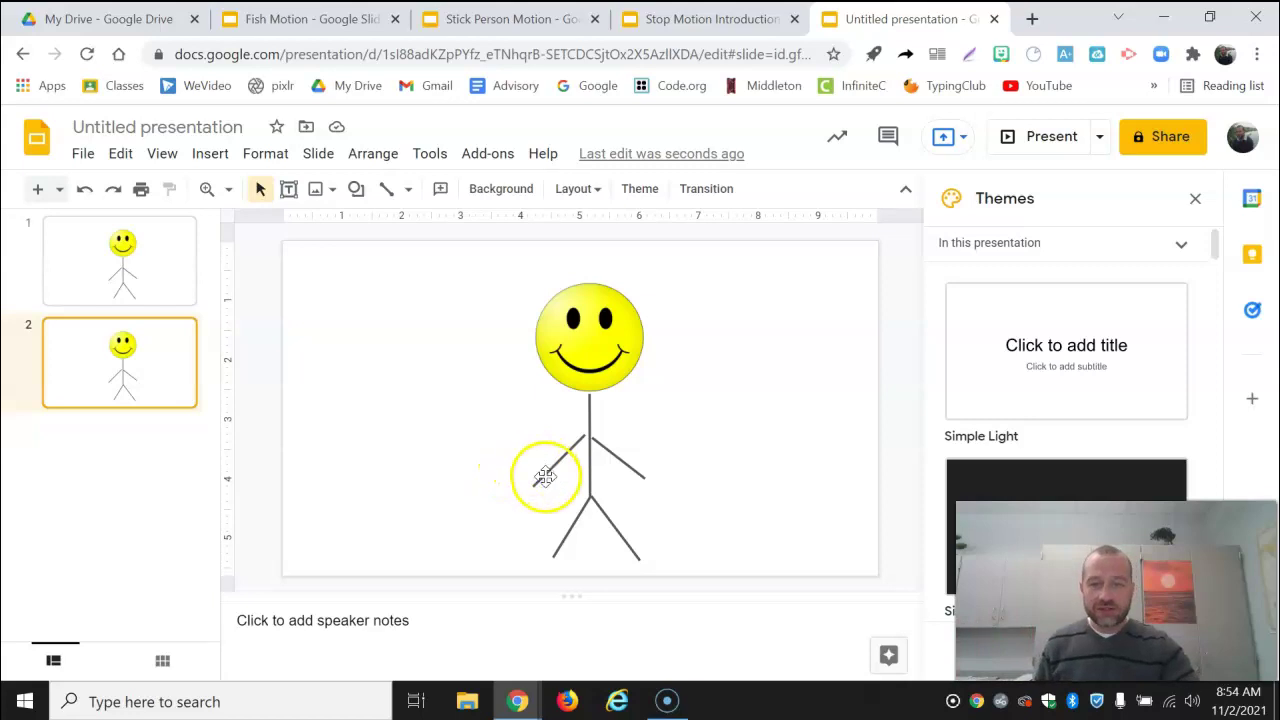
pyautogui.moveTo(543, 476); pyautogui.dragTo(543, 476)
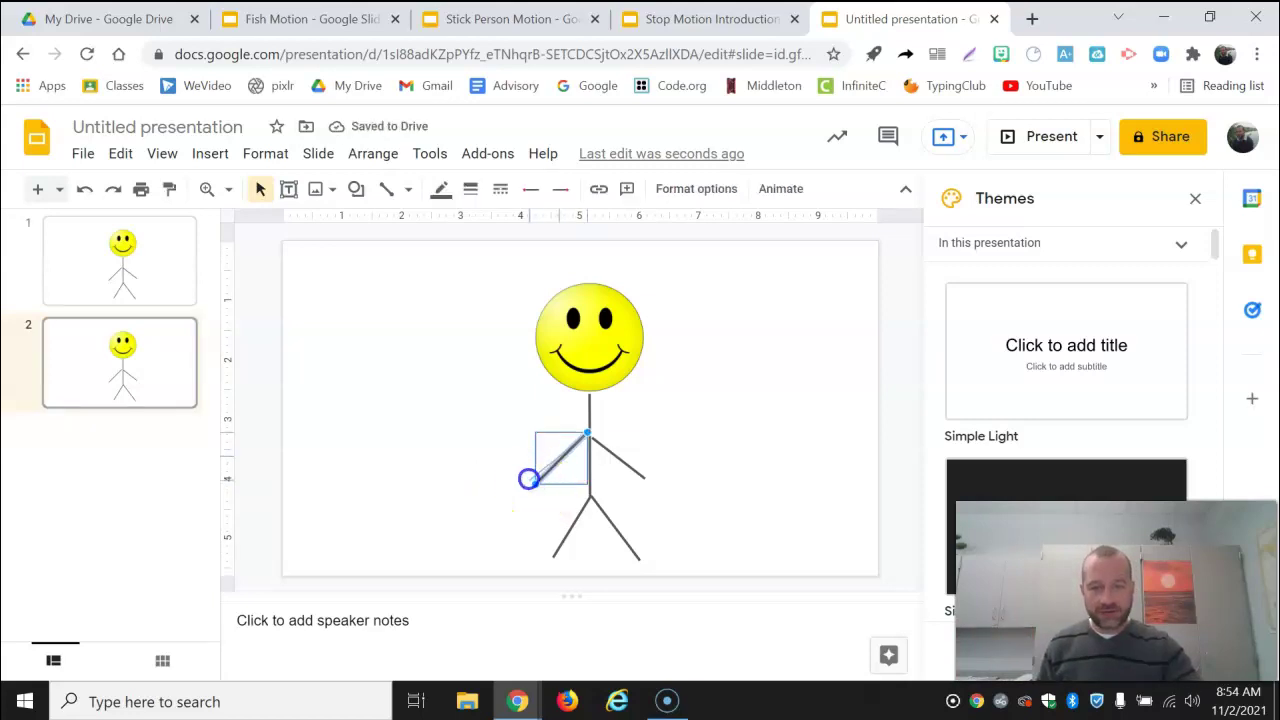
pyautogui.moveTo(528, 479); pyautogui.dragTo(528, 478)
# Duplicate slide 2 and raise the free end of the left-hand arm slightly on the new slide 3
pyautogui.click(167, 362)
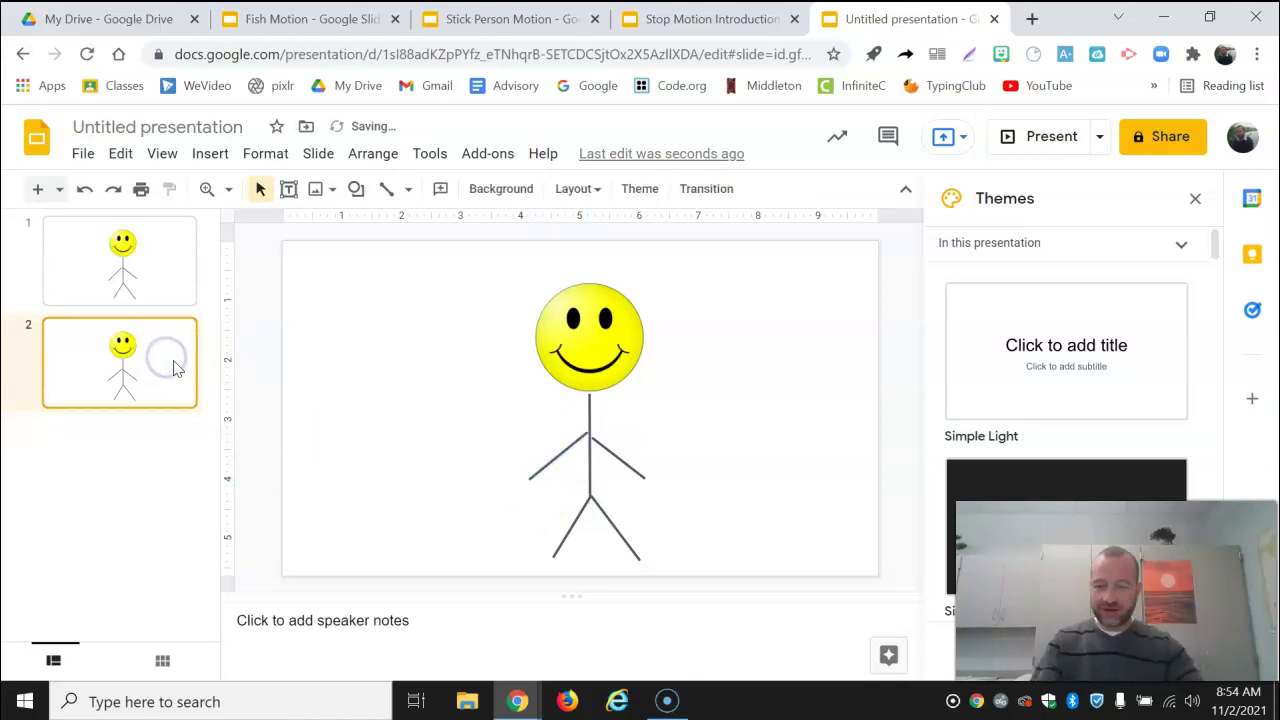
pyautogui.hotkey('ctrl', 'd')
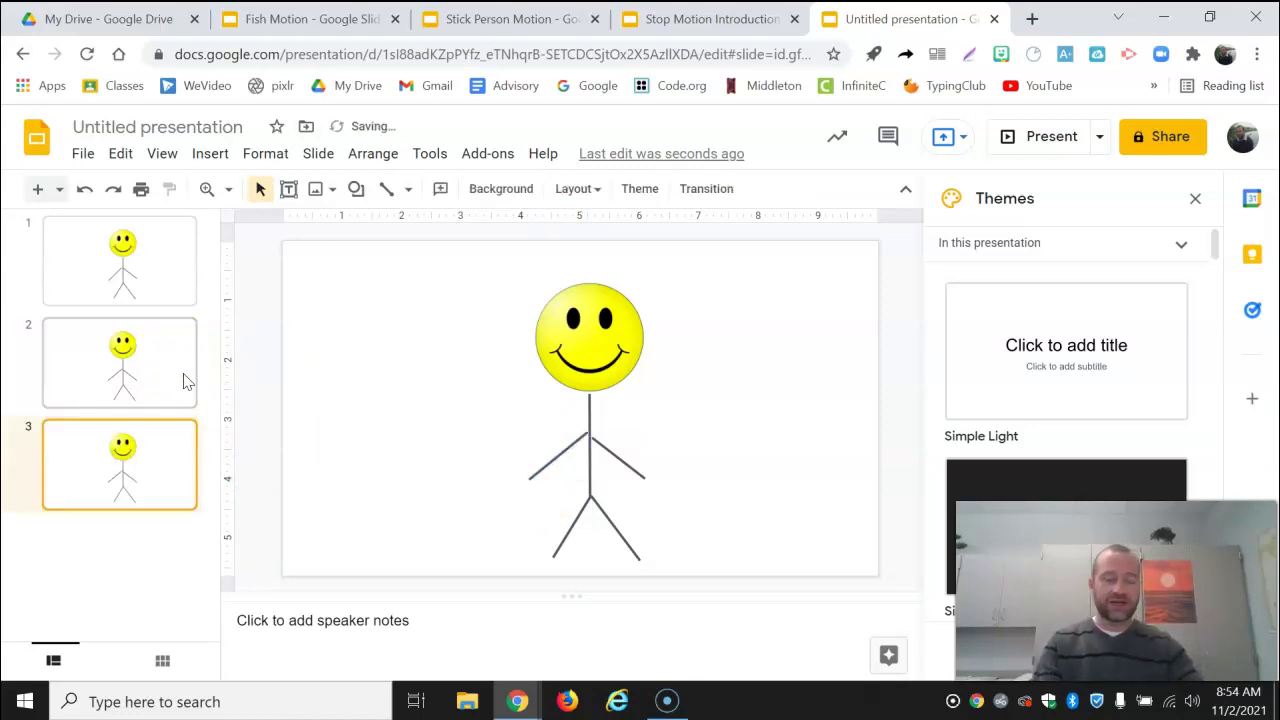
pyautogui.click(539, 475)
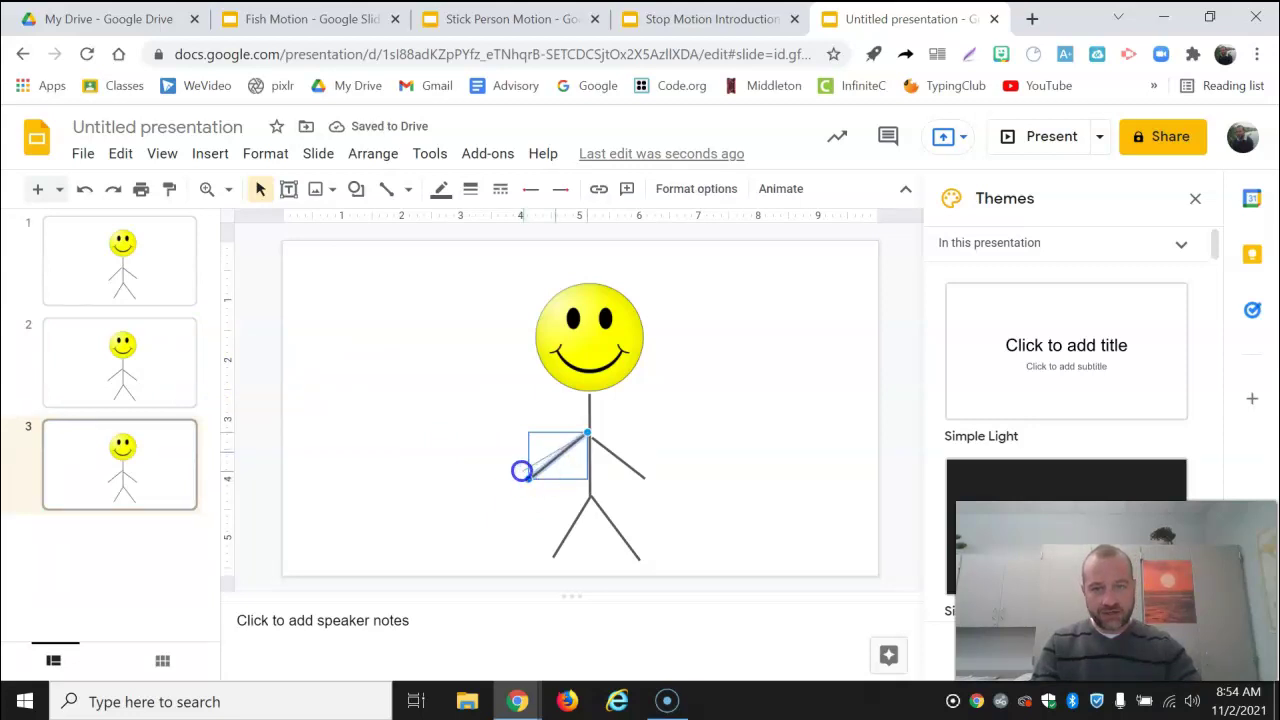
pyautogui.moveTo(521, 471); pyautogui.dragTo(521, 469)
# Duplicate slide 3 and raise the free end of the left-hand arm slightly more on the new slide 4
pyautogui.click(104, 453)
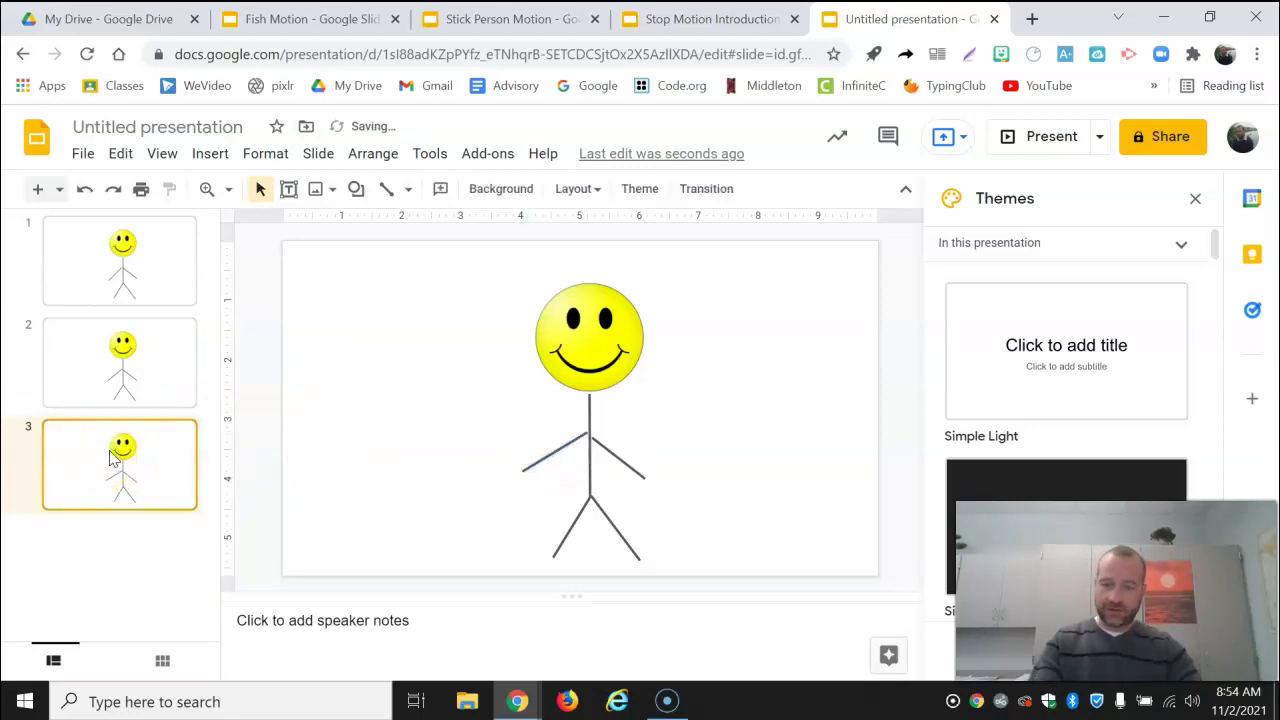
pyautogui.hotkey('ctrl', 'd')
pyautogui.click(537, 466)
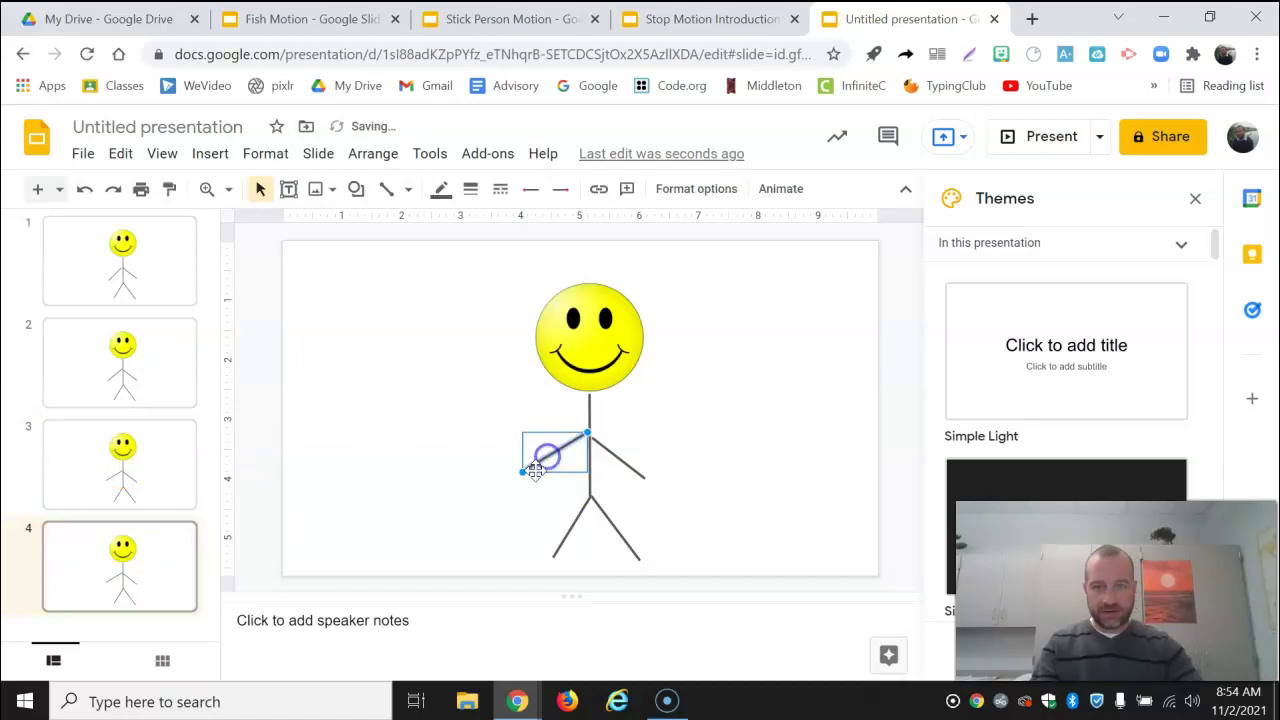
pyautogui.moveTo(517, 465); pyautogui.dragTo(518, 463)
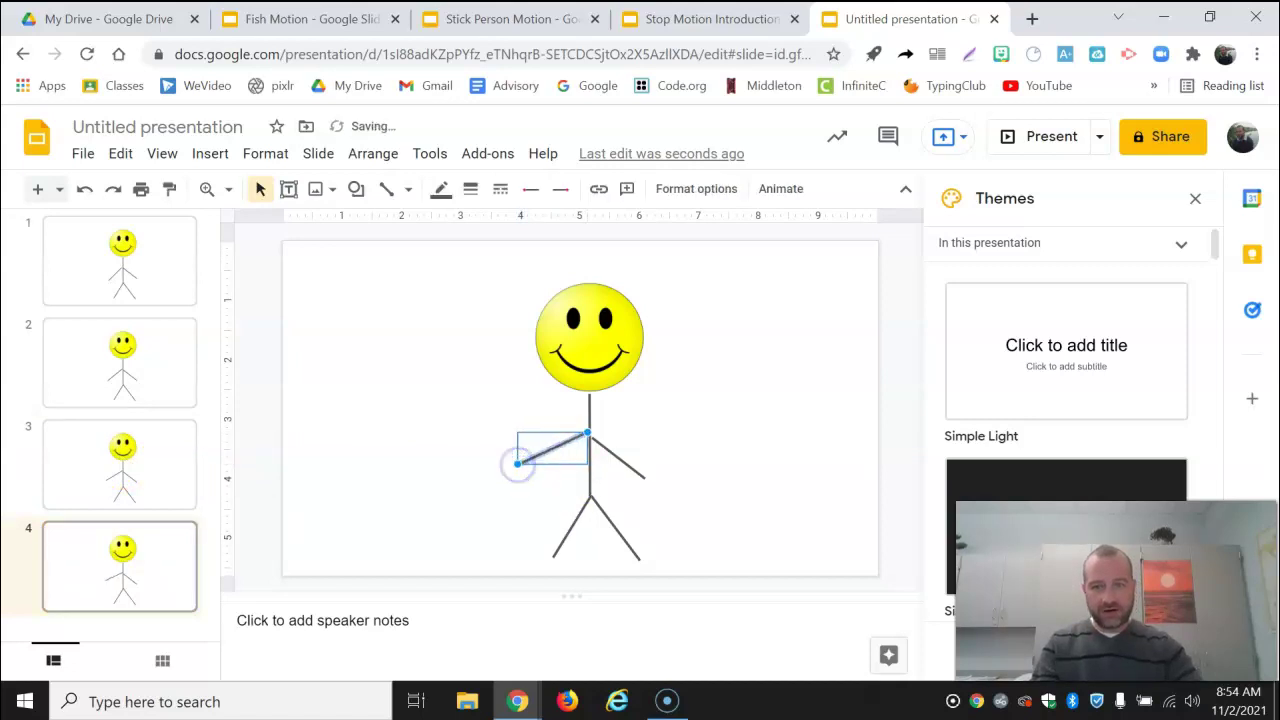
# Duplicate slide 4 and lift the free end of the left-hand arm a little further on the new slide 5
pyautogui.click(127, 551)
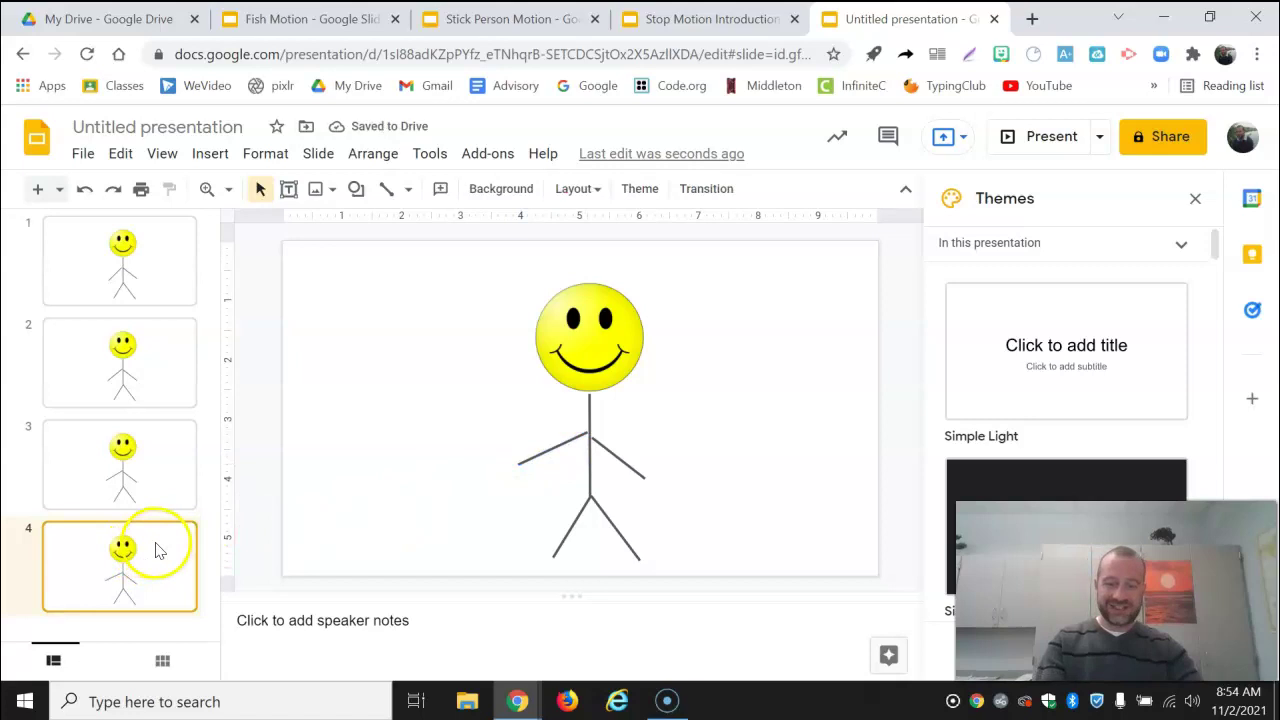
pyautogui.hotkey('ctrl', 'd')
pyautogui.click(532, 456)
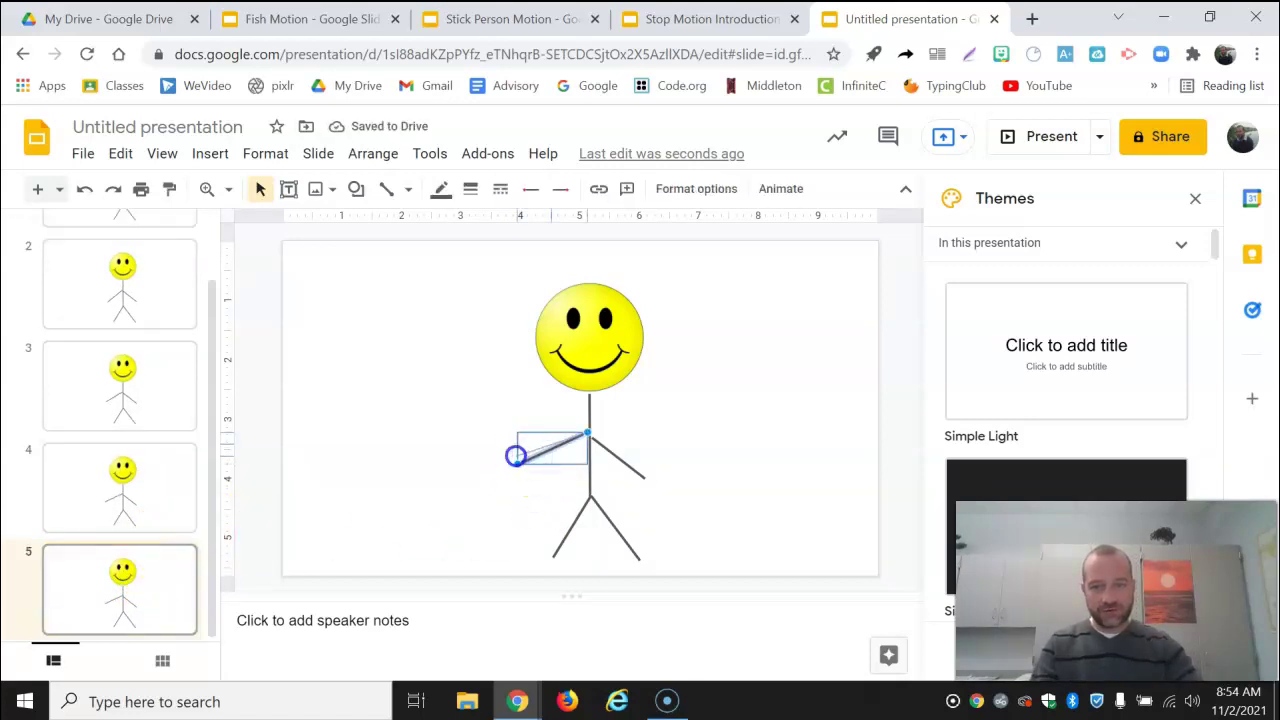
pyautogui.moveTo(515, 456); pyautogui.dragTo(515, 455)
# Duplicate slide 5 and move the left-hand arm's free end slightly up and outward on the new slide 6
pyautogui.click(168, 563)
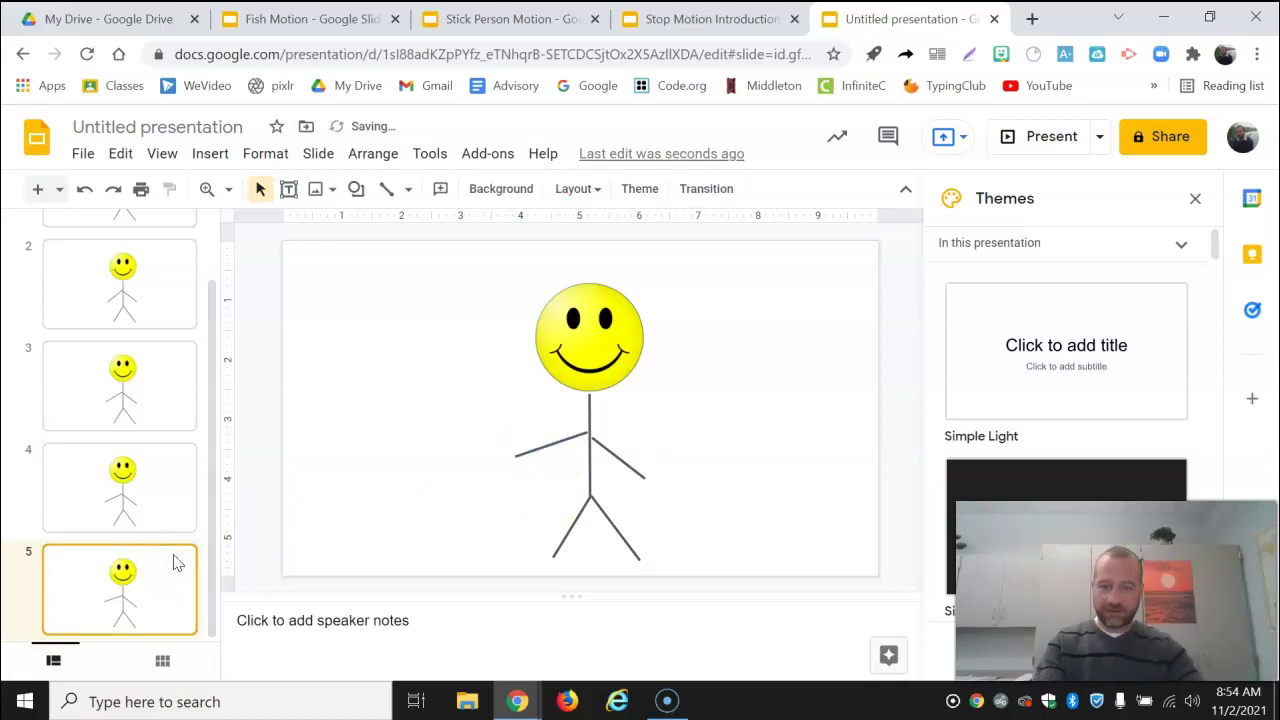
pyautogui.hotkey('ctrl', 'd')
pyautogui.click(530, 452)
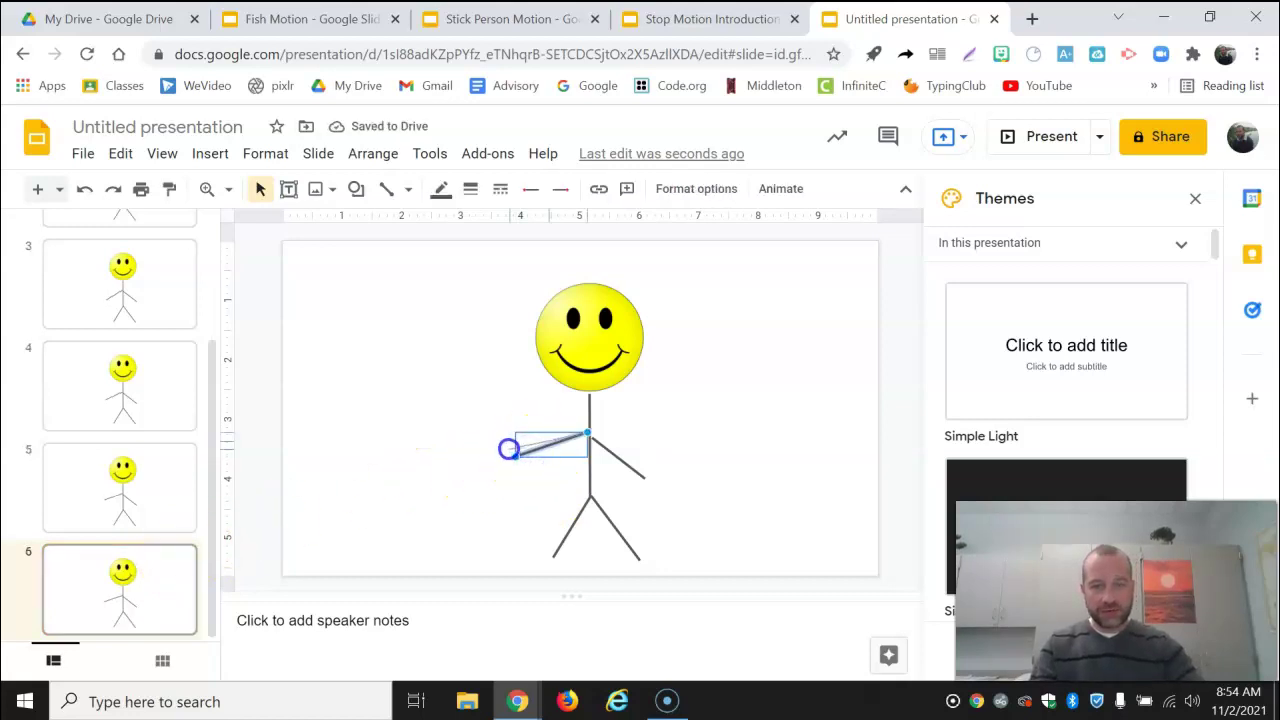
pyautogui.moveTo(509, 449); pyautogui.dragTo(509, 447)
# Duplicate slide 6 and raise the left-hand arm on the new slide 7 until it is nearly horizontal
pyautogui.click(141, 590)
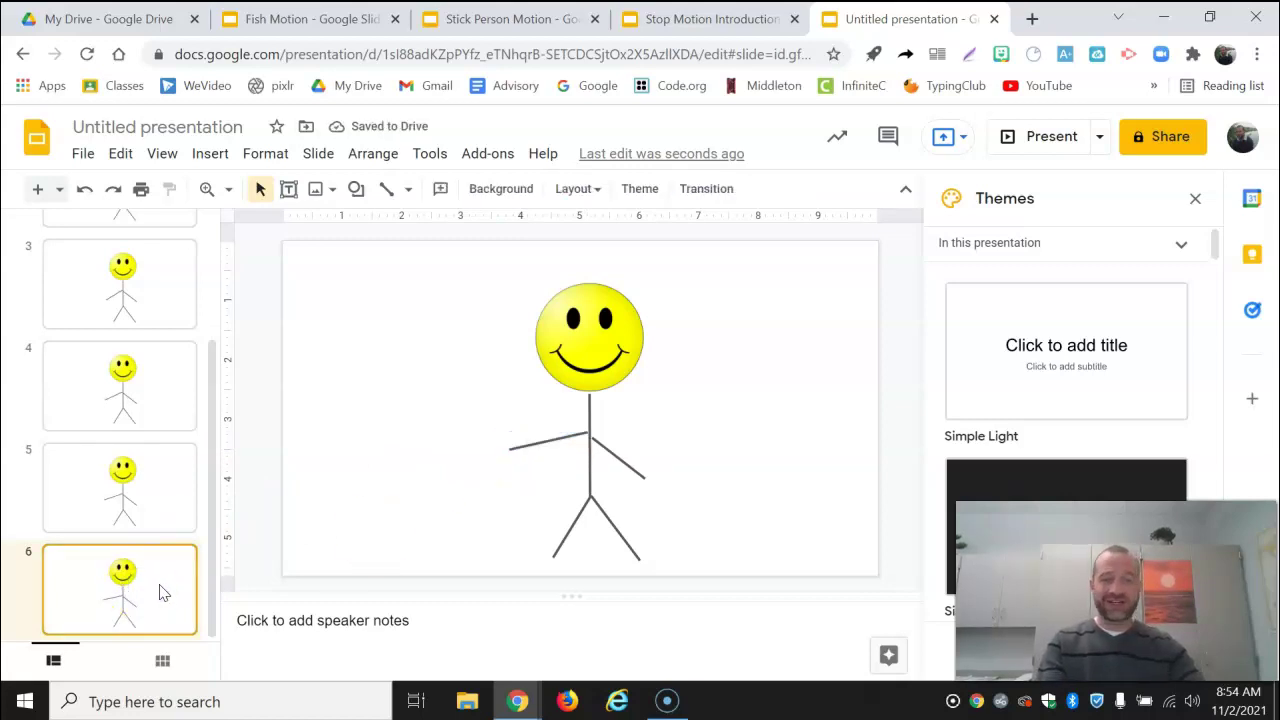
pyautogui.hotkey('ctrl', 'd')
pyautogui.click(495, 472)
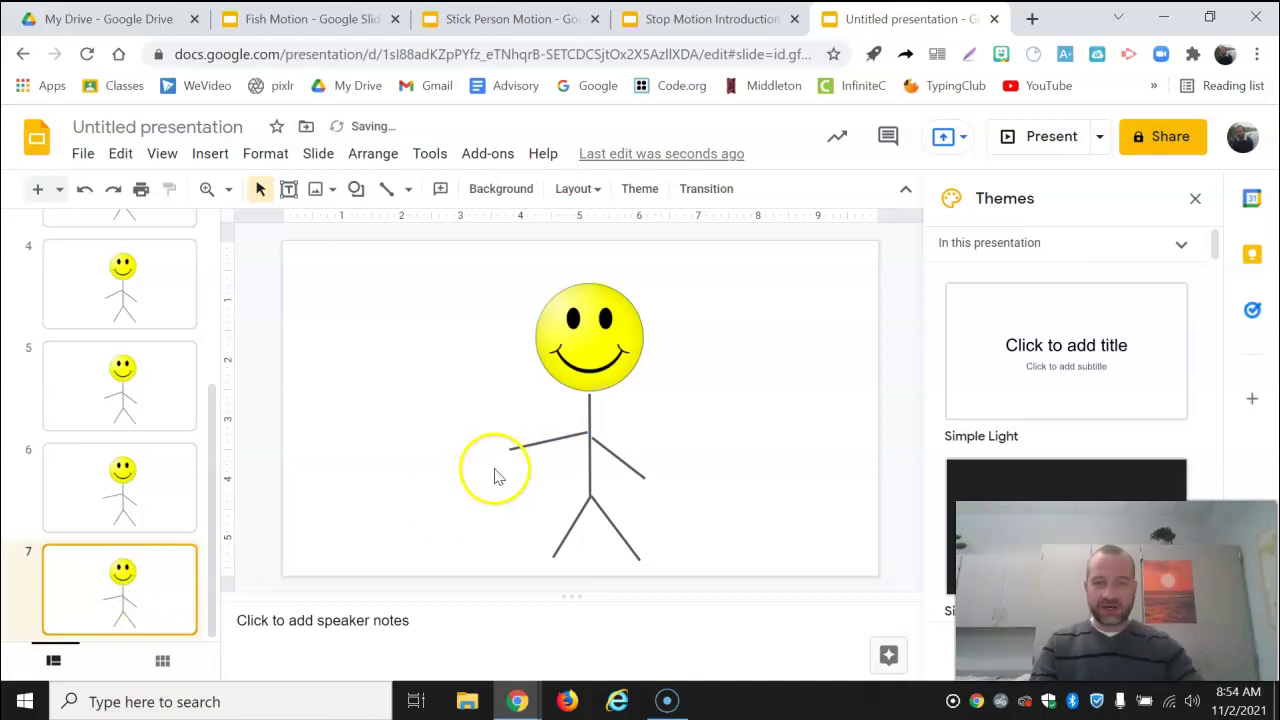
pyautogui.click(517, 450)
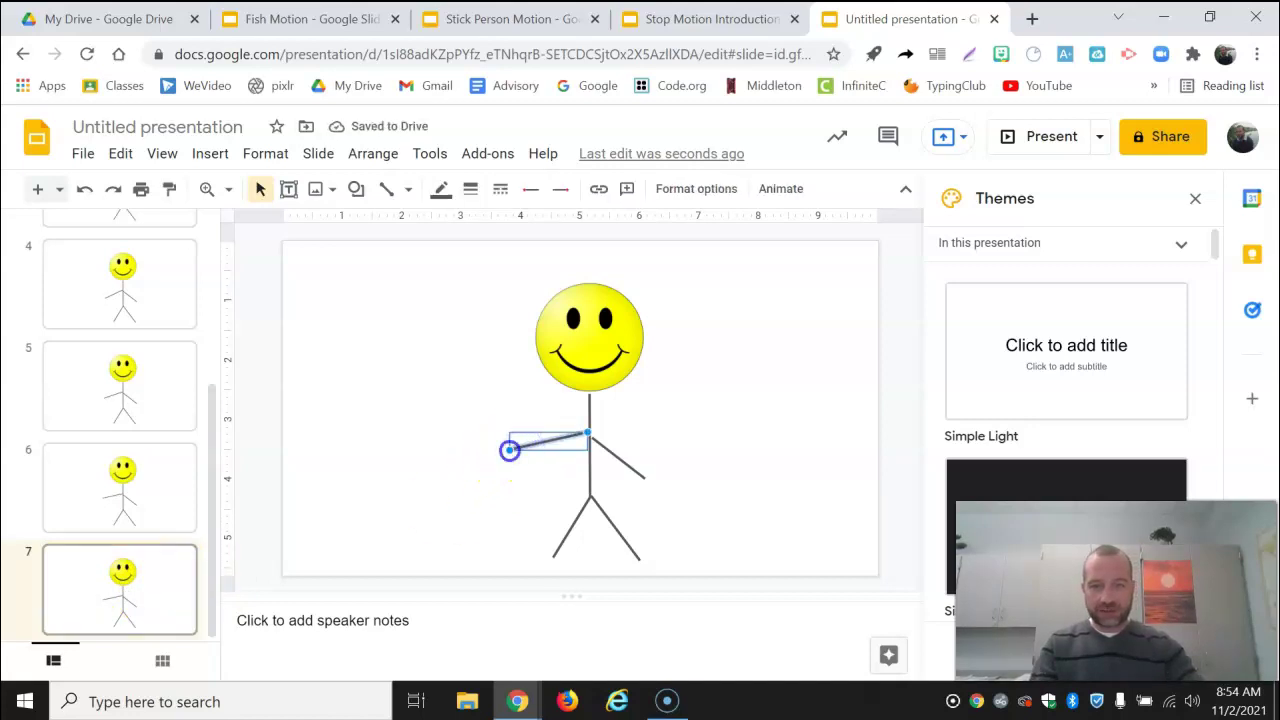
pyautogui.moveTo(508, 441); pyautogui.dragTo(509, 439)
# Duplicate slide 7 and raise the left-hand arm's free end just above shoulder level on the new slide 8
pyautogui.click(134, 573)
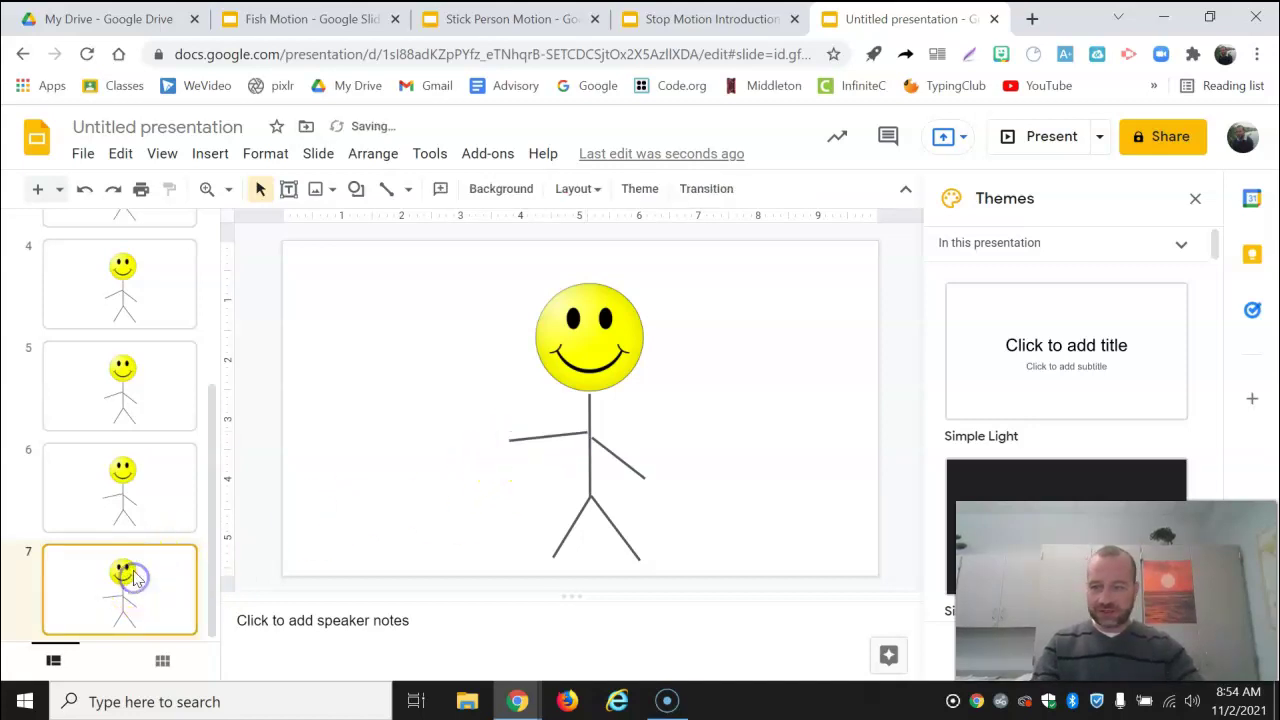
pyautogui.hotkey('ctrl', 'd')
pyautogui.click(500, 474)
pyautogui.click(521, 437)
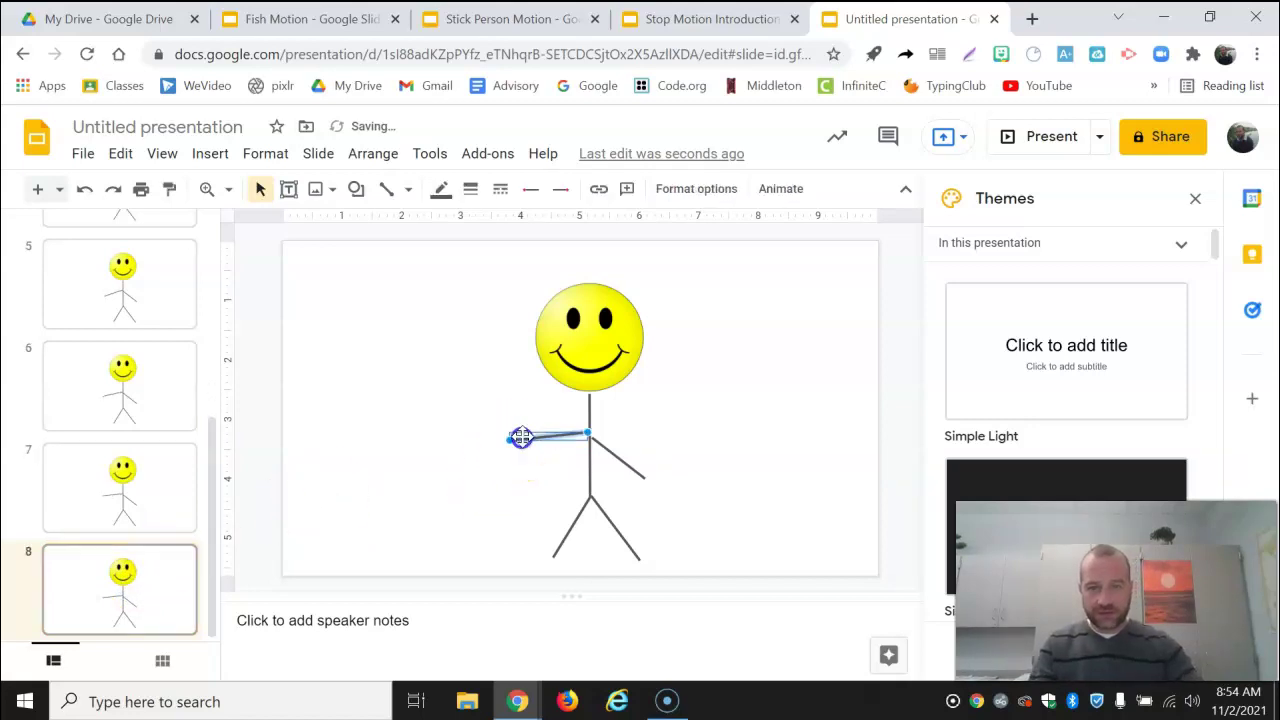
pyautogui.moveTo(508, 430); pyautogui.dragTo(506, 425)
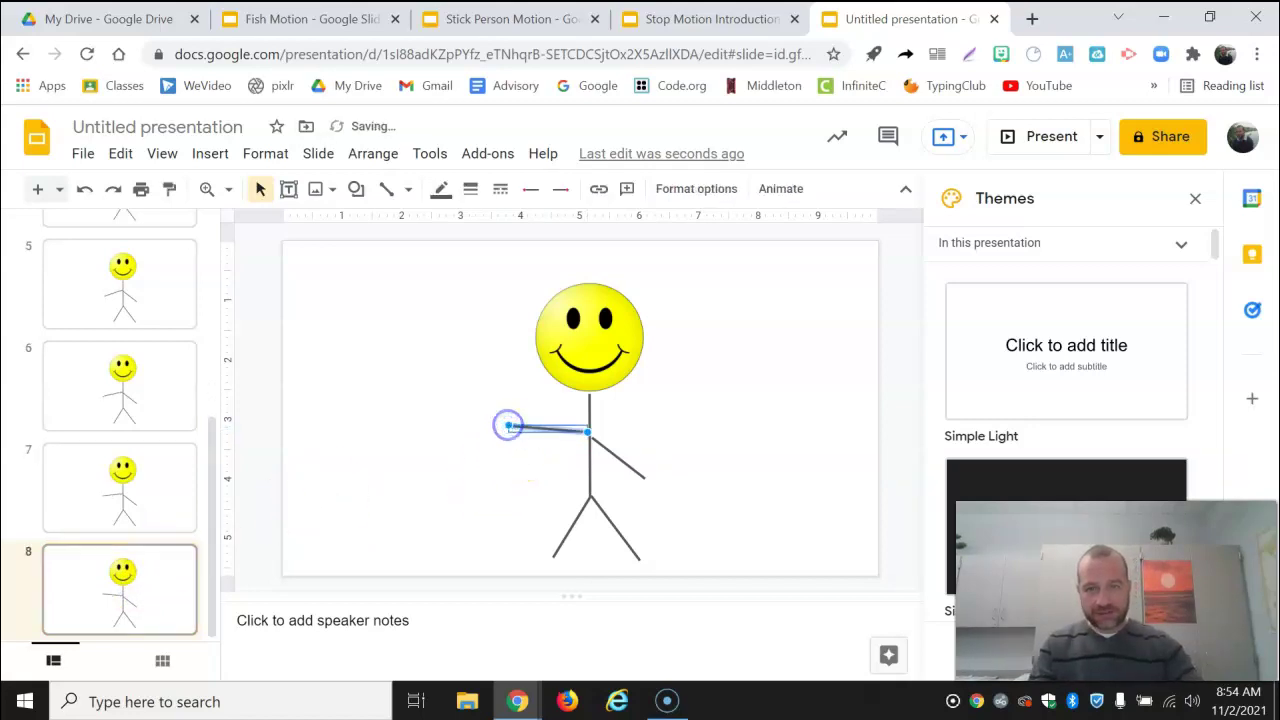
# Duplicate slide 8 and tilt the left-hand arm slightly further upward on the new slide 9
pyautogui.click(145, 582)
pyautogui.hotkey('ctrl', 'd')
pyautogui.click(443, 500)
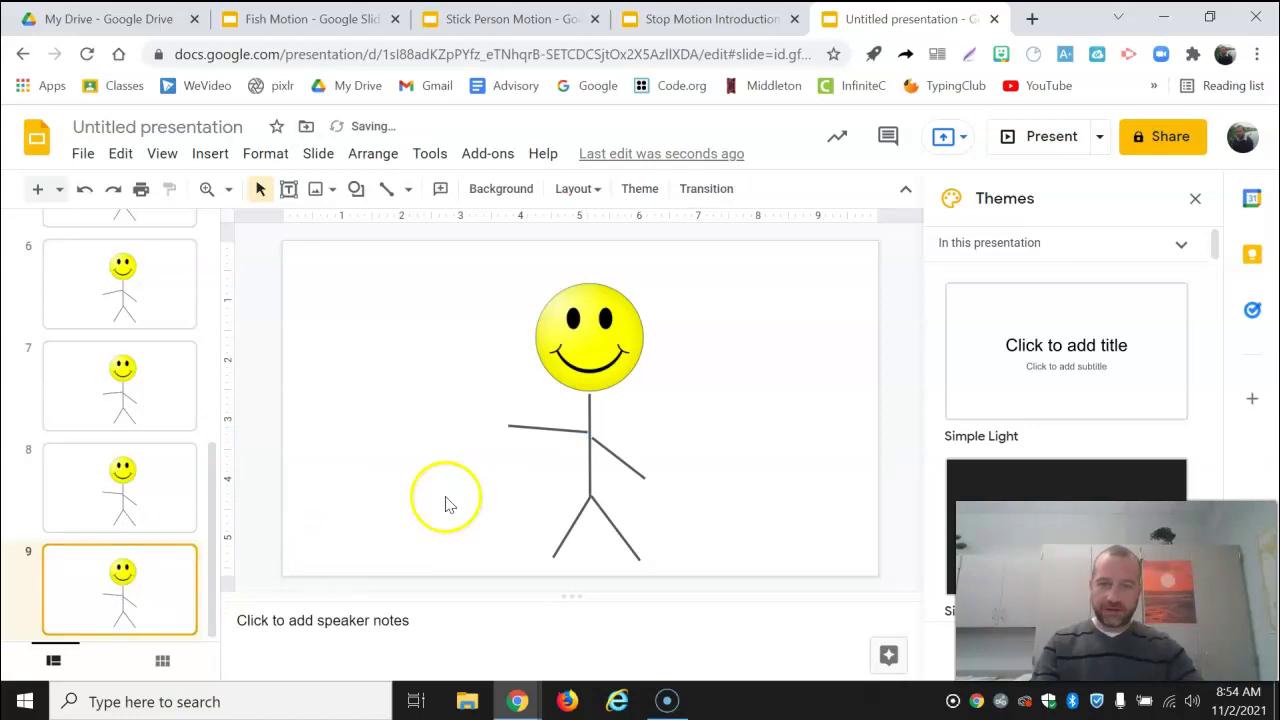
pyautogui.click(529, 429)
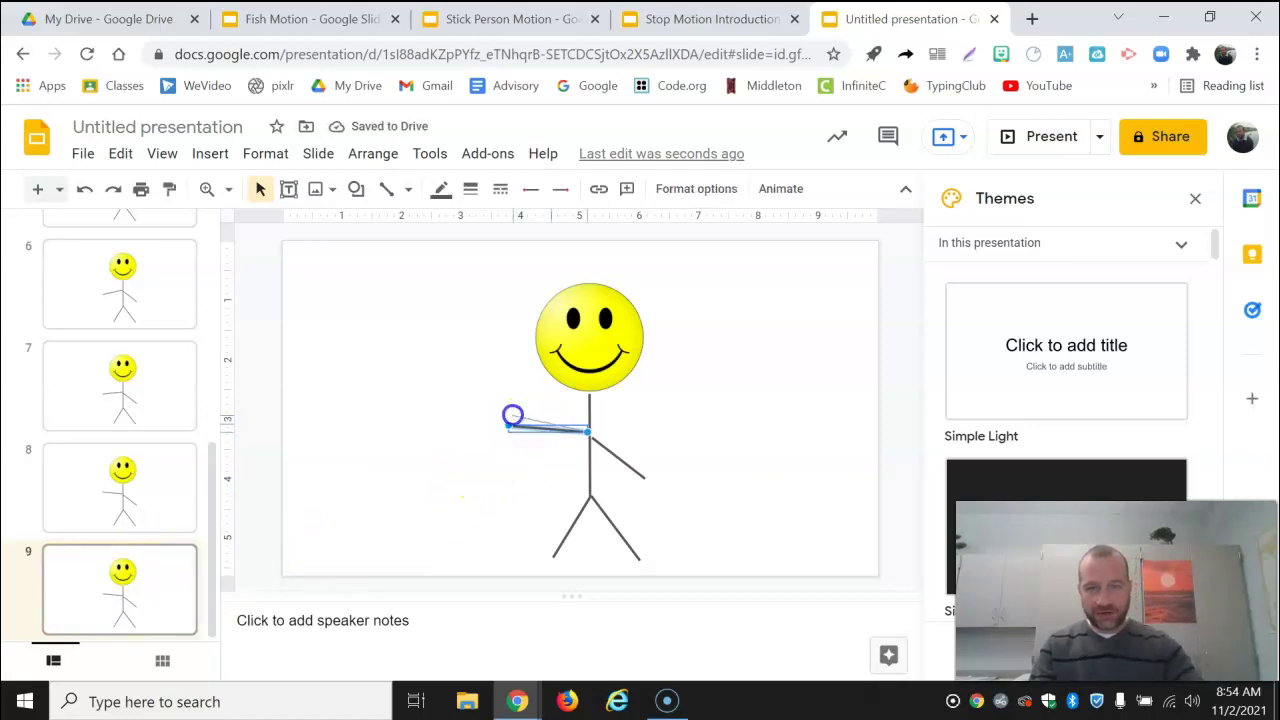
pyautogui.moveTo(512, 414); pyautogui.dragTo(513, 415)
# Duplicate slide 9 and raise the left-hand arm's free end another small amount on the new slide 10
pyautogui.click(143, 578)
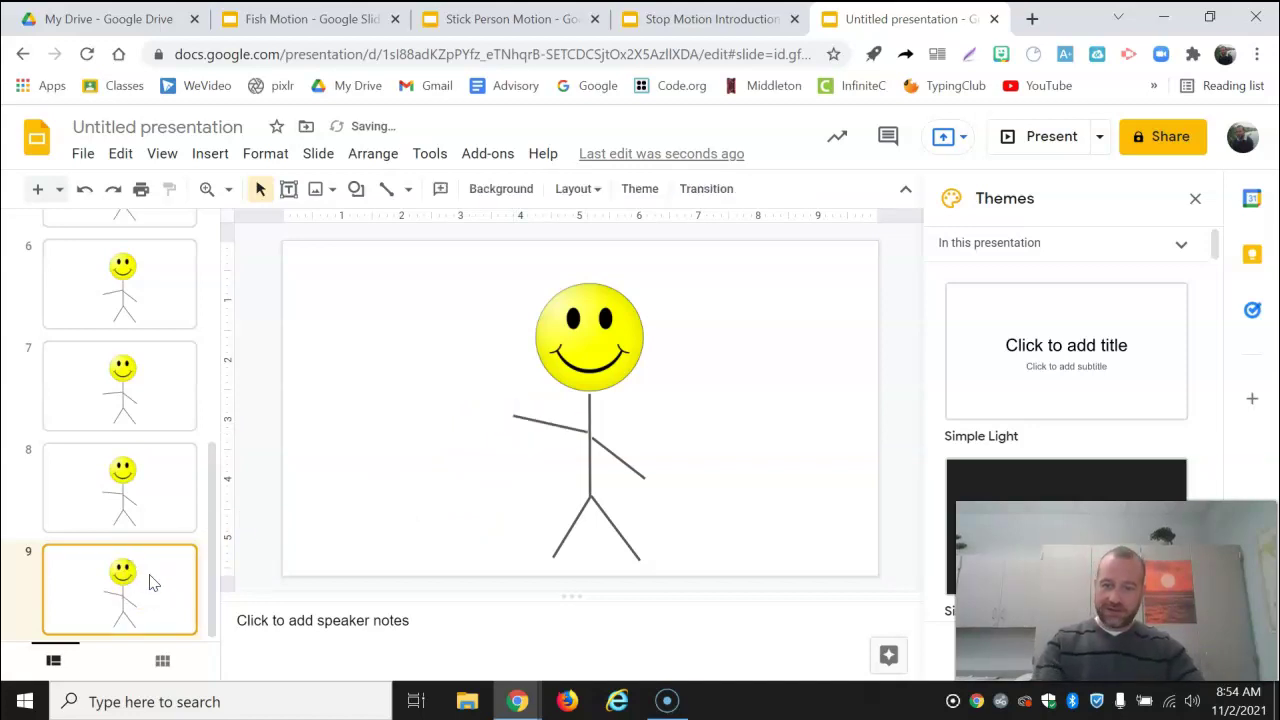
pyautogui.hotkey('ctrl', 'd')
pyautogui.click(427, 471)
pyautogui.click(536, 420)
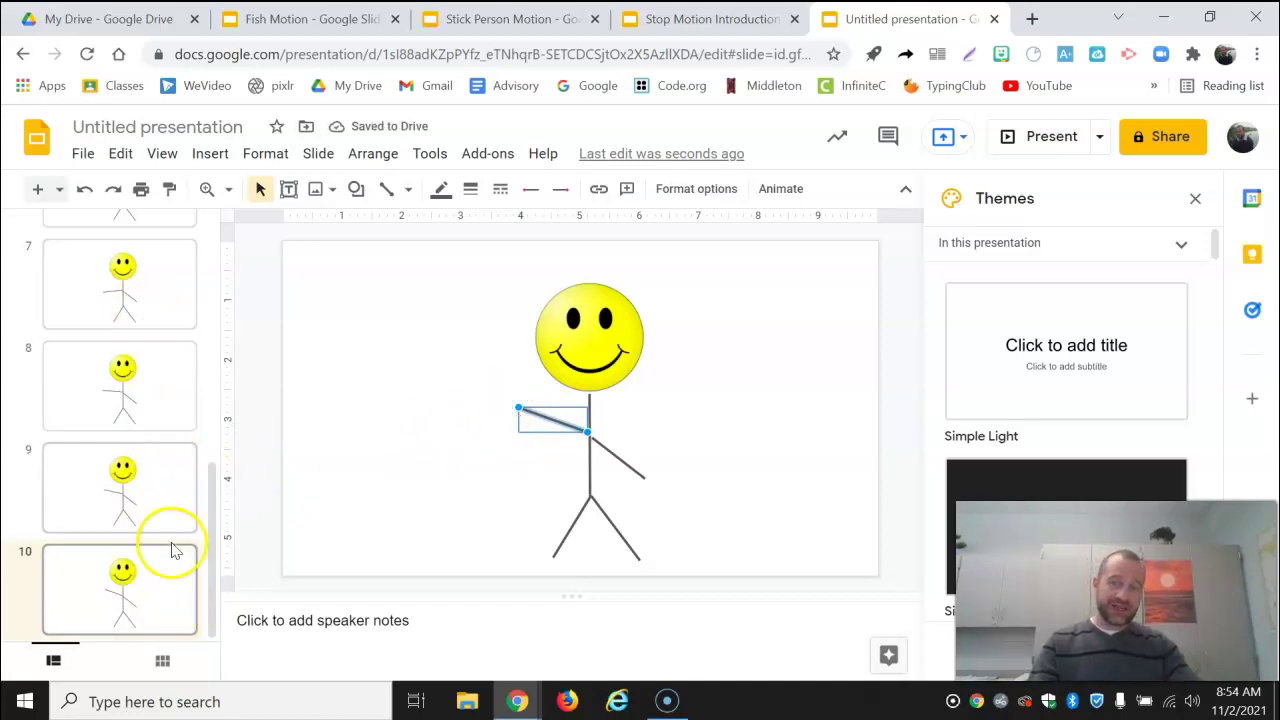
# Flip quickly forward and backward through slides 1 to 10 to preview the arm-raising motion
pyautogui.scroll(6, 140, 465)
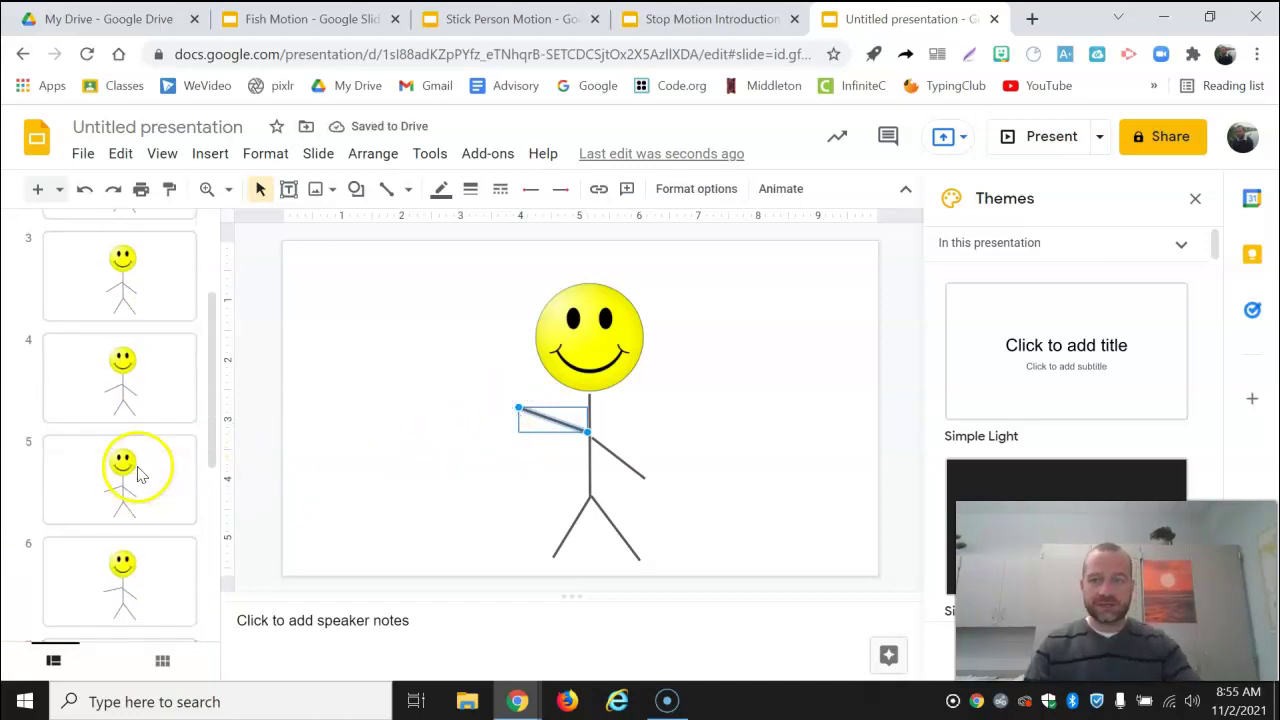
pyautogui.click(130, 280)
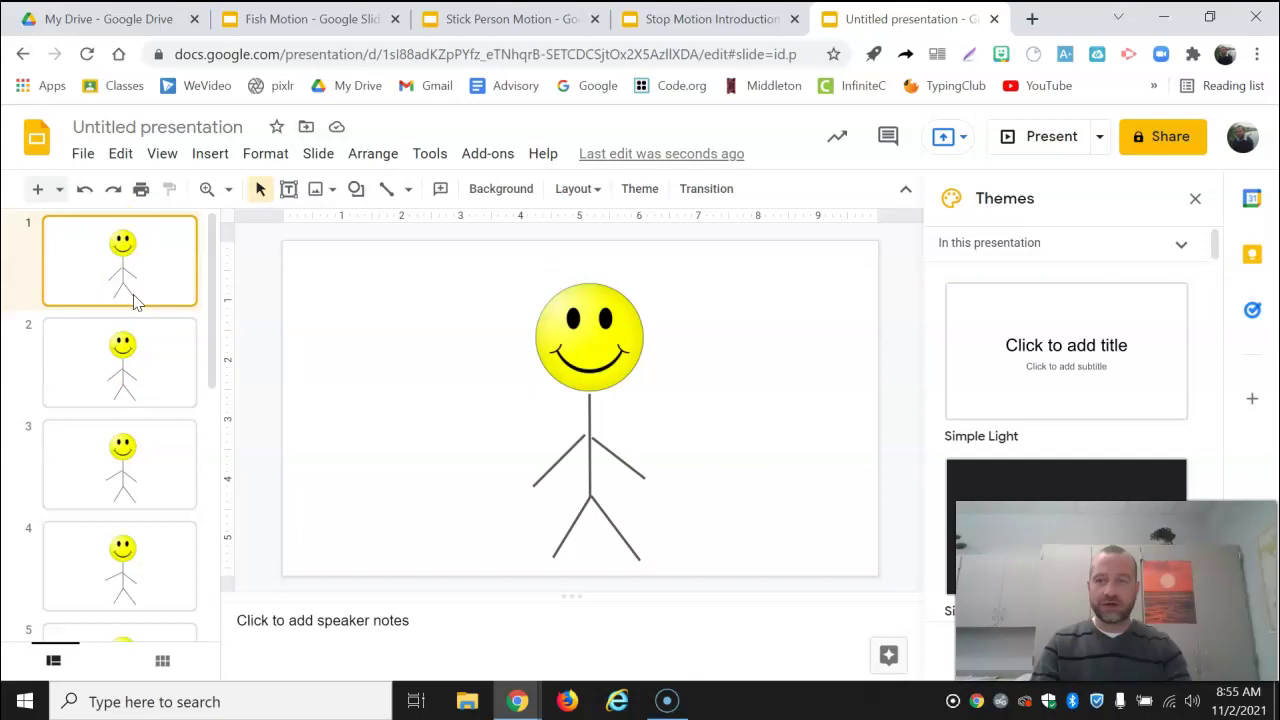
pyautogui.press('Down')
pyautogui.press('Down')
pyautogui.press('Down')
pyautogui.press('Down')
pyautogui.press('Down')
pyautogui.press('Down')
pyautogui.press('Down')
pyautogui.press('Down')
pyautogui.press('Down')
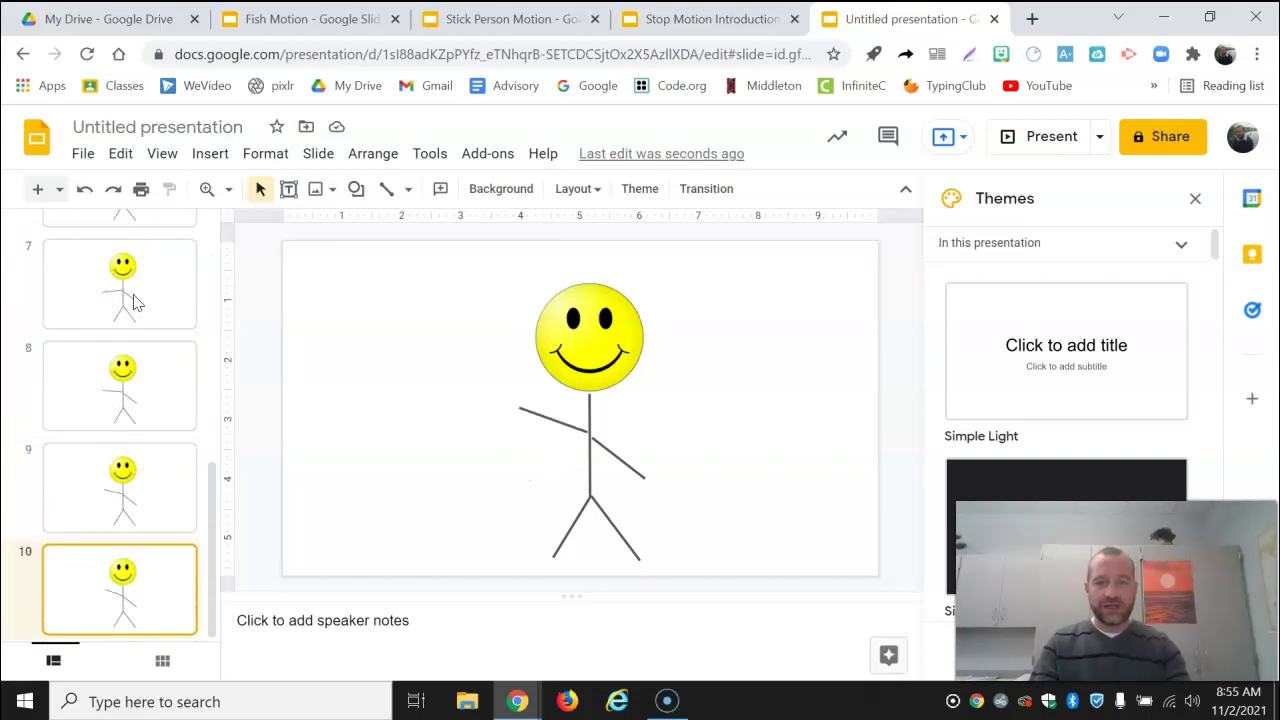
pyautogui.press('Up')
pyautogui.press('Up')
pyautogui.press('Up')
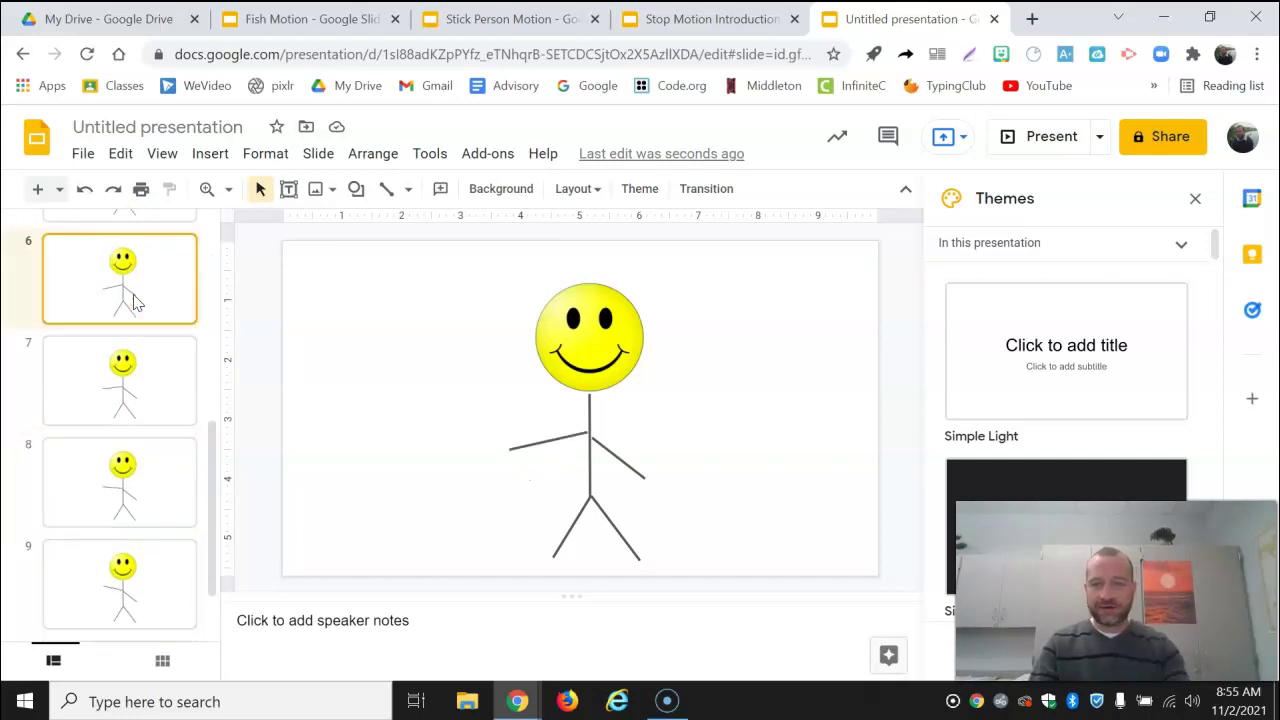
pyautogui.press('Home')
pyautogui.press('Down')
pyautogui.press('Down')
pyautogui.press('Down')
pyautogui.press('Down')
pyautogui.press('Down')
pyautogui.press('Down')
pyautogui.press('Down')
pyautogui.press('Down')
pyautogui.press('Down')
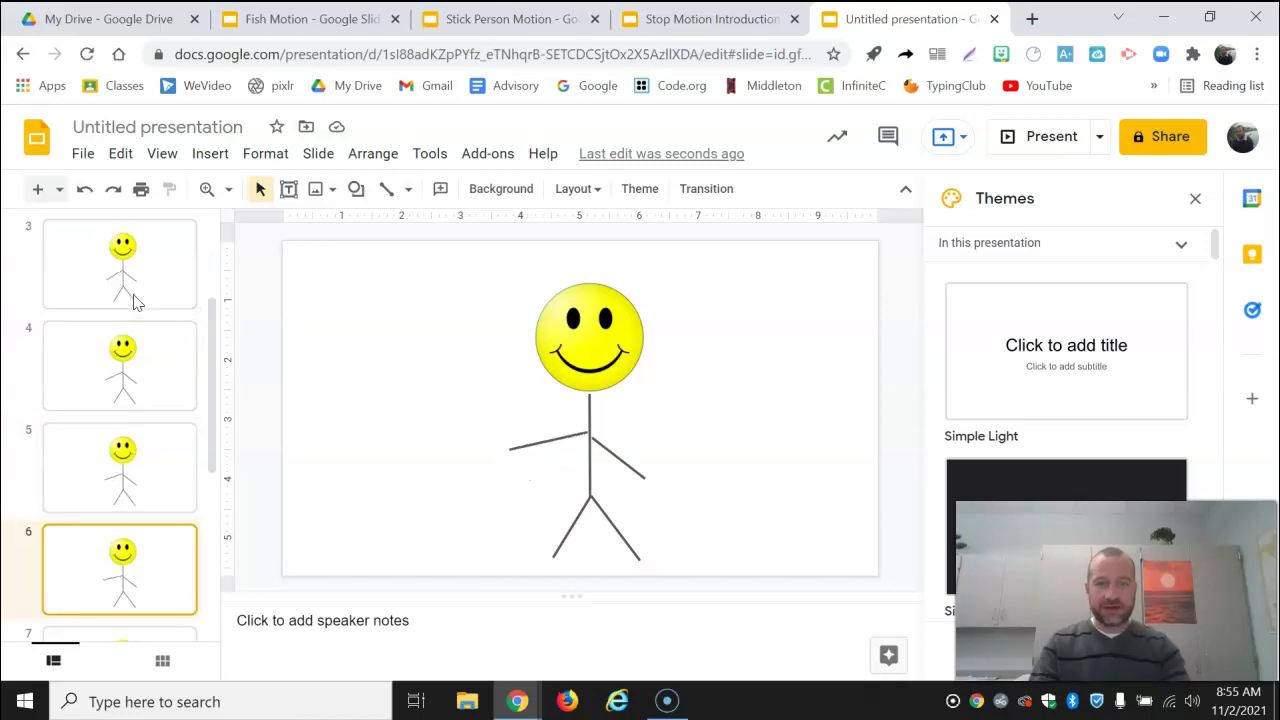
pyautogui.press('Up')
pyautogui.press('Up')
pyautogui.press('Up')
pyautogui.press('Up')
pyautogui.press('Up')
pyautogui.press('Up')
pyautogui.press('Up')
pyautogui.press('Up')
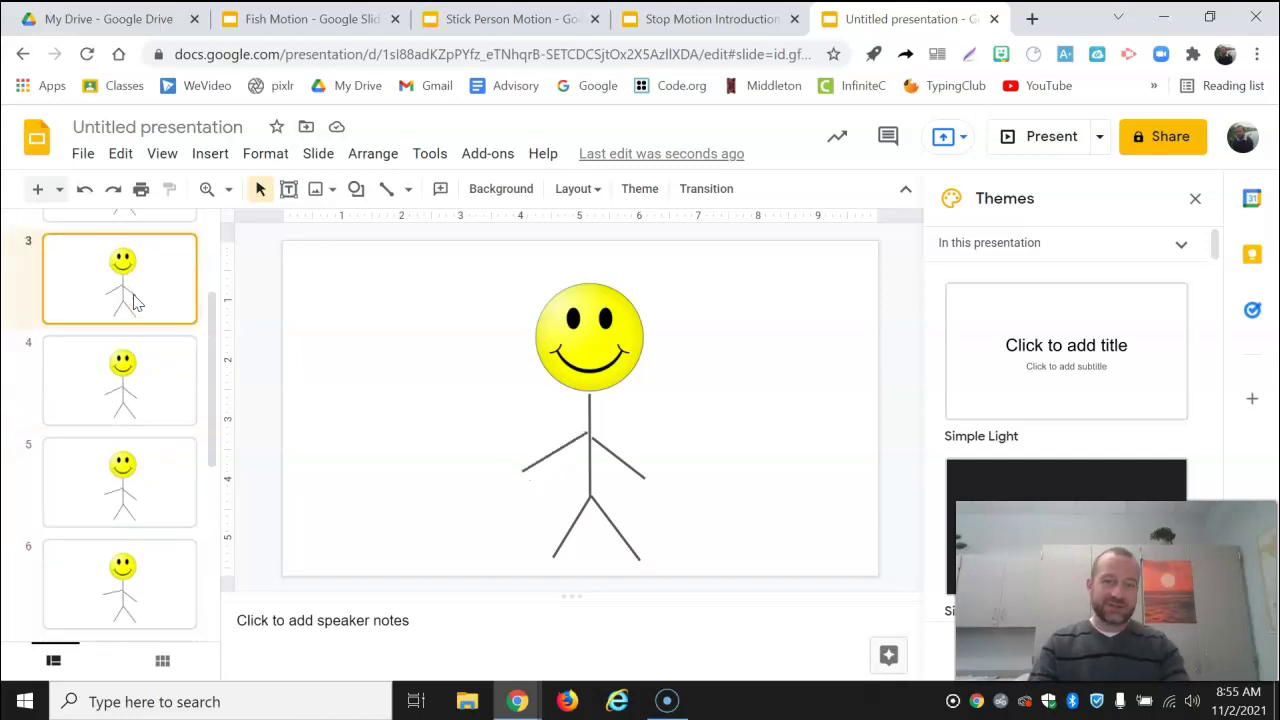
pyautogui.press('Down')
pyautogui.press('Down')
pyautogui.press('Down')
pyautogui.press('Down')
pyautogui.press('Down')
pyautogui.press('Down')
pyautogui.press('Down')
pyautogui.press('Down')
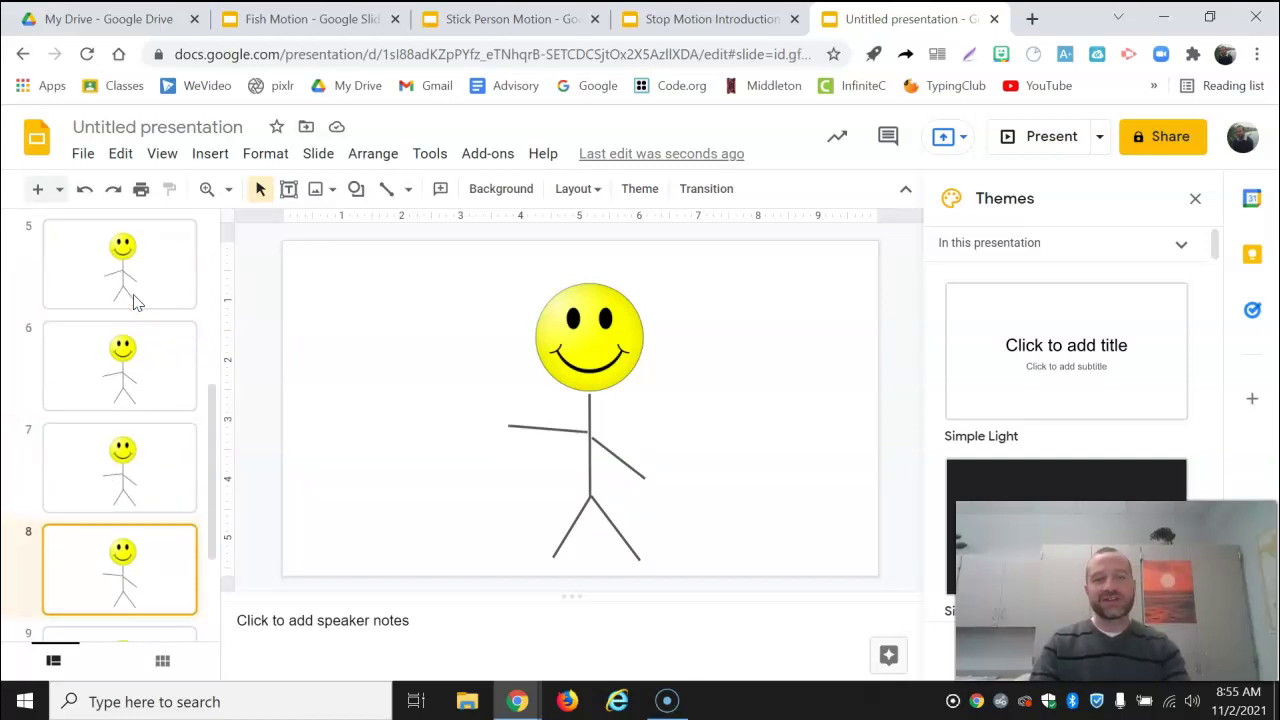
pyautogui.press('Up')
pyautogui.press('Up')
pyautogui.press('Up')
pyautogui.press('Up')
pyautogui.press('Up')
pyautogui.press('Up')
pyautogui.press('Up')
pyautogui.press('Up')
pyautogui.press('Up')
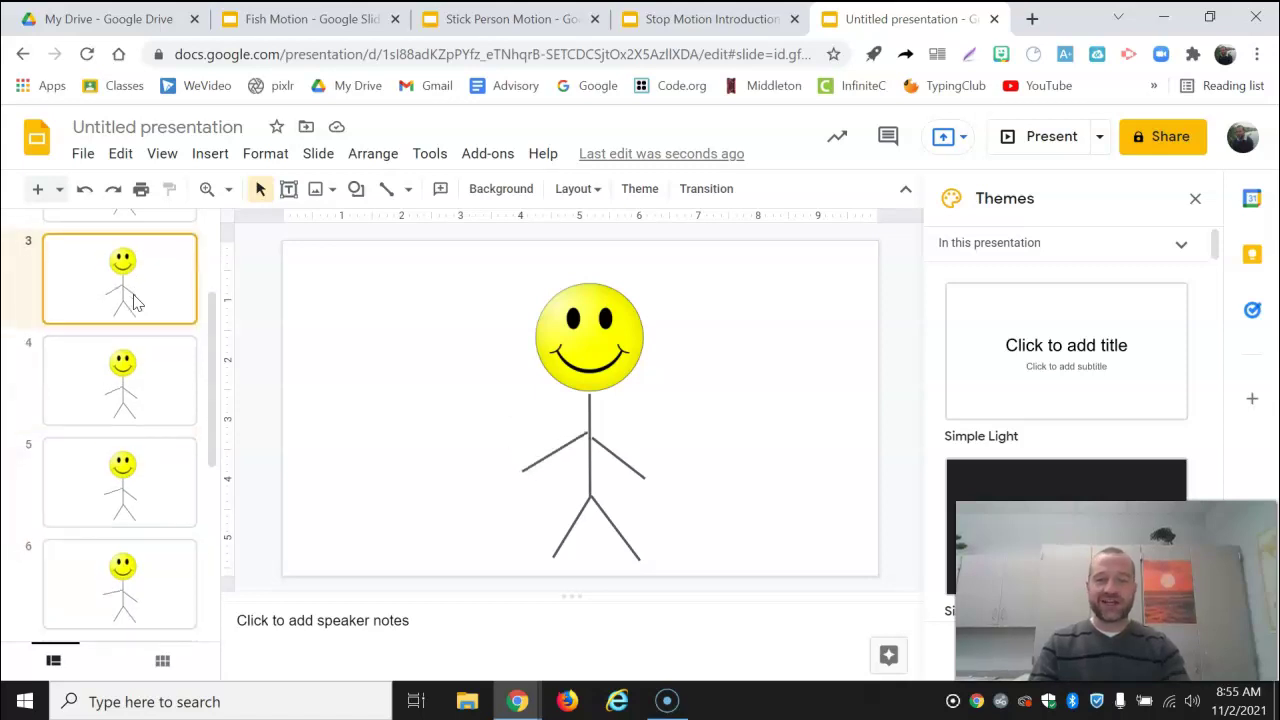
pyautogui.press('Down')
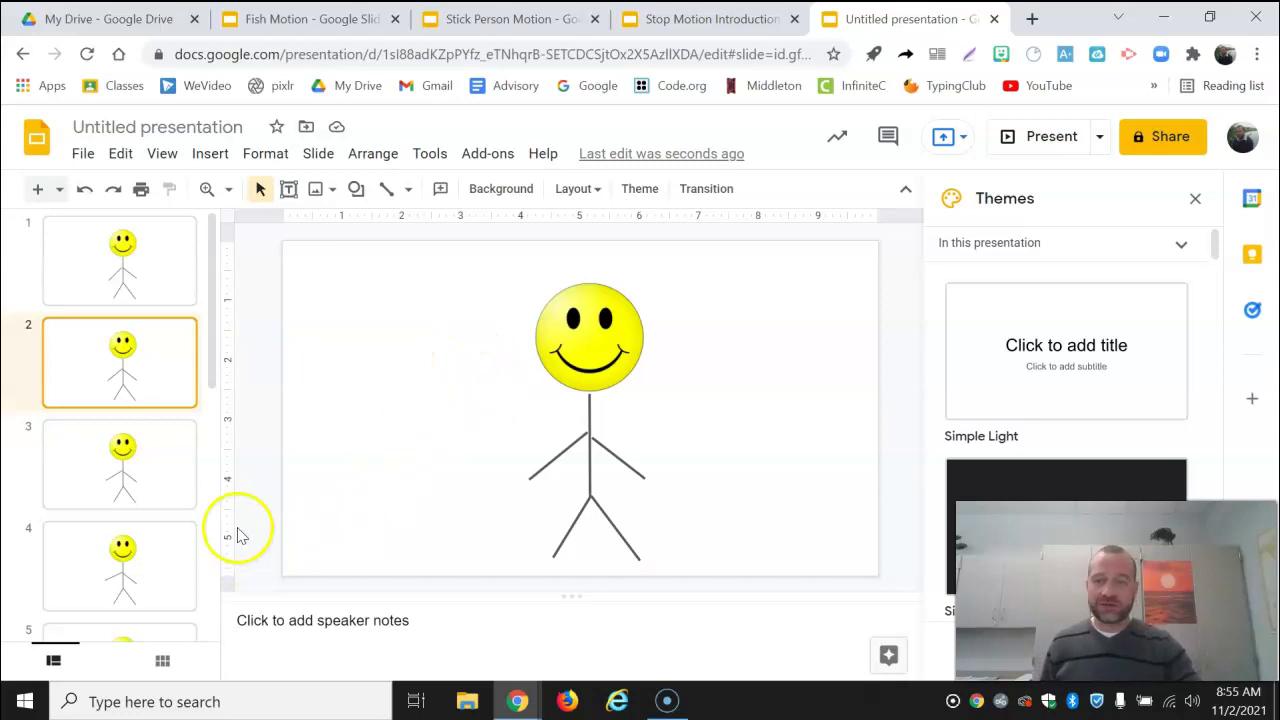
# Add a new slide after slide 10 and delete its title and subtitle placeholders to leave it blank
pyautogui.scroll(-5, 177, 529)
pyautogui.click(168, 598)
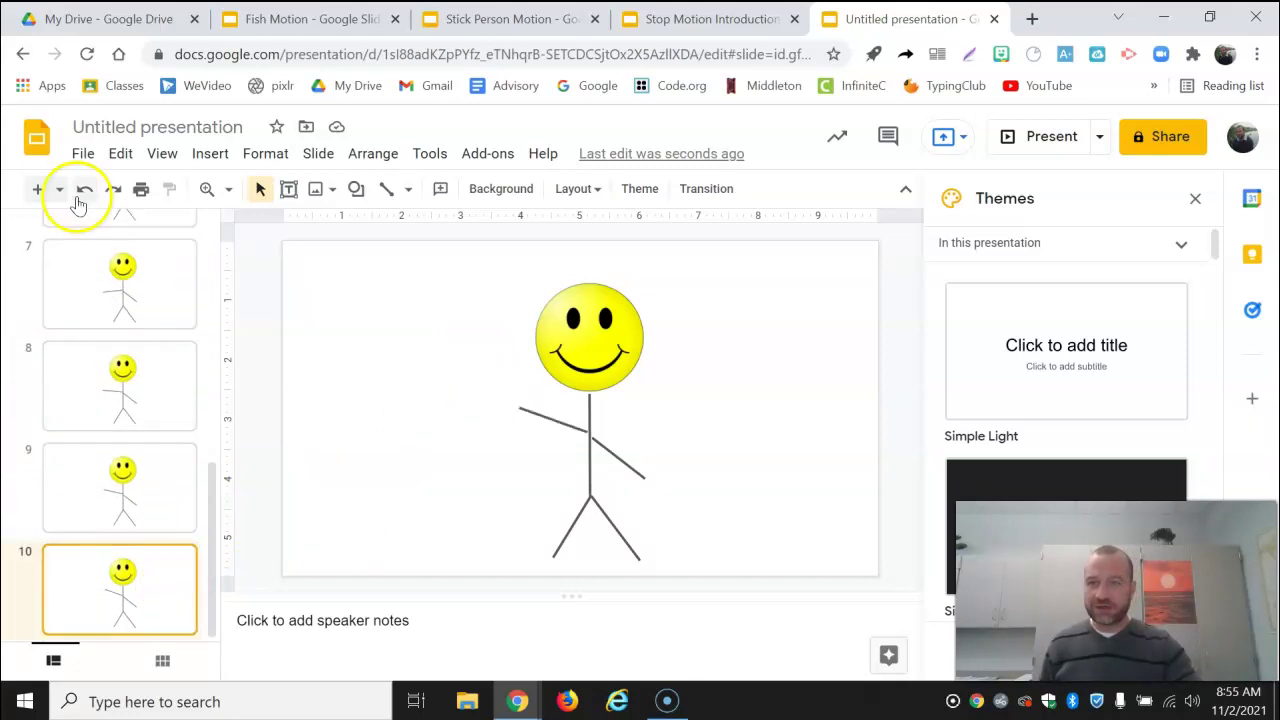
pyautogui.click(36, 193)
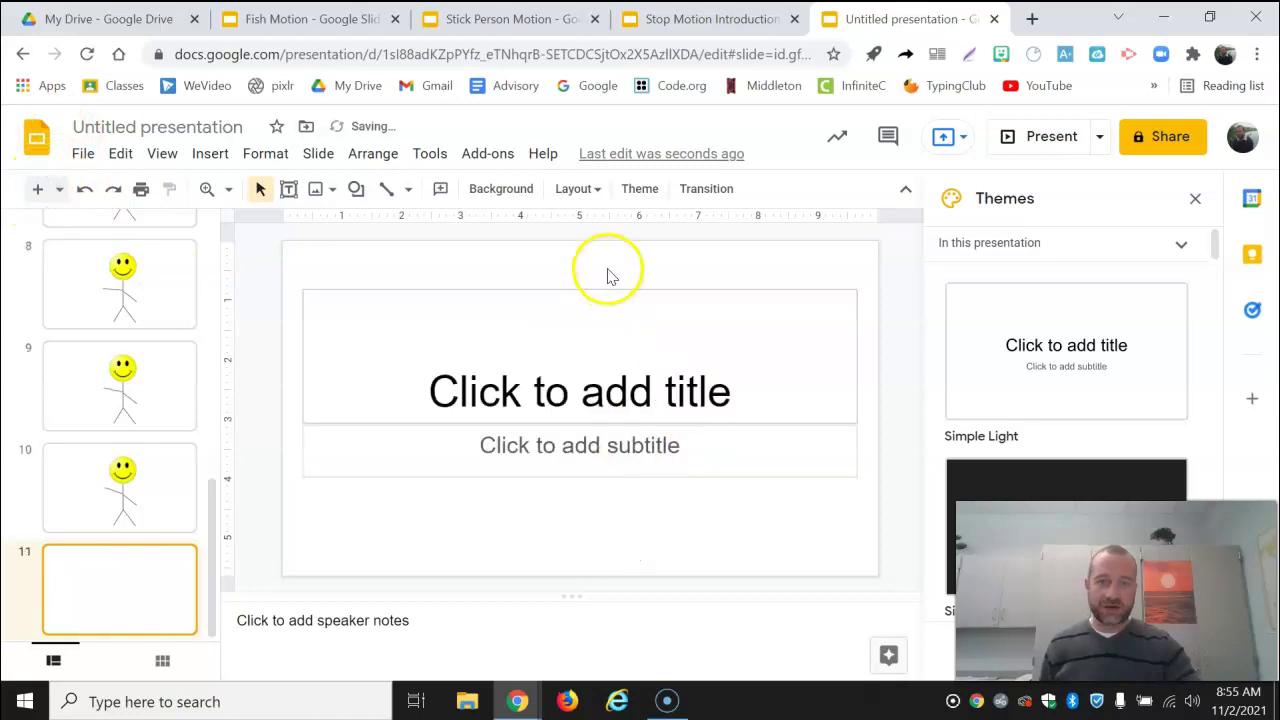
pyautogui.moveTo(621, 296); pyautogui.dragTo(701, 533)
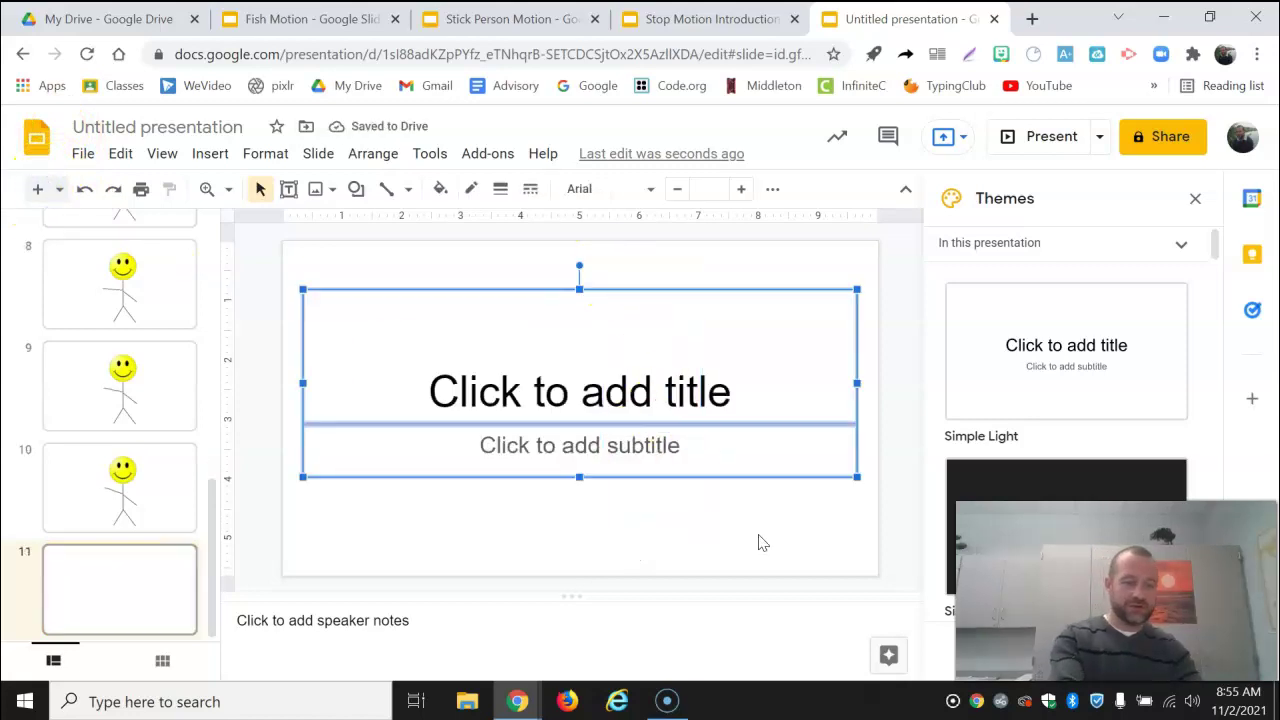
pyautogui.press('Delete')
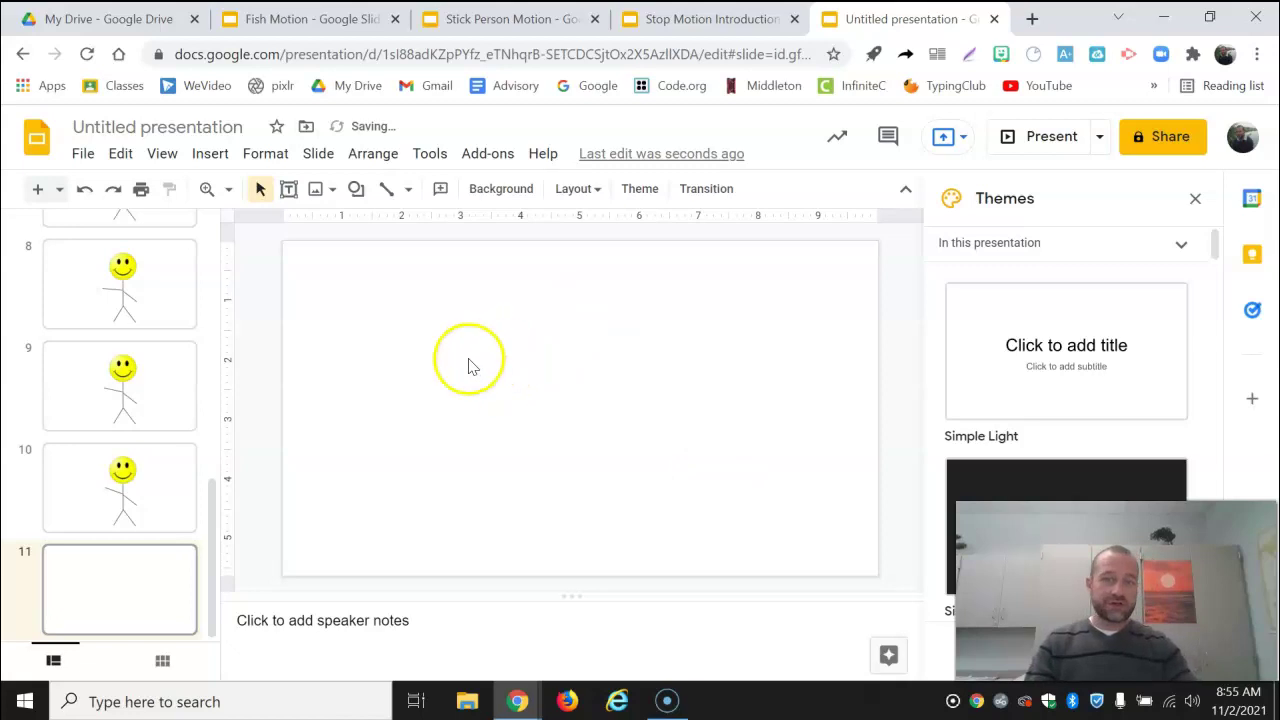
# Search the web for "cartoon water scene" images to use on the blank slide 11
pyautogui.click(320, 187)
pyautogui.click(405, 256)
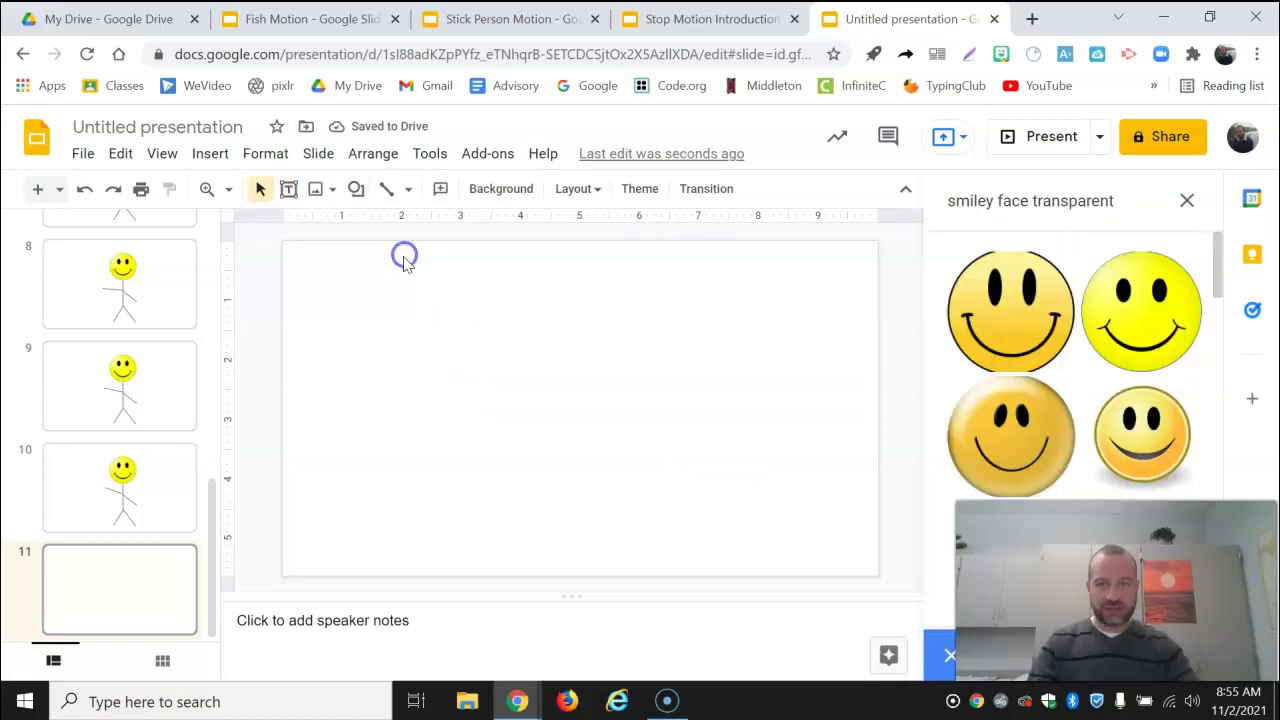
pyautogui.click(1152, 215)
pyautogui.moveTo(1131, 201); pyautogui.dragTo(918, 222)
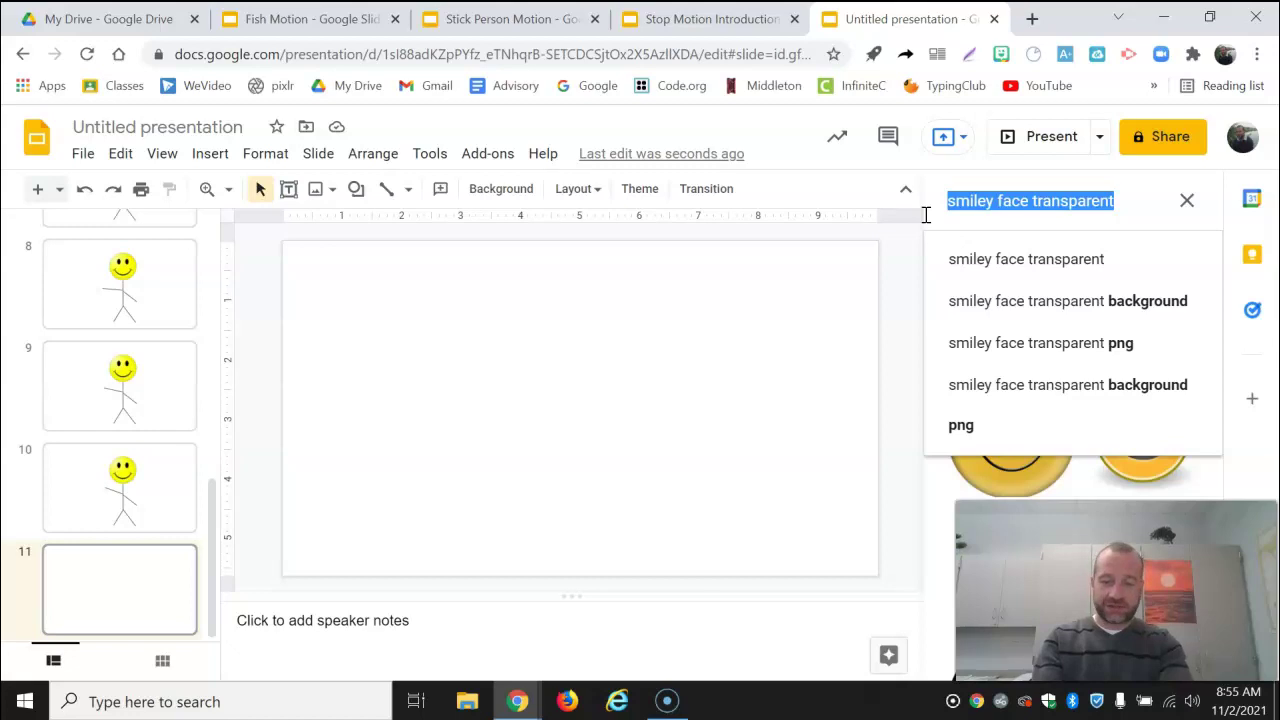
pyautogui.write('cartoon water')
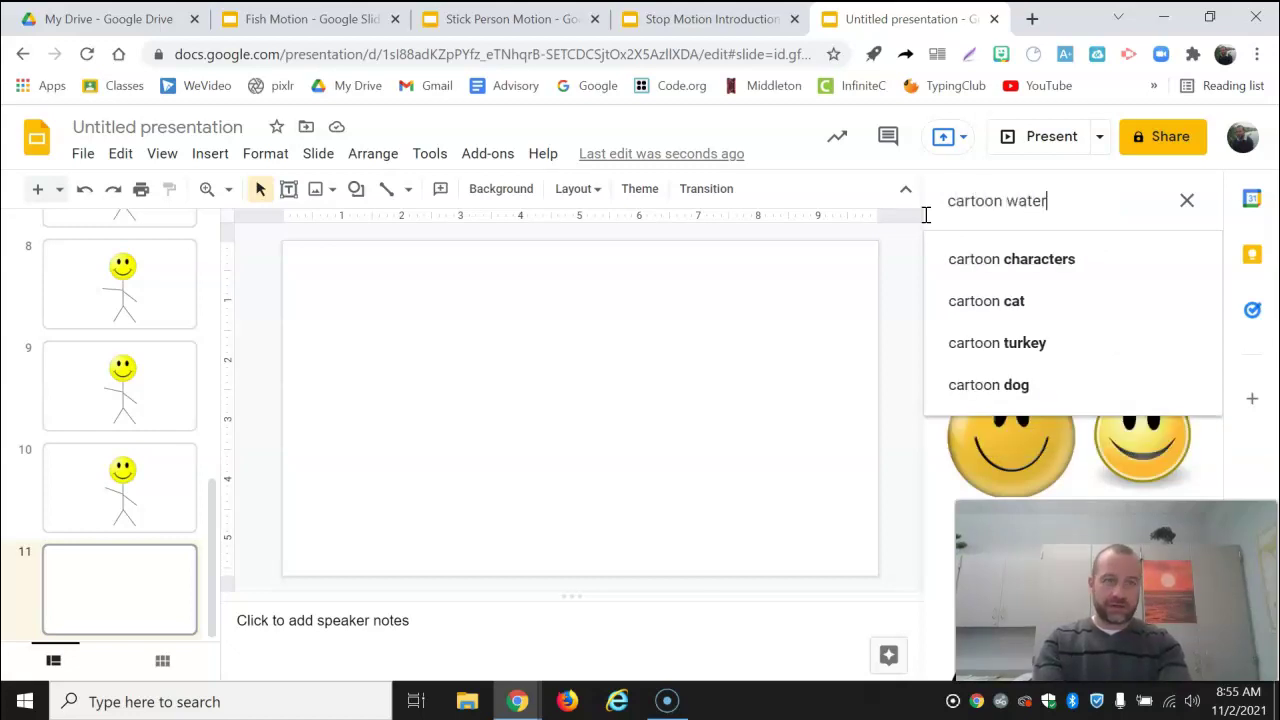
pyautogui.write(' sc')
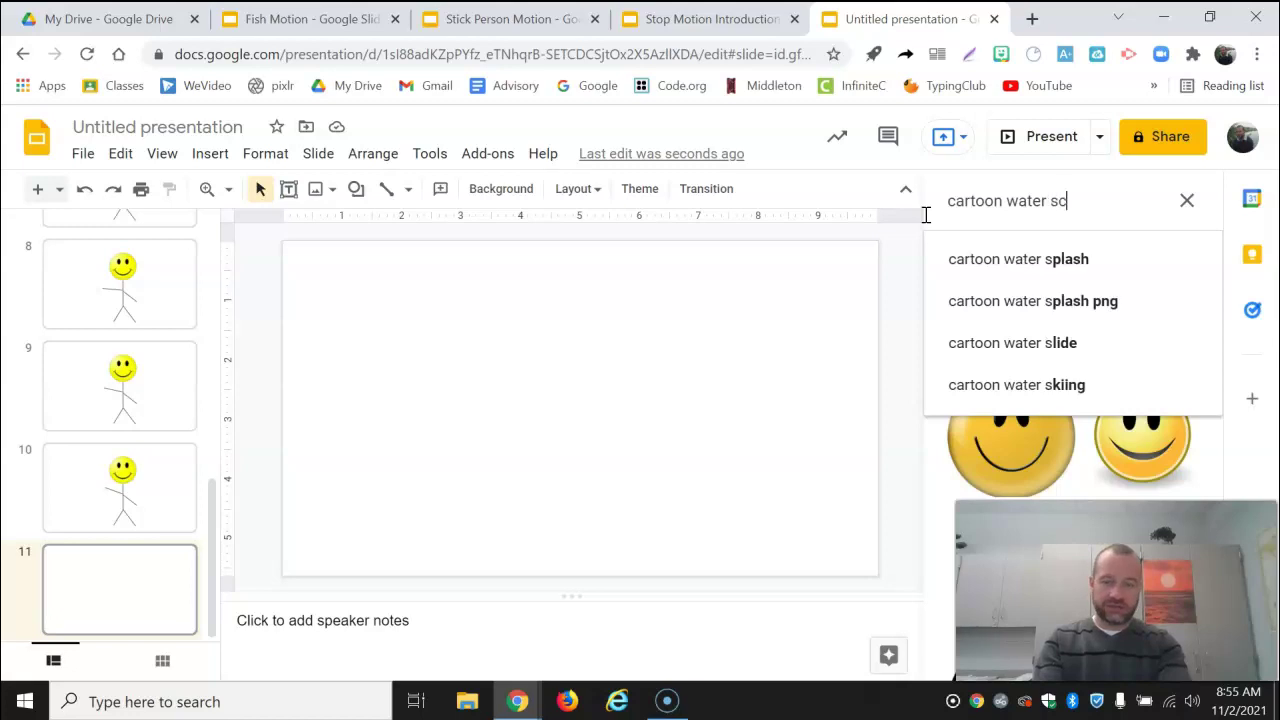
pyautogui.write('ene')
pyautogui.press('Return')
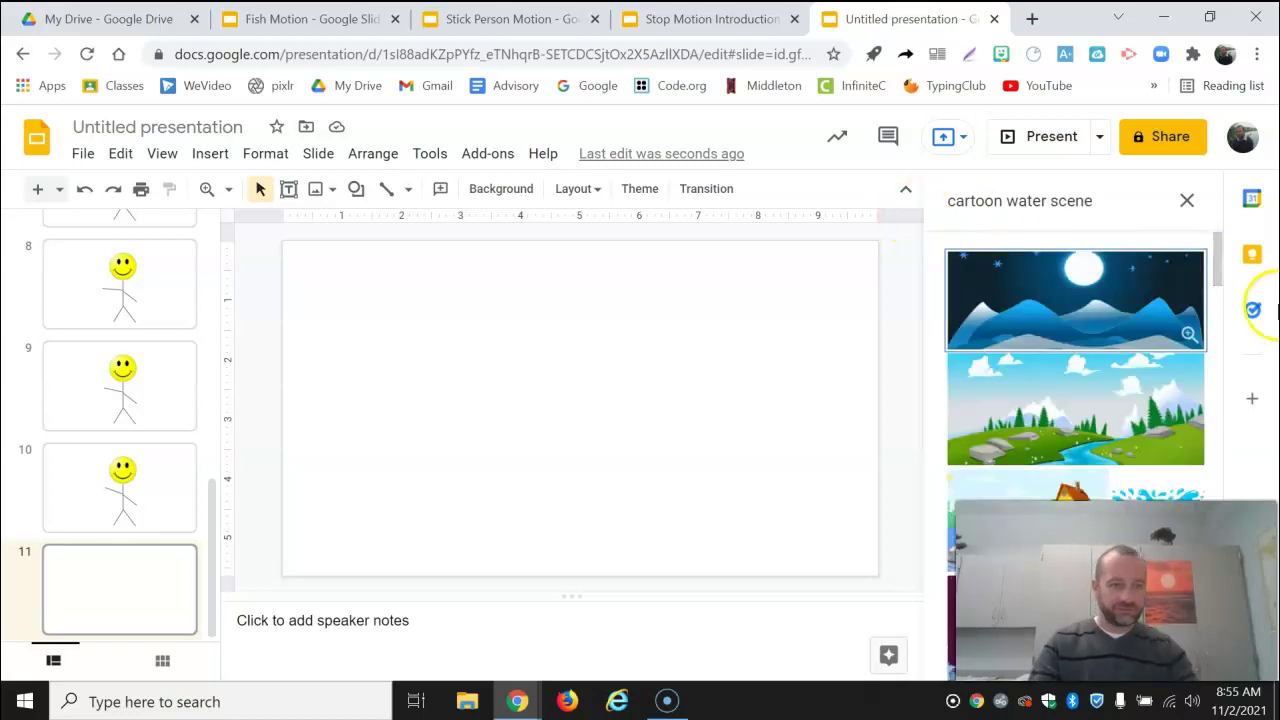
# Browse the image results and insert the sunny cartoon landscape with mountains, fir trees and a river on slide 11
pyautogui.scroll(-8, 1088, 360)
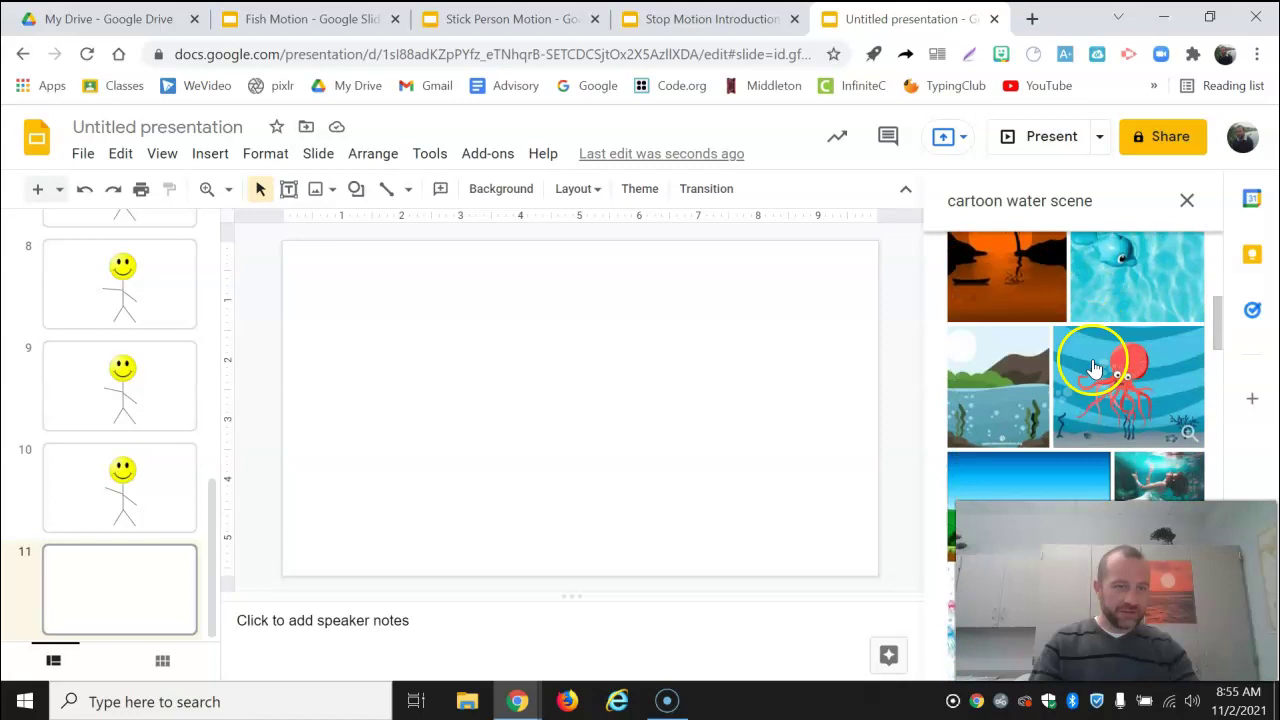
pyautogui.scroll(-5, 1093, 368)
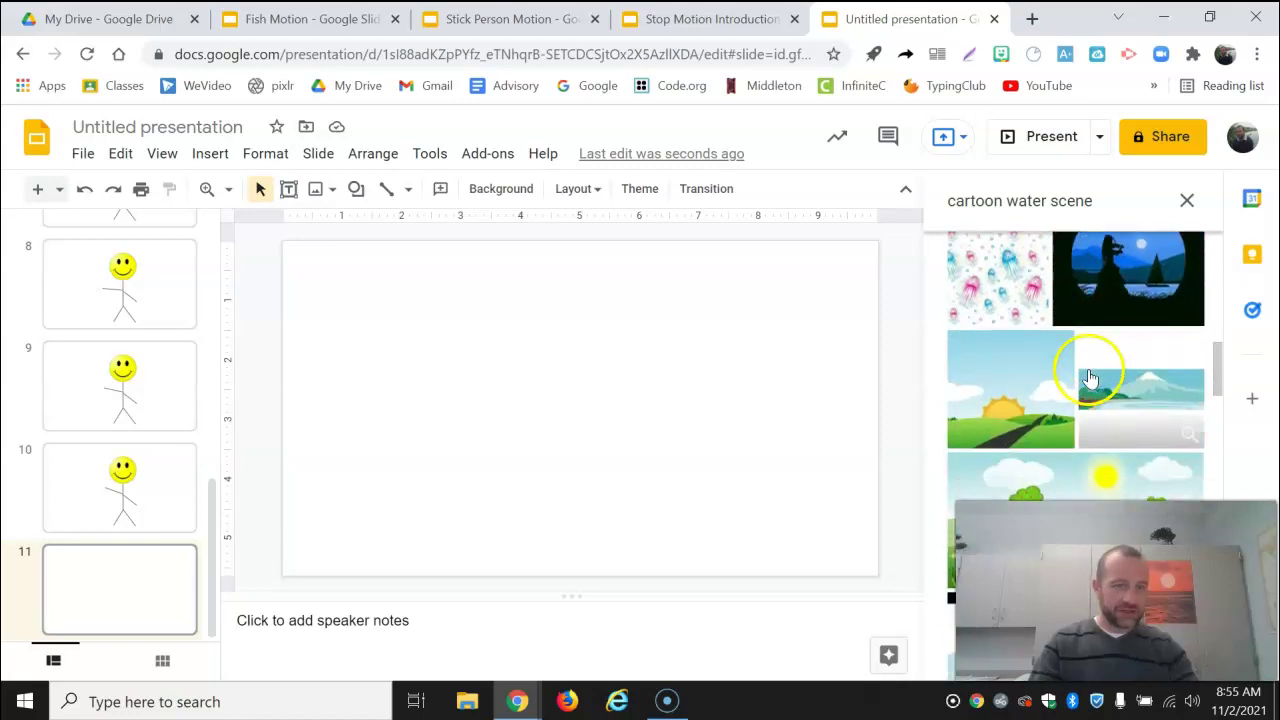
pyautogui.scroll(-1, 1092, 375)
pyautogui.scroll(4, 1035, 355)
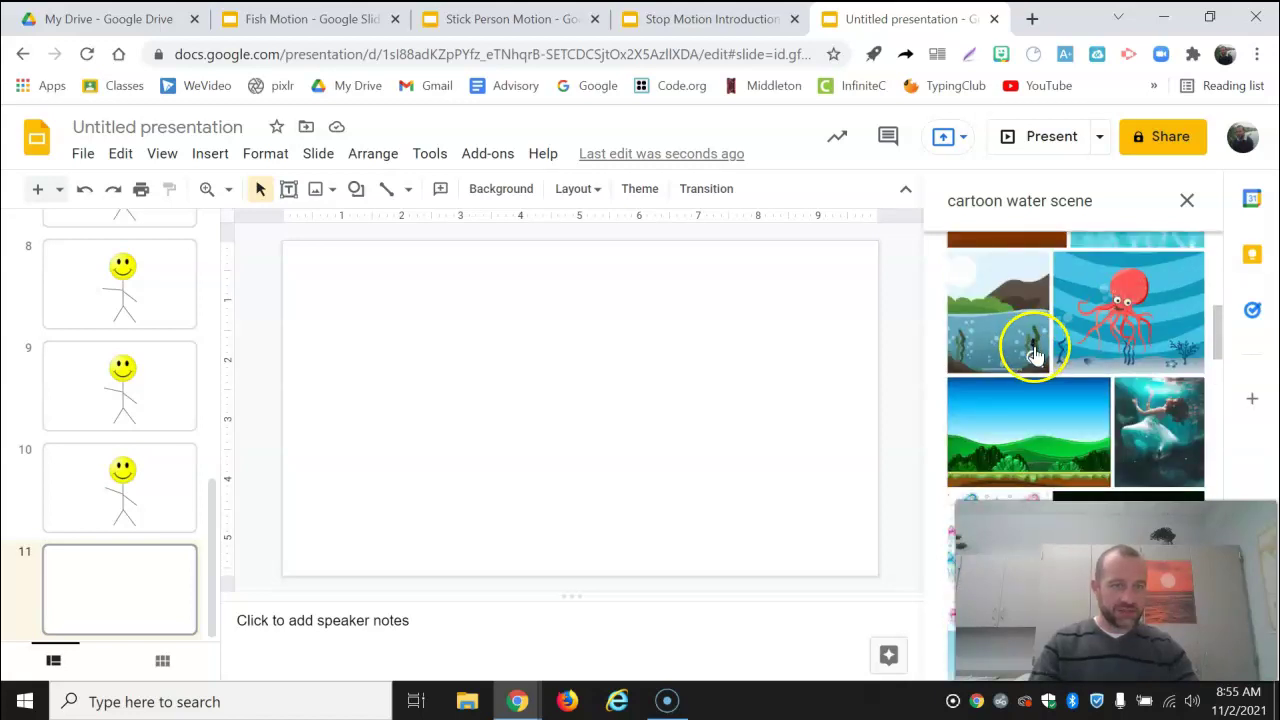
pyautogui.scroll(10, 1038, 360)
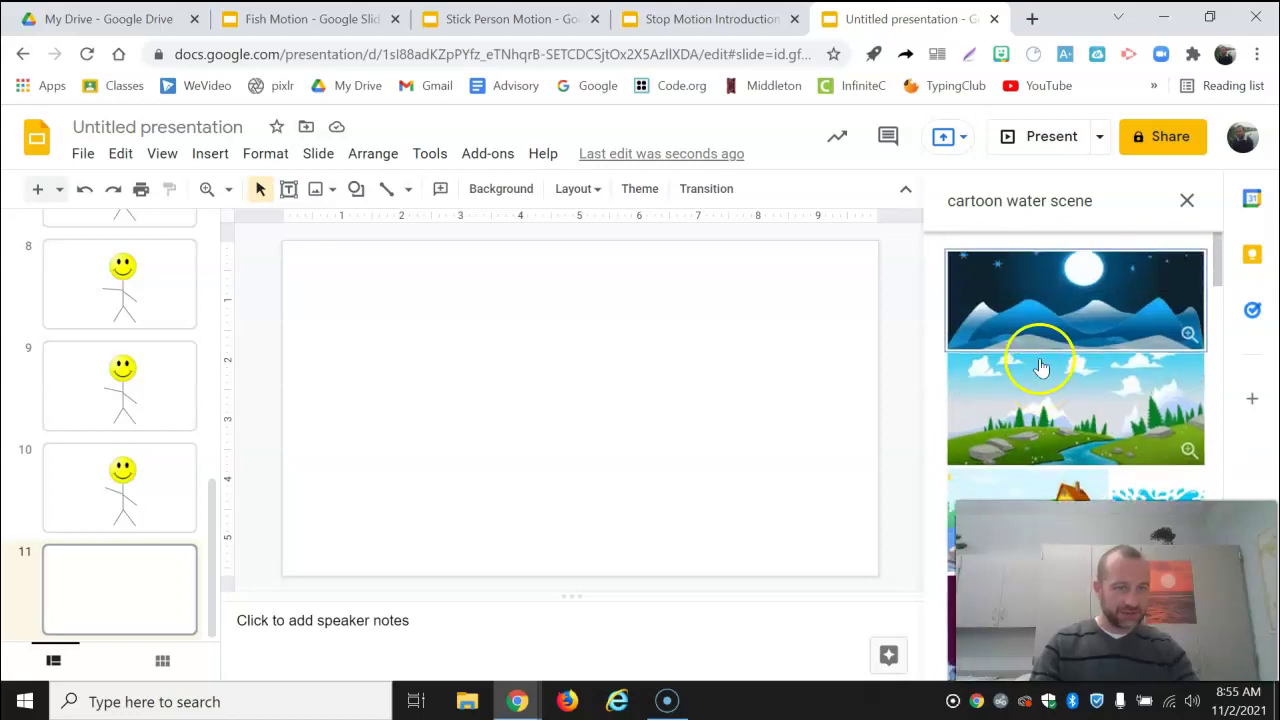
pyautogui.click(1068, 430)
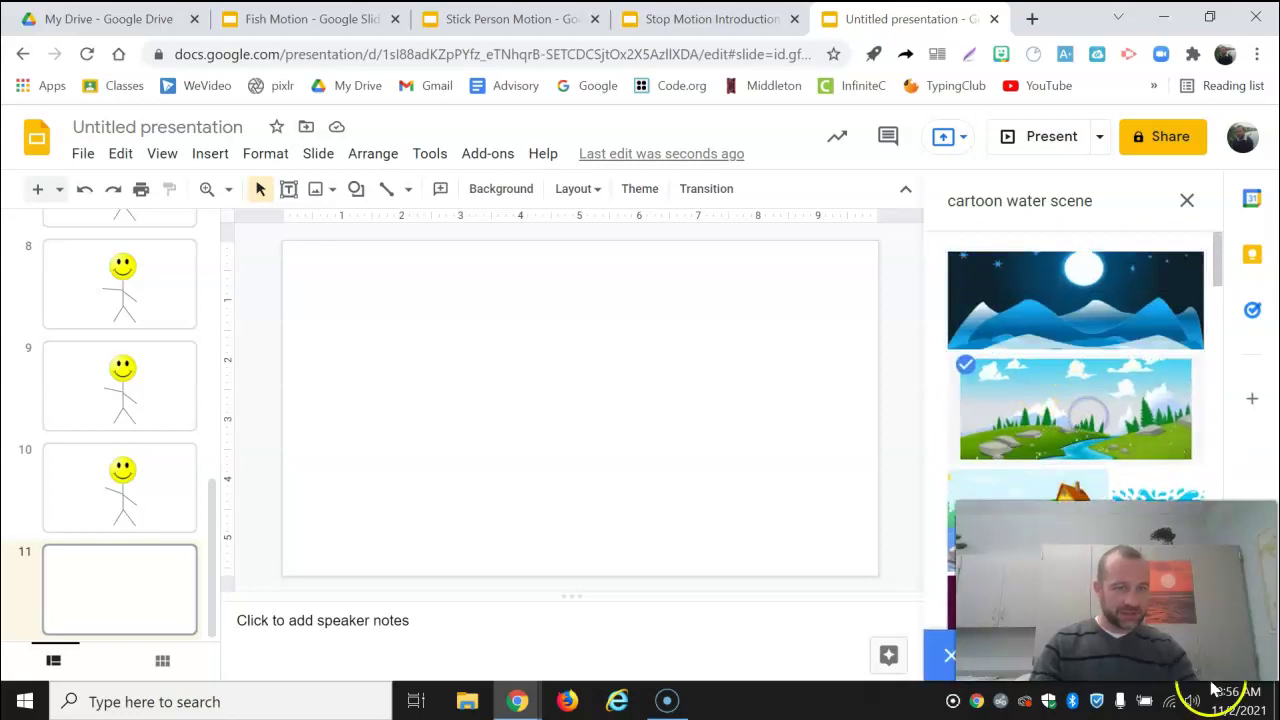
pyautogui.click(1188, 660)
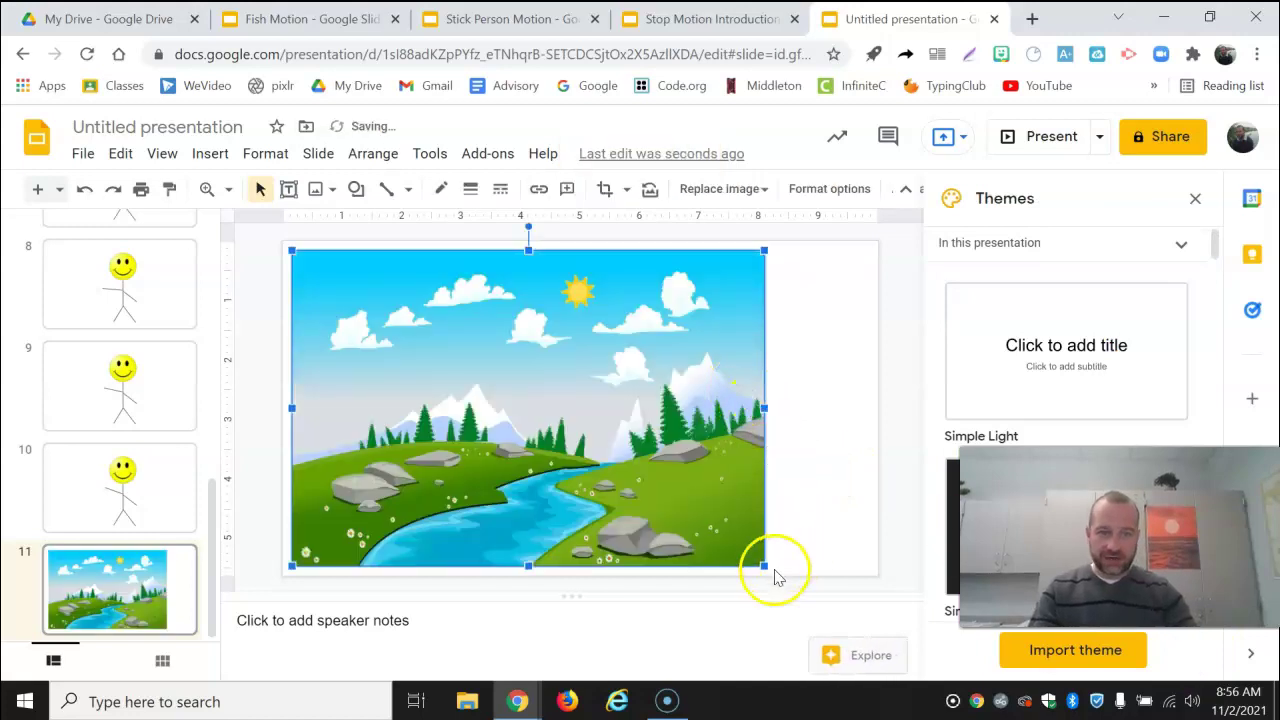
# Stretch the landscape picture to cover the whole of slide 11 as a background
pyautogui.moveTo(765, 408); pyautogui.dragTo(877, 397)
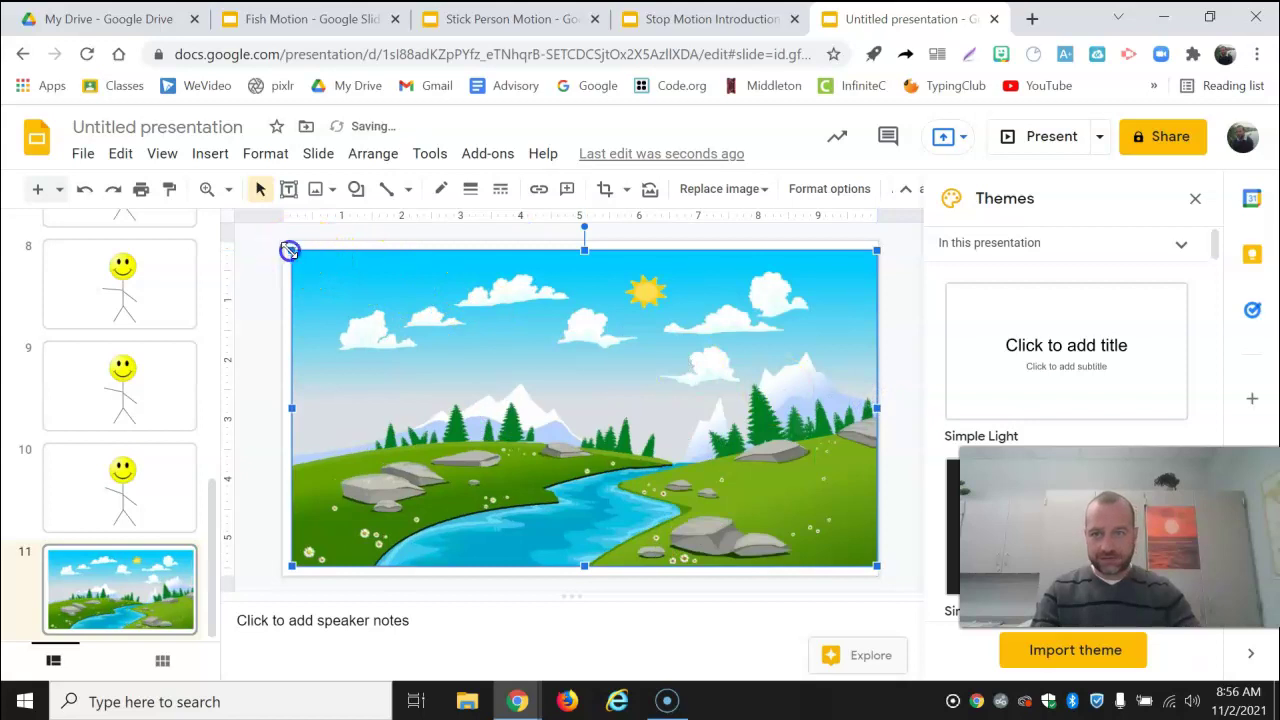
pyautogui.moveTo(289, 250); pyautogui.dragTo(273, 240)
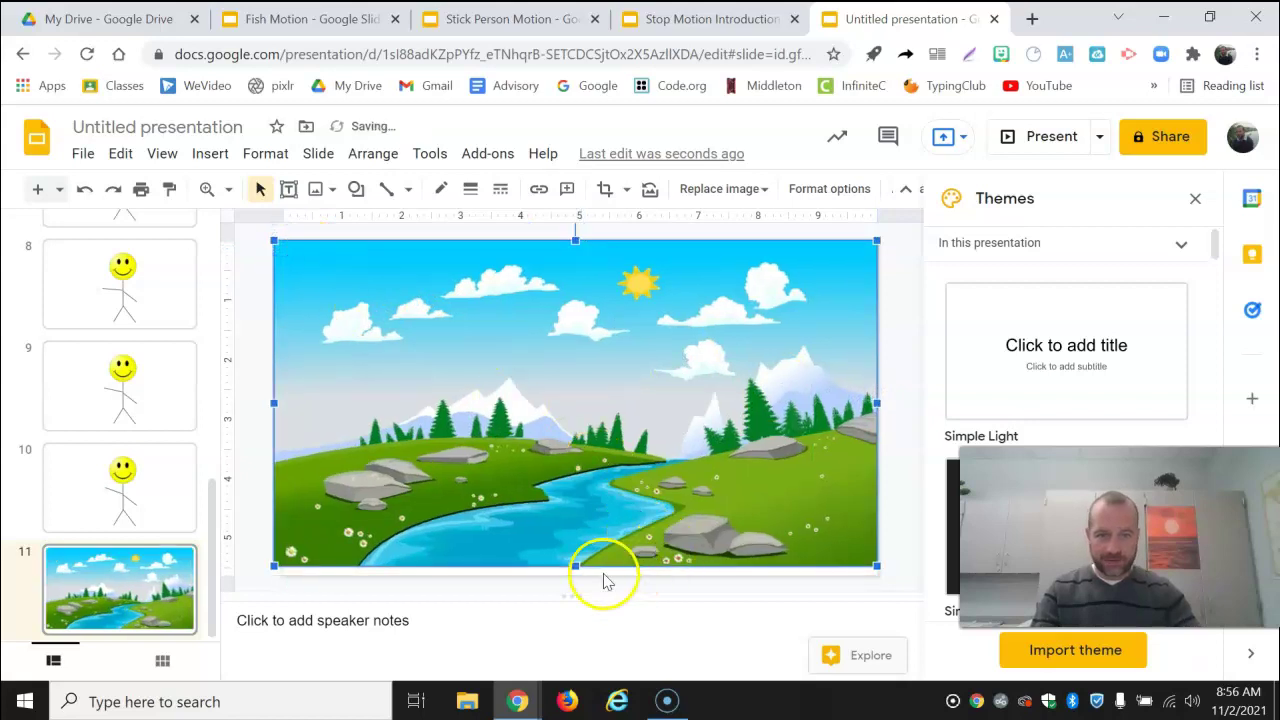
pyautogui.moveTo(574, 563); pyautogui.dragTo(576, 575)
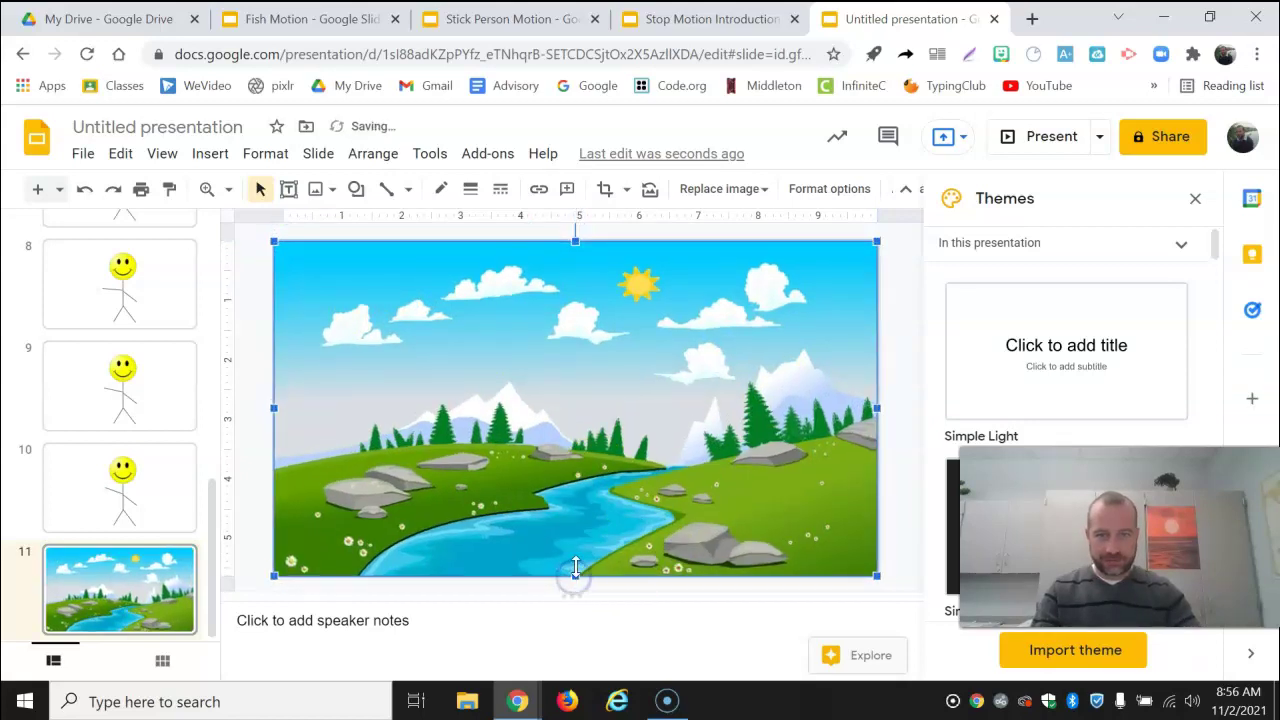
pyautogui.click(262, 307)
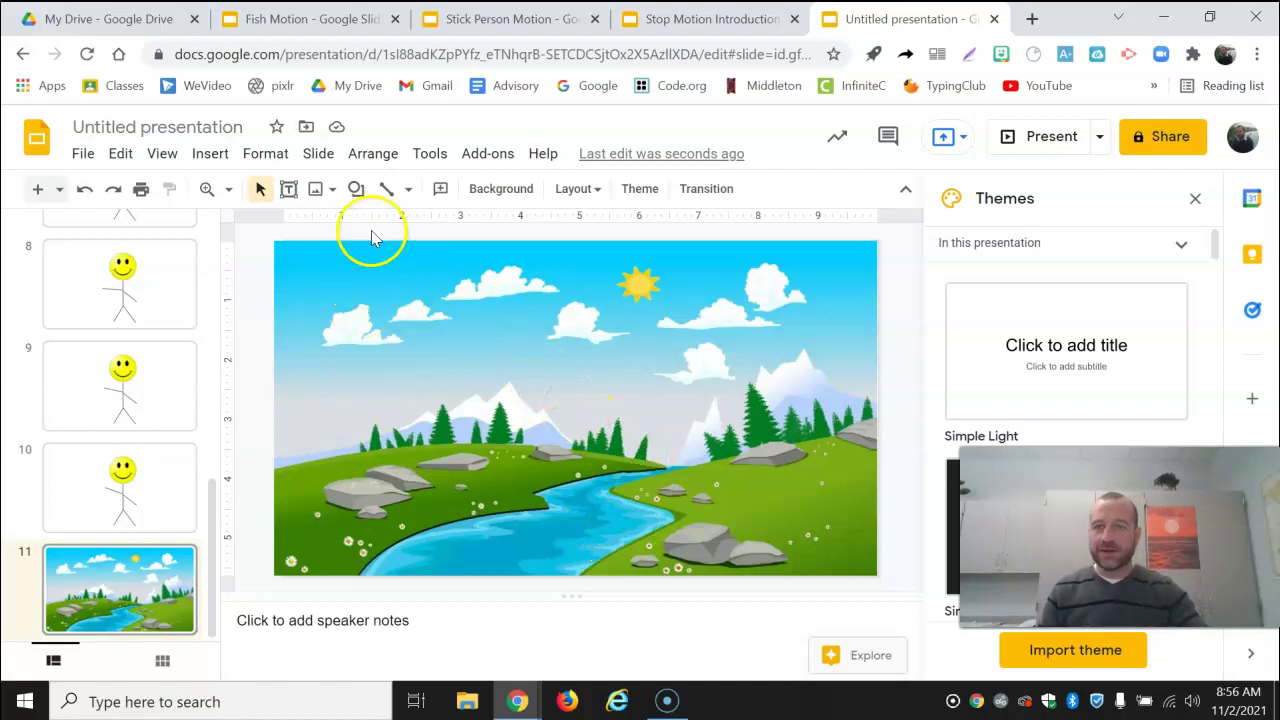
# Search the web for "fish transparent" images
pyautogui.click(318, 188)
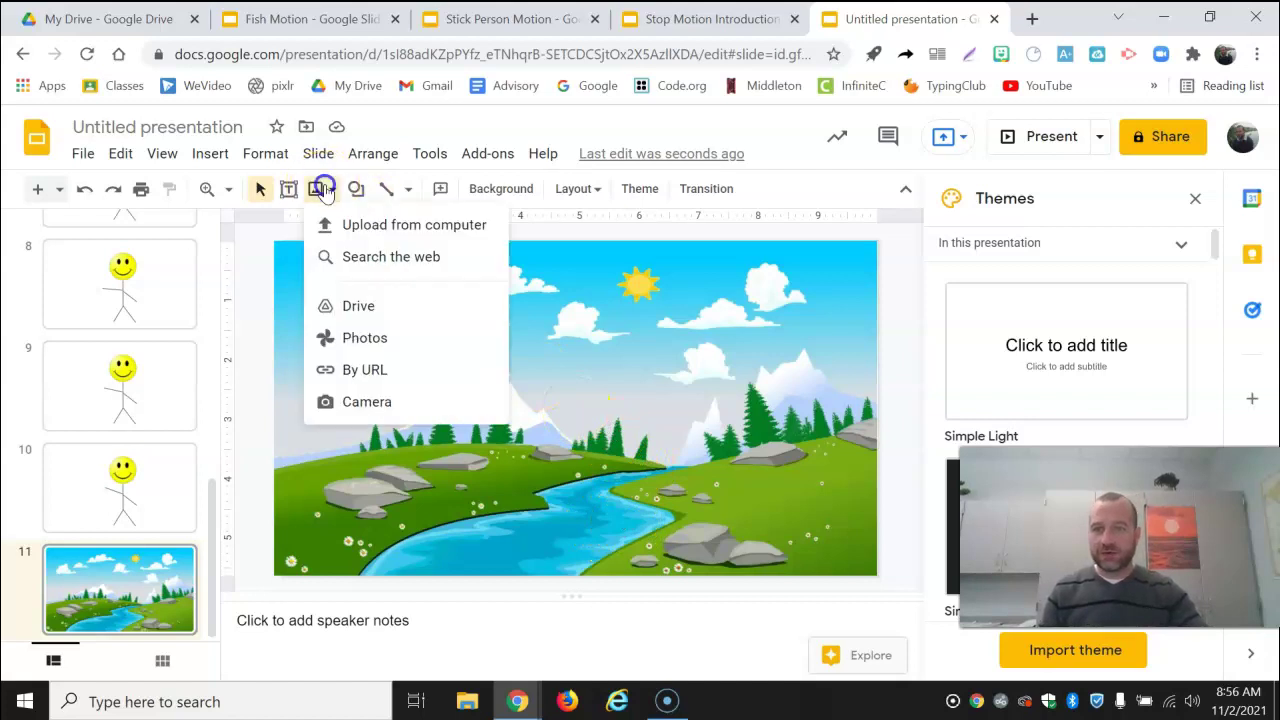
pyautogui.click(391, 253)
pyautogui.click(1097, 200)
pyautogui.moveTo(1097, 200); pyautogui.dragTo(1003, 212)
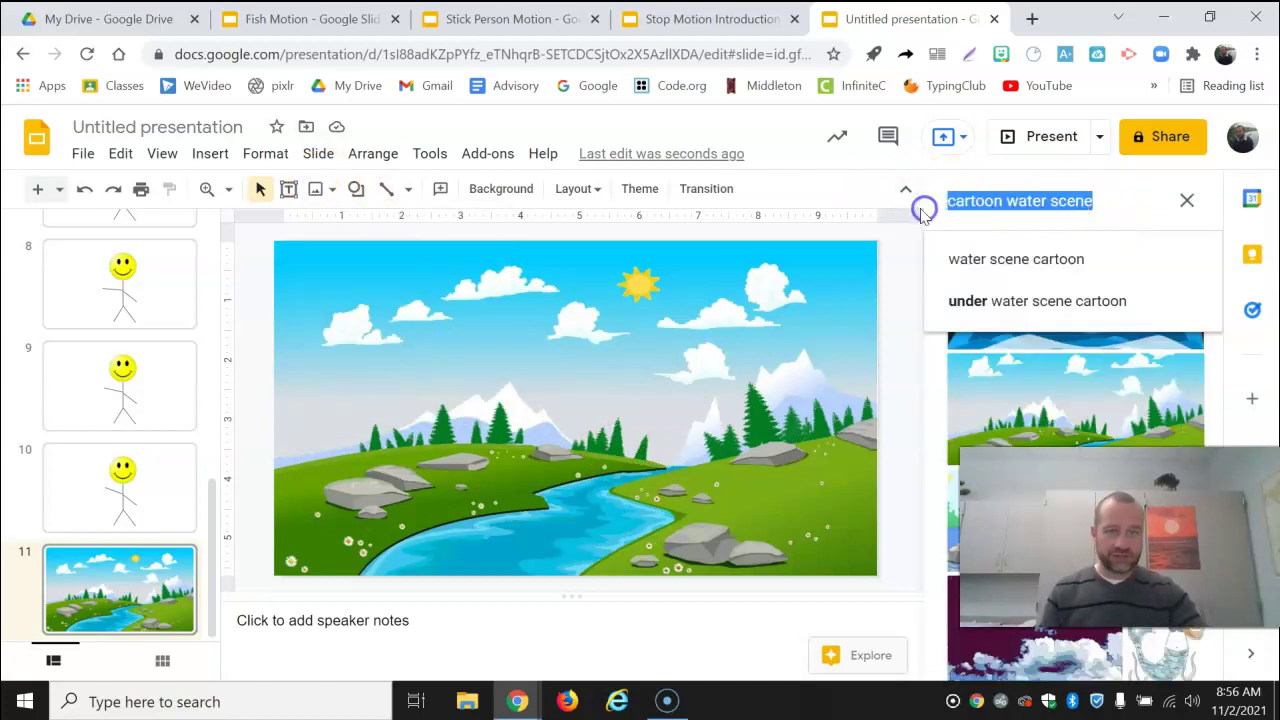
pyautogui.write('fish')
pyautogui.press('Return')
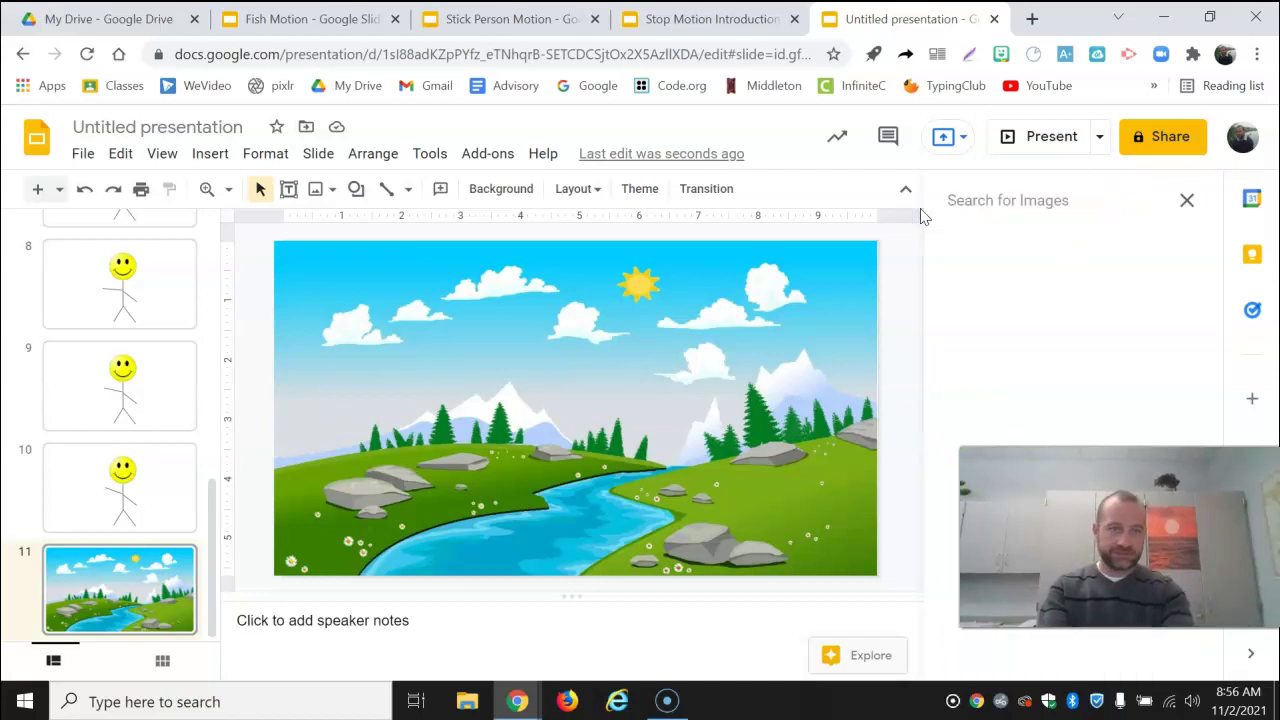
pyautogui.click(1013, 208)
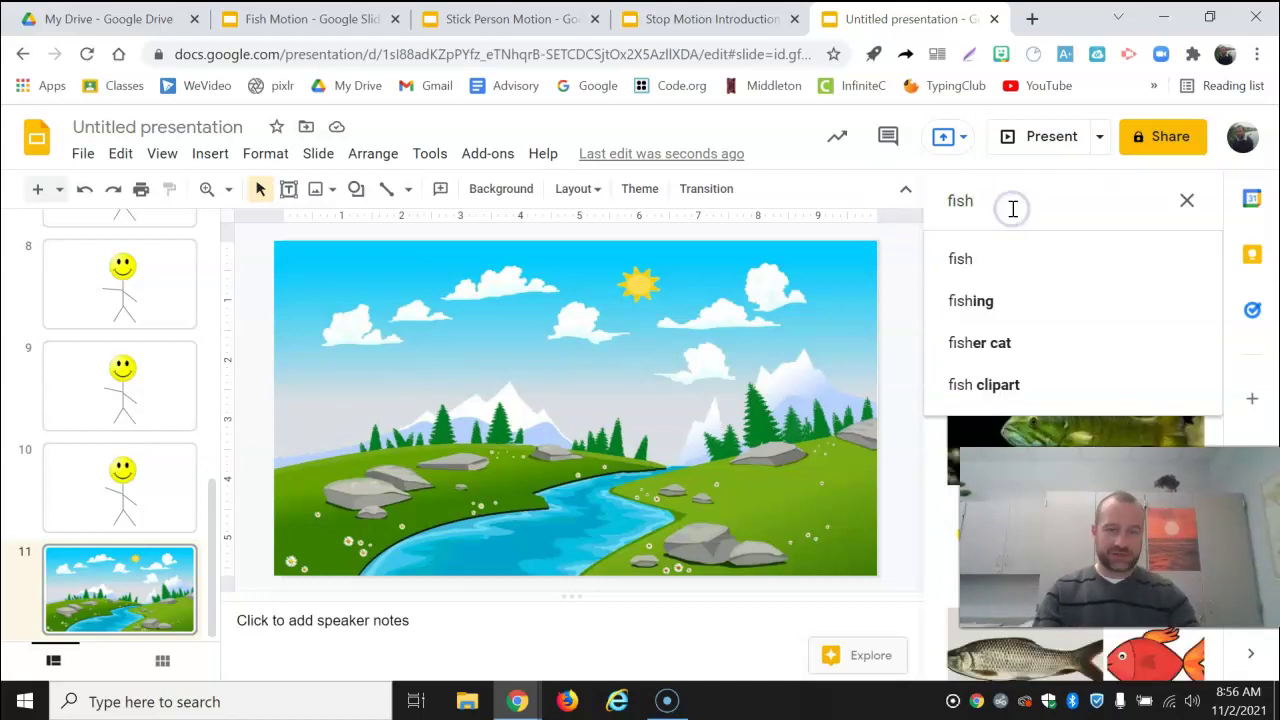
pyautogui.write('transpa')
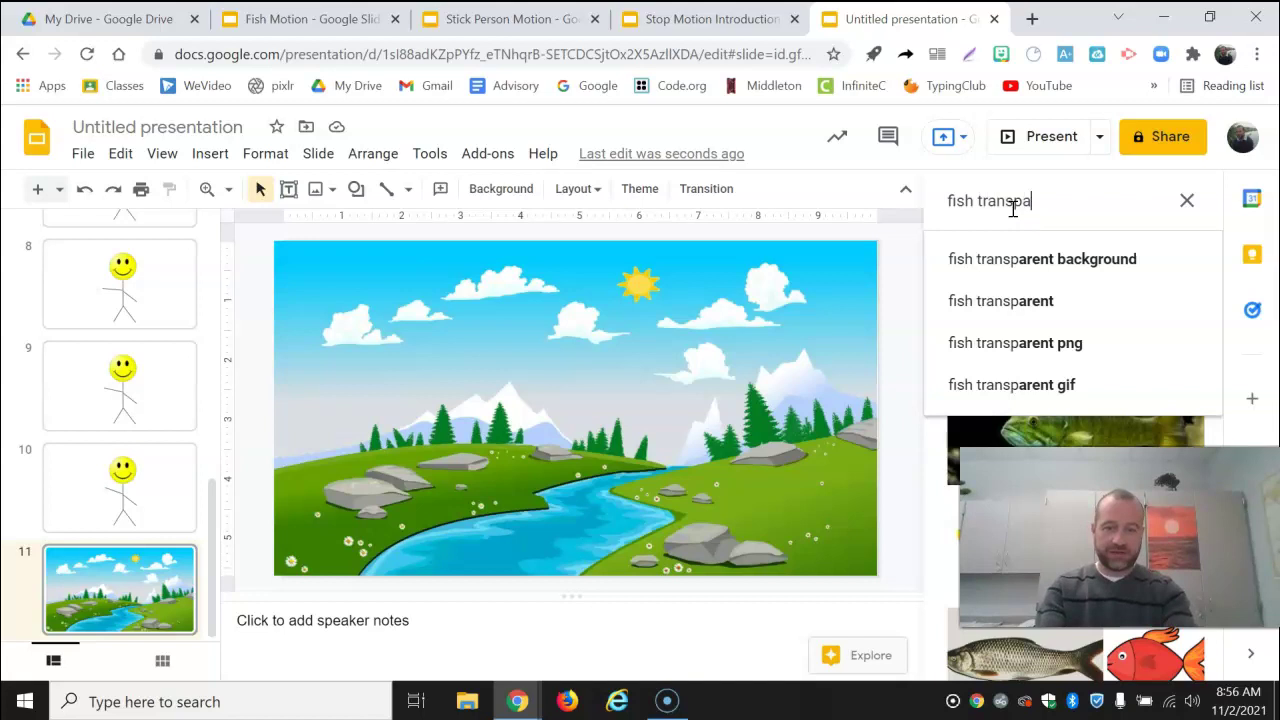
pyautogui.click(1010, 300)
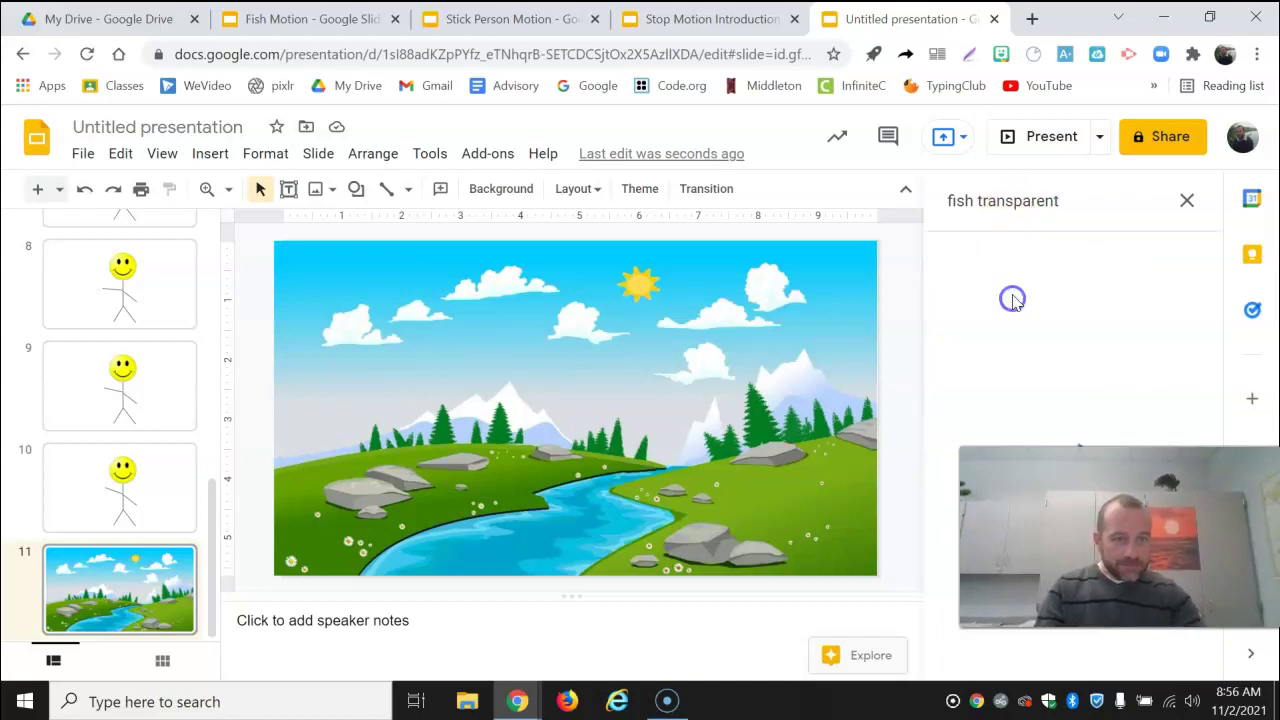
# Browse the fish results and insert the orange and white clownfish picture on slide 11
pyautogui.scroll(-10, 1165, 357)
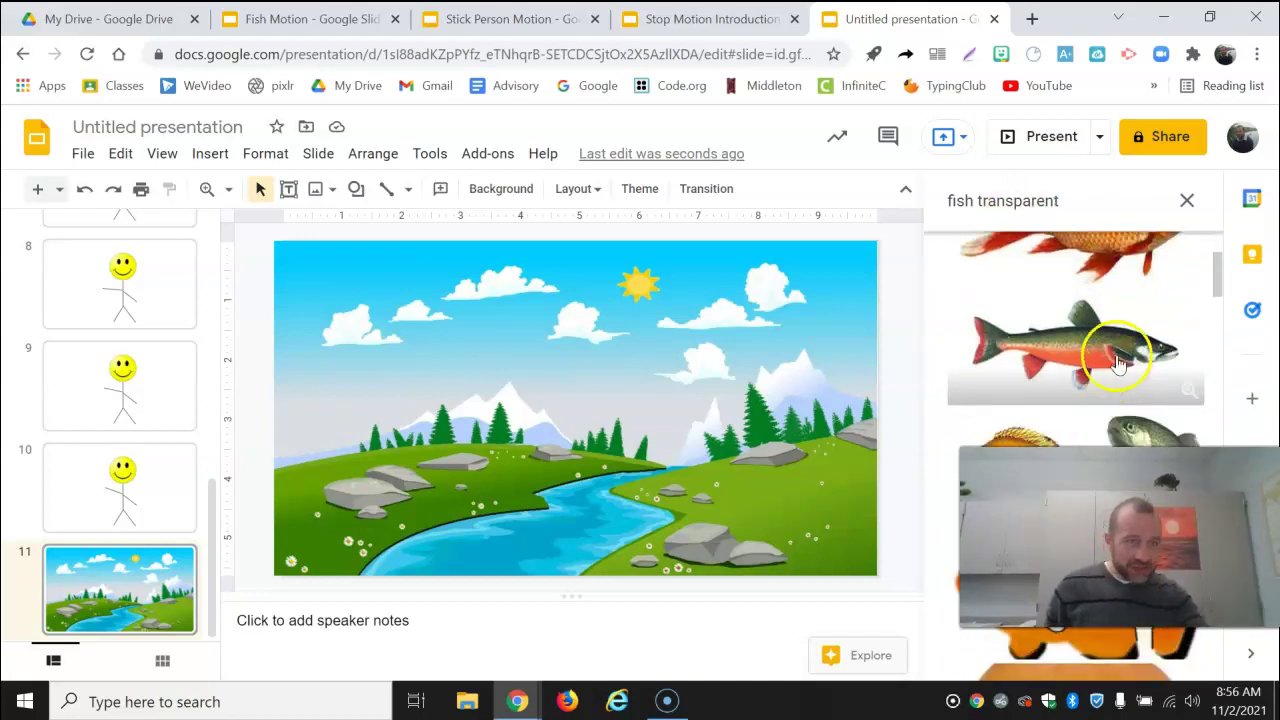
pyautogui.scroll(4, 1115, 350)
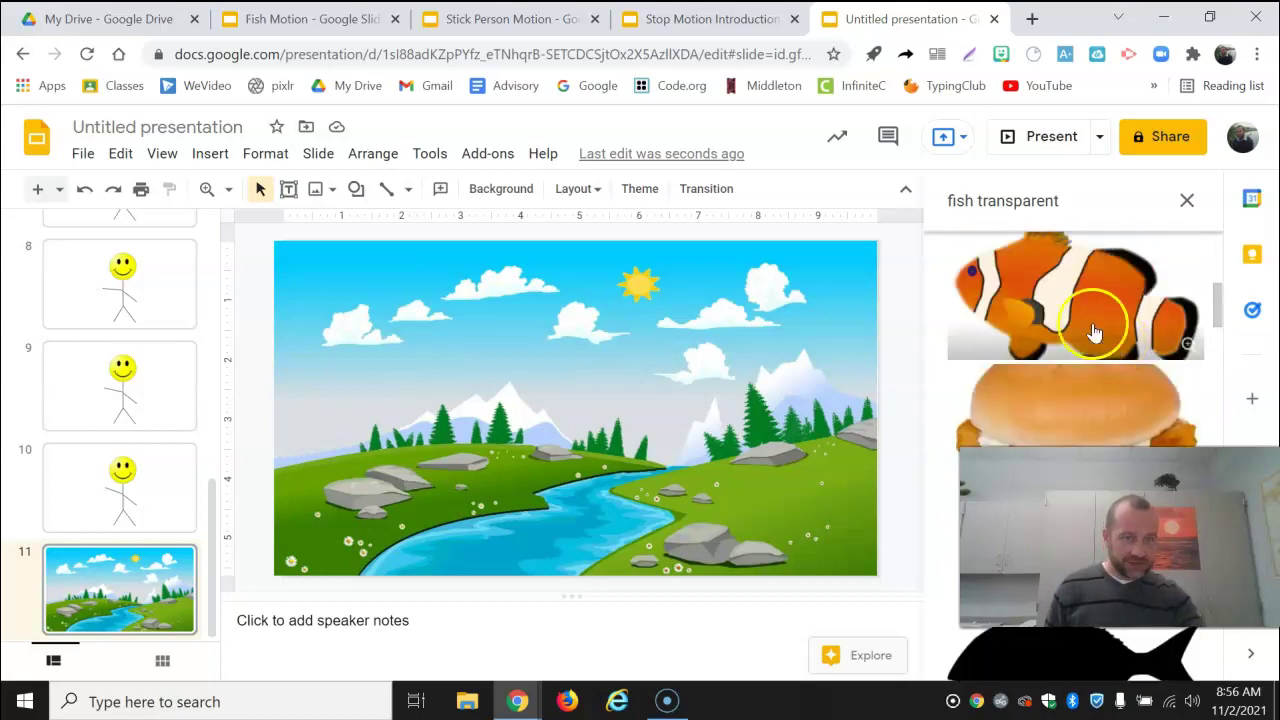
pyautogui.click(1070, 315)
pyautogui.click(1218, 657)
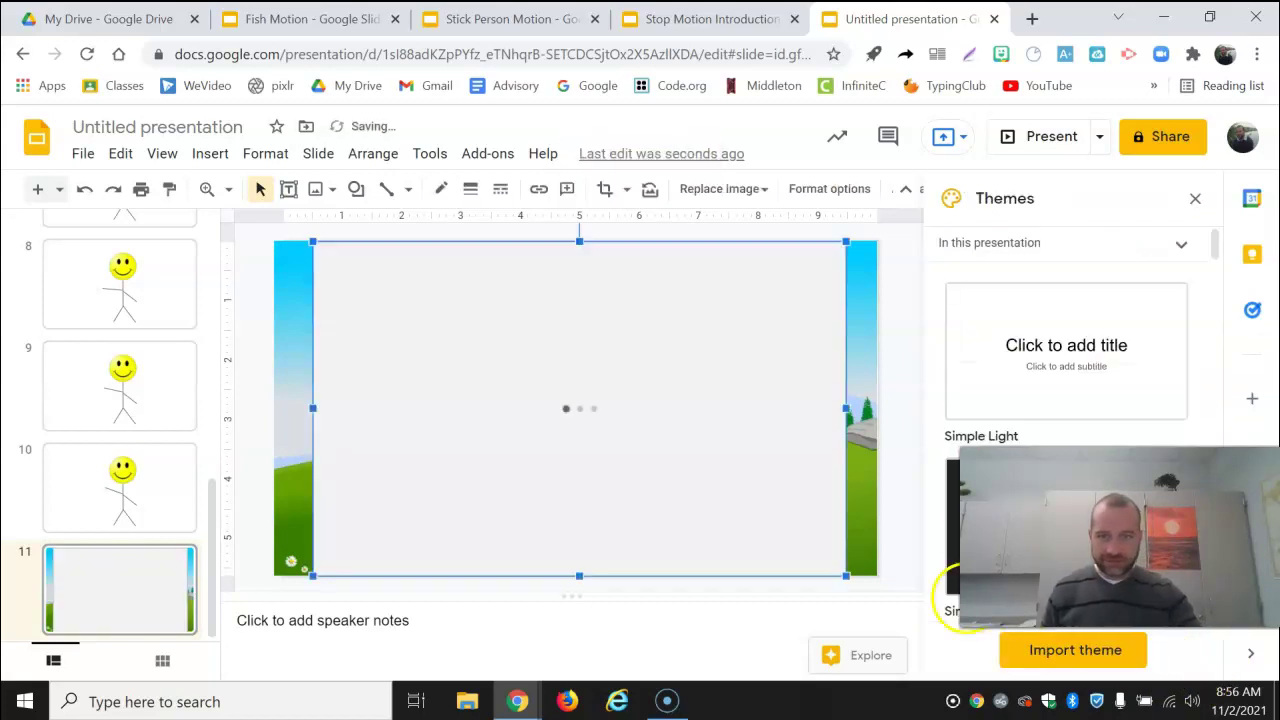
# Shrink the clownfish to a small size and place it in the river near the slide's lower edge
pyautogui.moveTo(845, 573); pyautogui.dragTo(563, 396)
pyautogui.moveTo(401, 290); pyautogui.dragTo(403, 295)
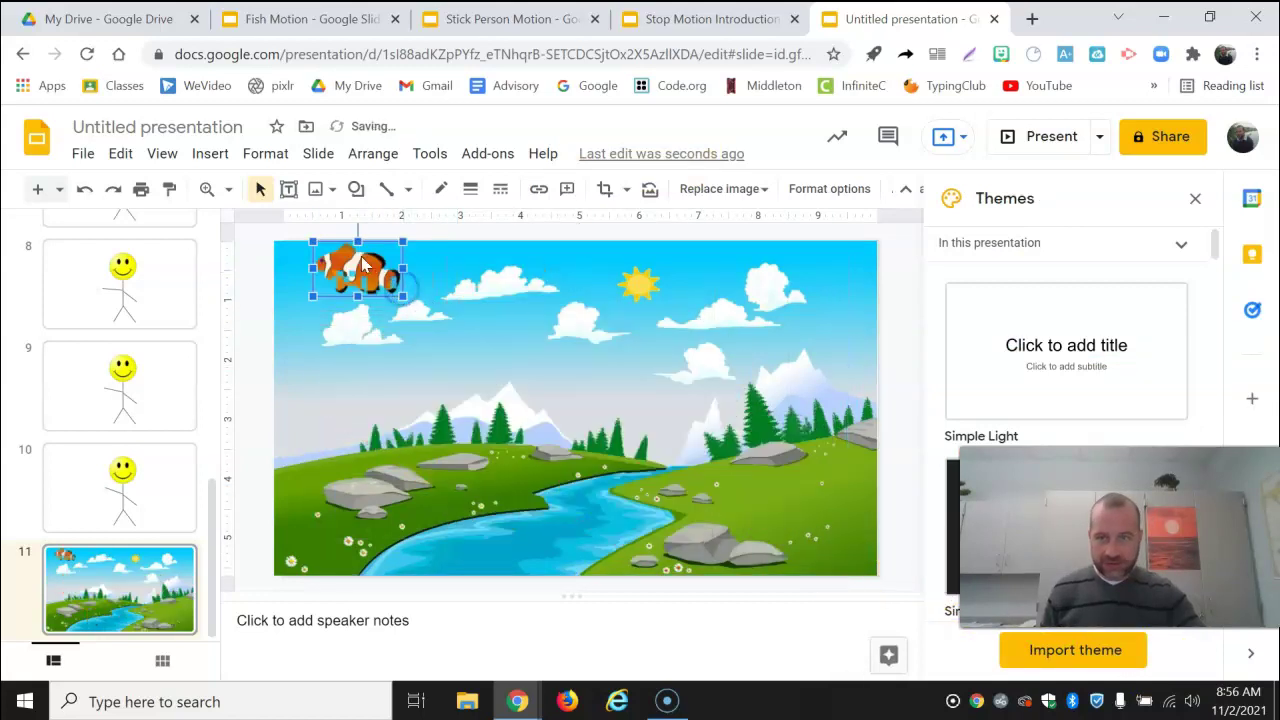
pyautogui.moveTo(466, 390); pyautogui.dragTo(550, 545)
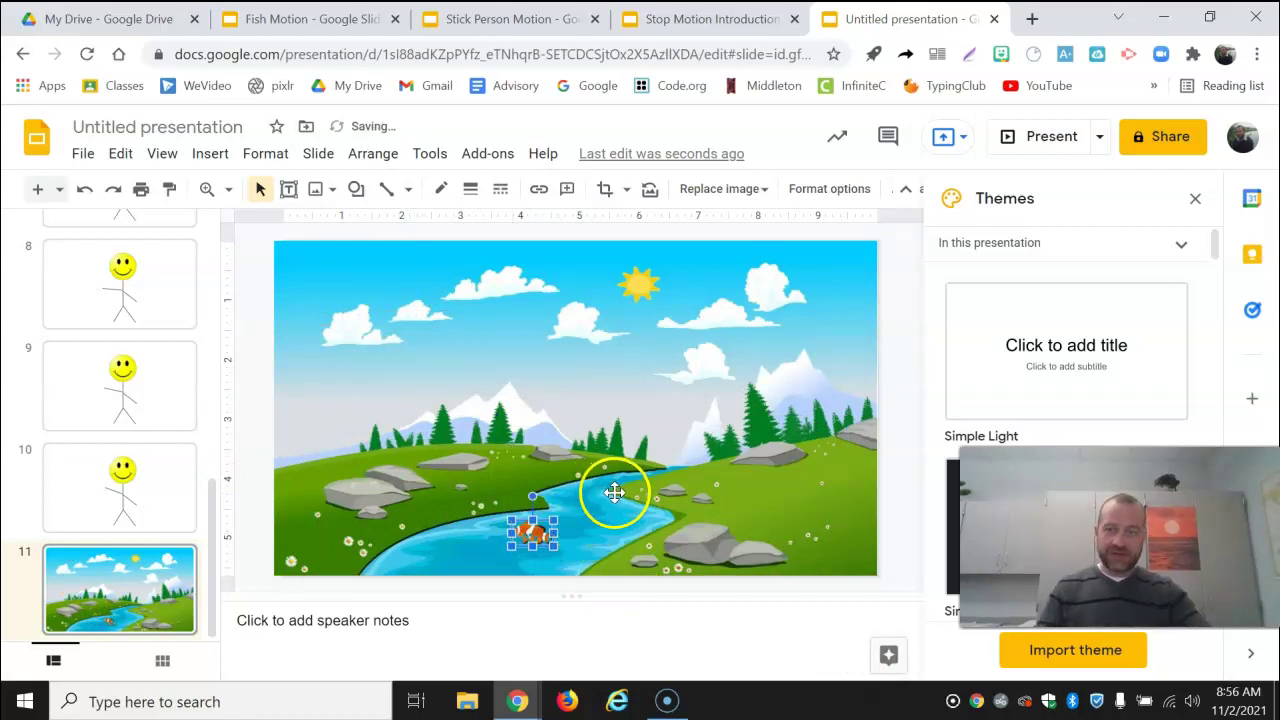
# Duplicate slide 11 and shift the clownfish slightly to the left in the river on the new slide 12
pyautogui.click(148, 590)
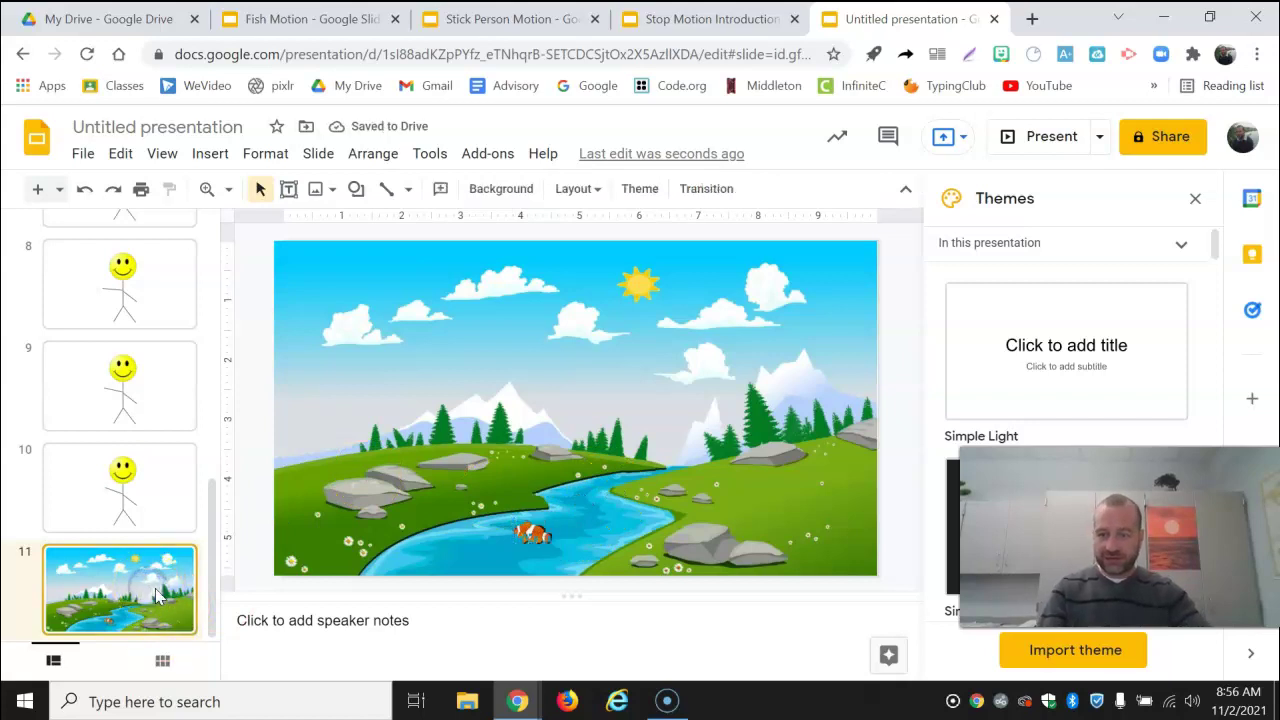
pyautogui.hotkey('ctrl', 'd')
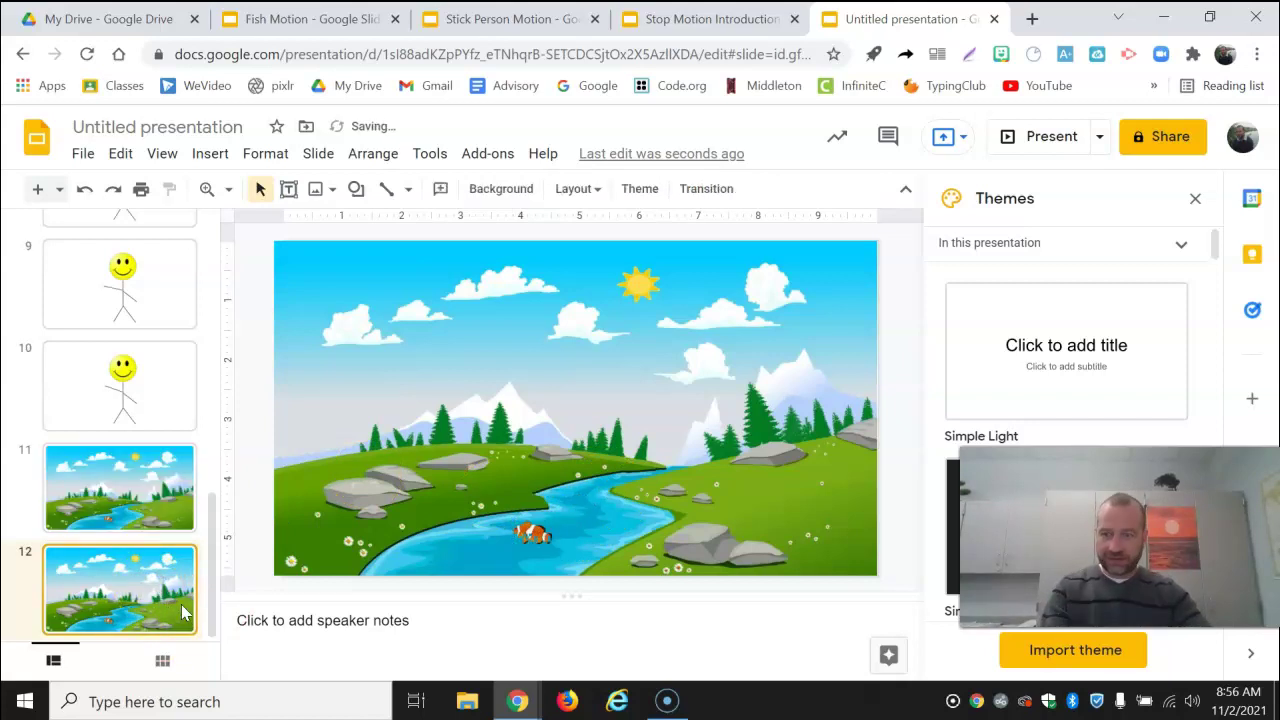
pyautogui.click(536, 535)
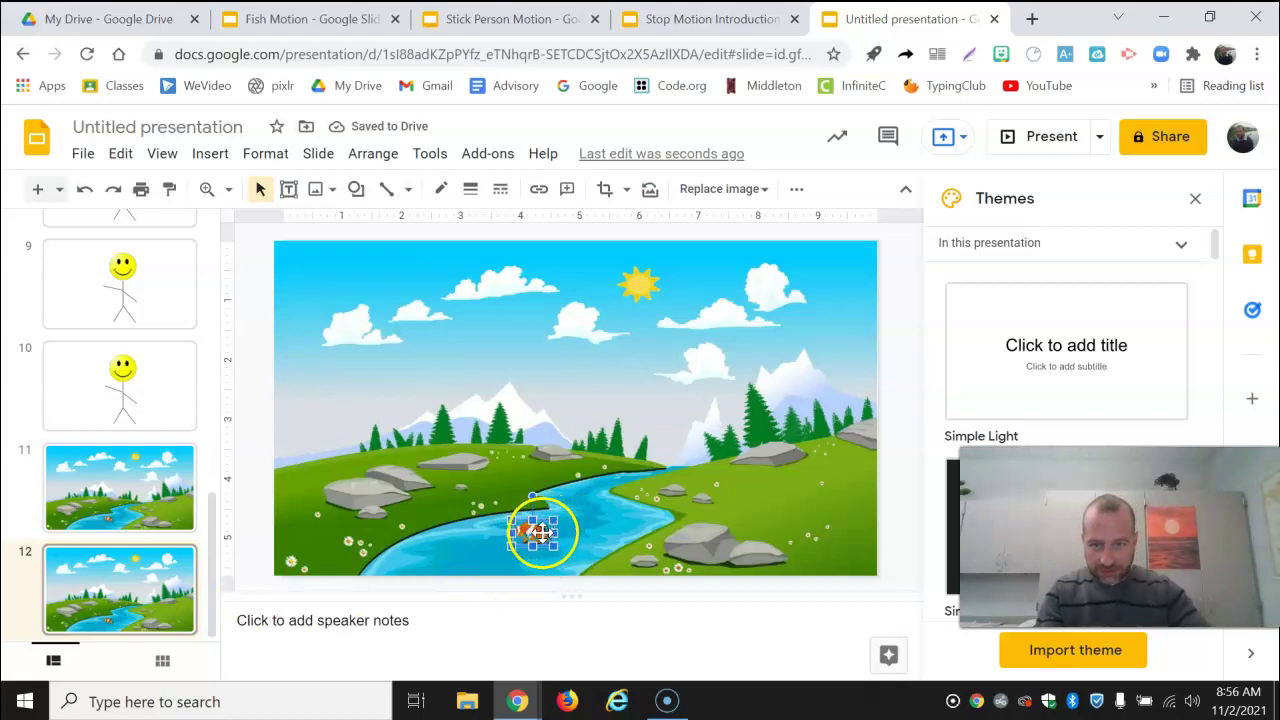
# Duplicate slide 12 and move the clownfish another small amount to the left on the new slide 13
pyautogui.click(163, 582)
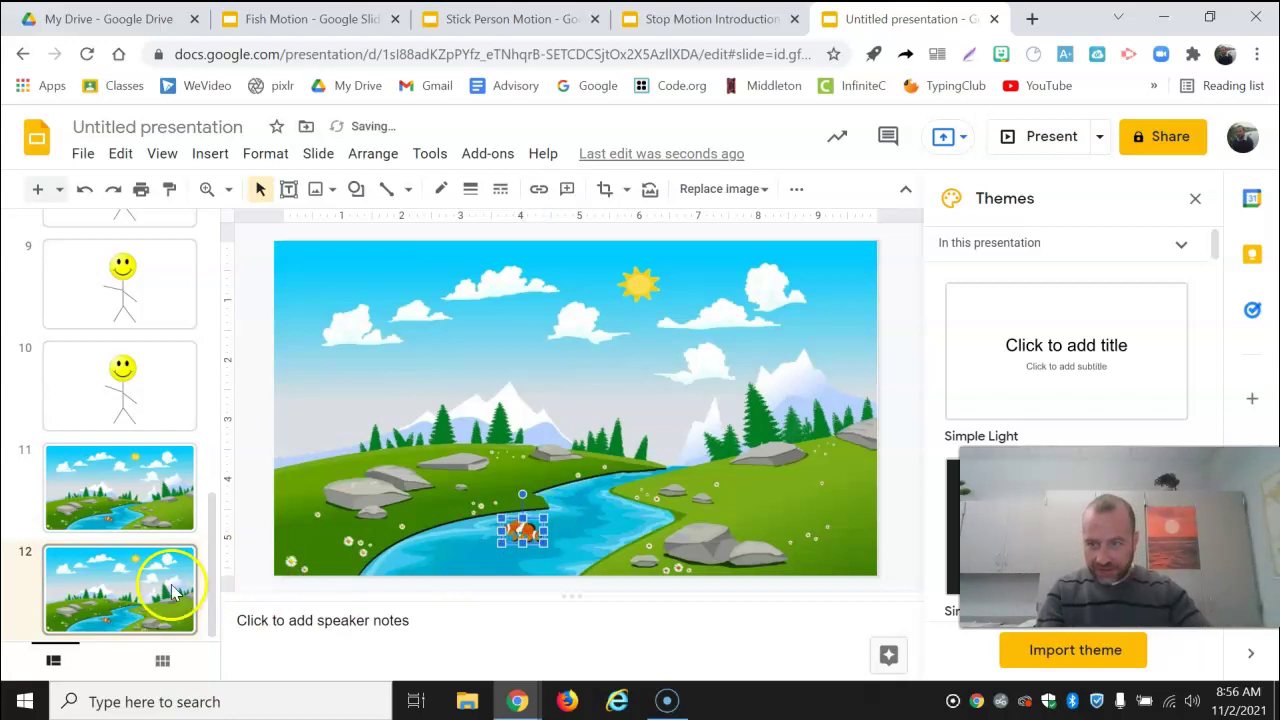
pyautogui.hotkey('ctrl', 'd')
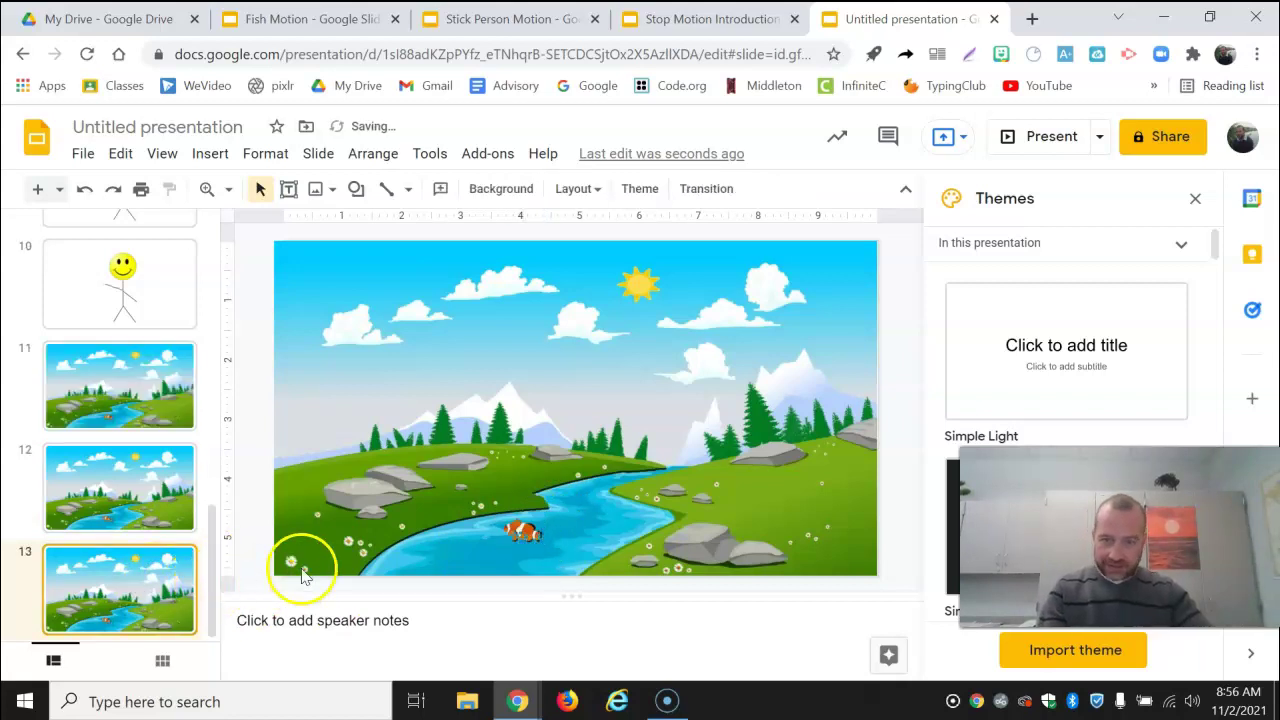
pyautogui.click(517, 530)
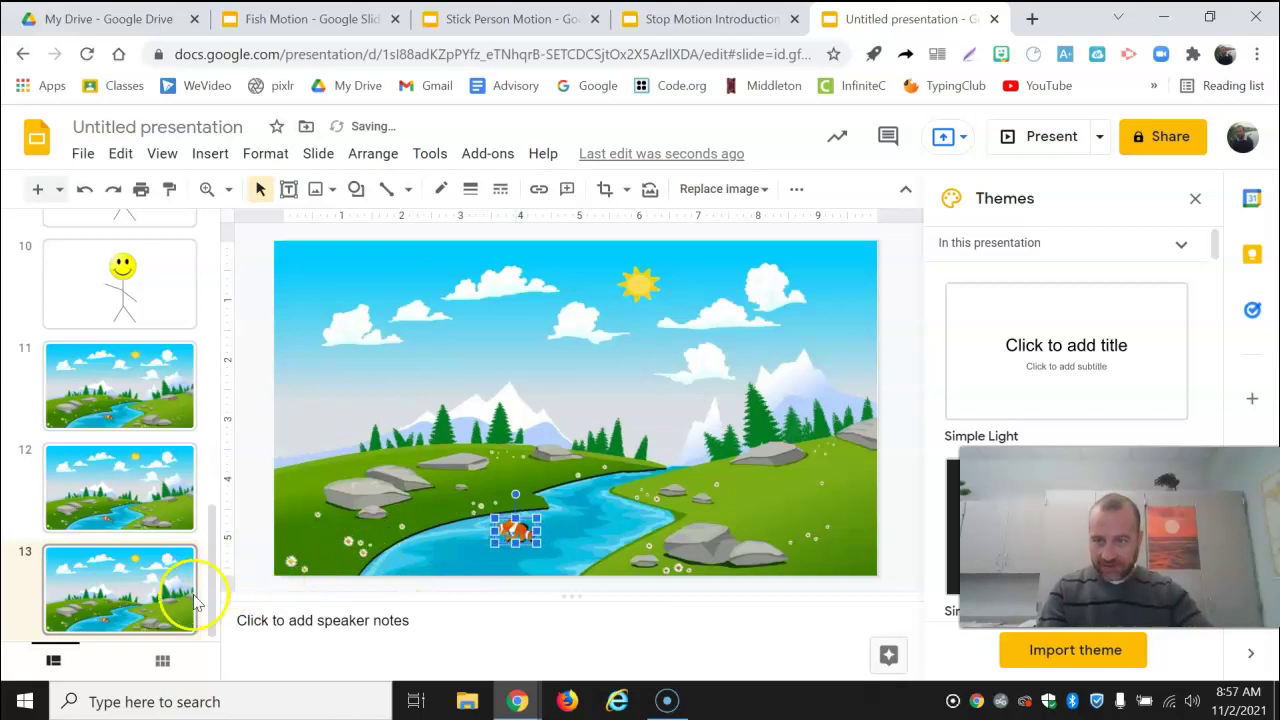
# Duplicate slide 13 and nudge the clownfish slightly down and to the left on the new slide 14
pyautogui.click(150, 597)
pyautogui.hotkey('ctrl', 'd')
pyautogui.click(512, 533)
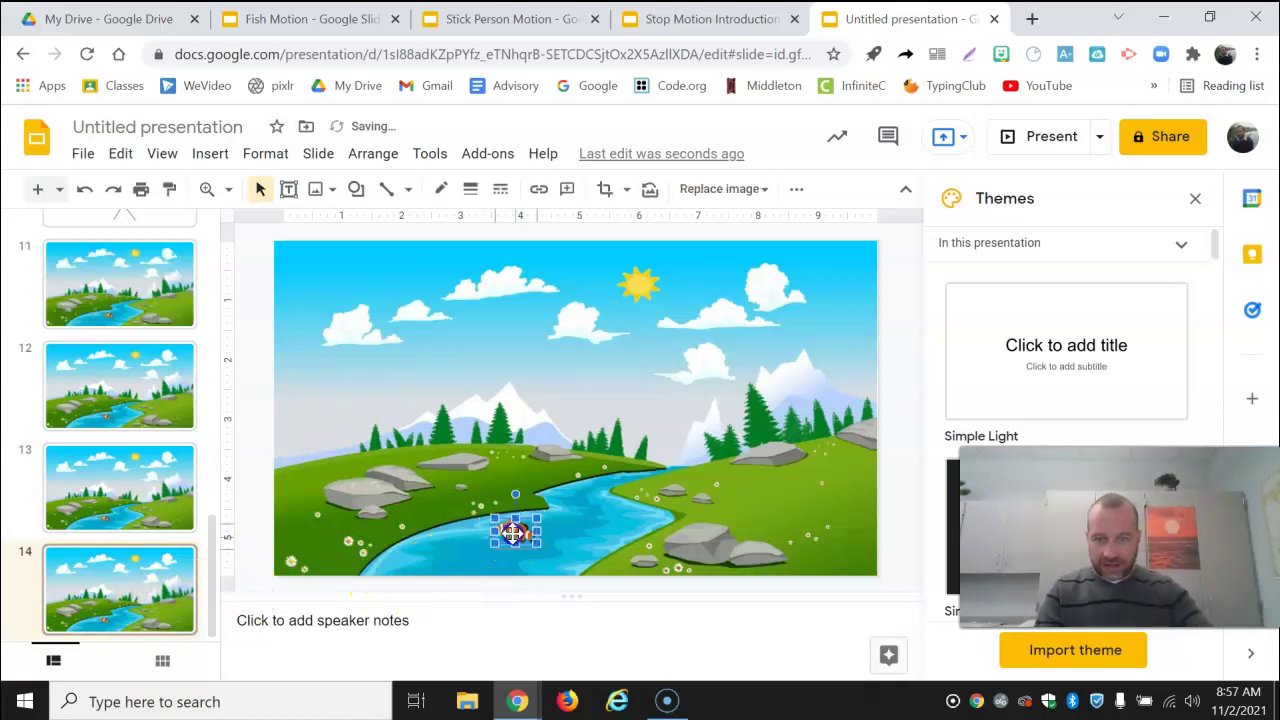
# Flip through slides 11 to 14 to preview the clownfish's swimming motion
pyautogui.click(128, 305)
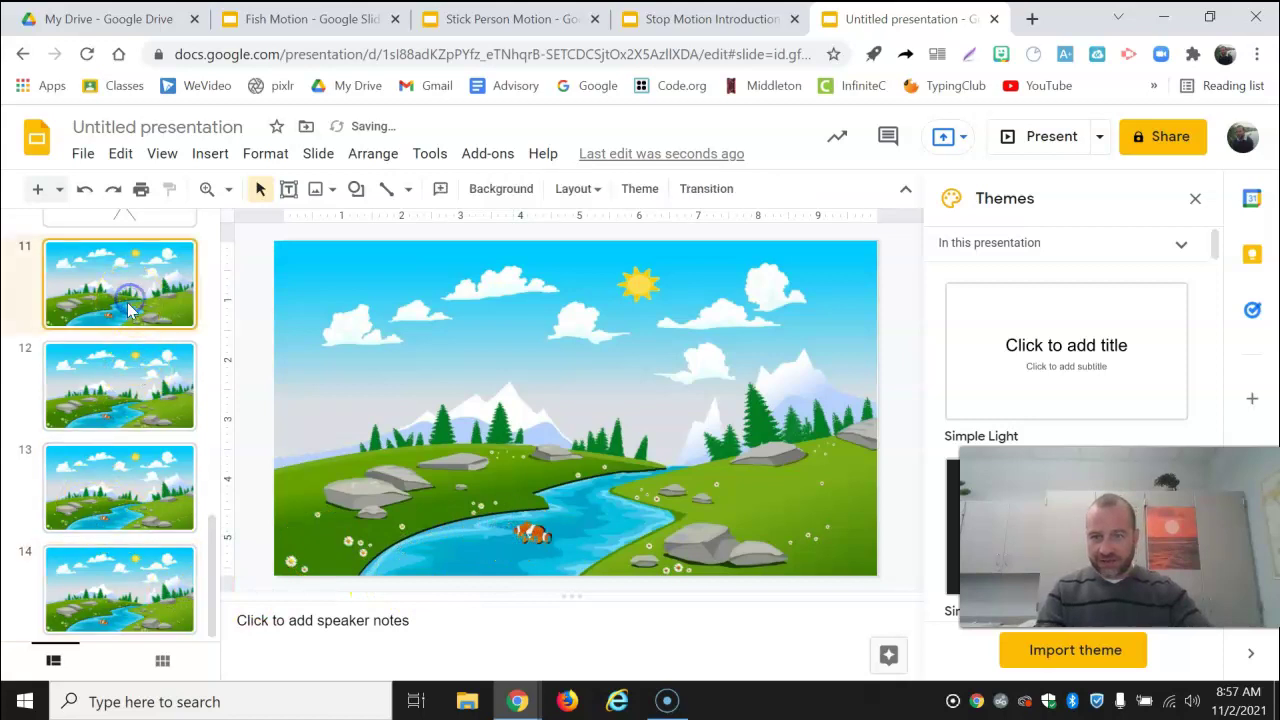
pyautogui.press('Down')
pyautogui.press('Down')
pyautogui.press('Down')
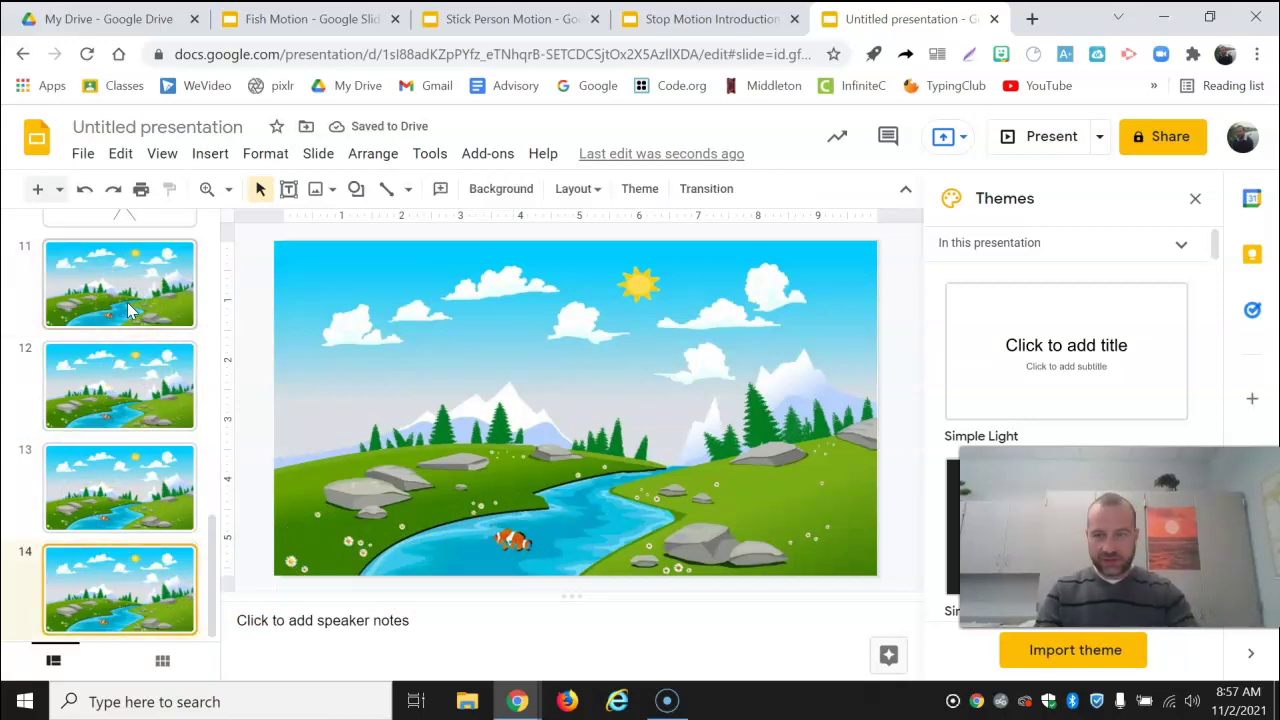
# Replay the clownfish frames backward from slide 14 and forward again to check the swimming motion
pyautogui.press('Up')
pyautogui.press('Up')
pyautogui.press('Up')
pyautogui.press('Up')
pyautogui.press('Down')
pyautogui.press('Down')
pyautogui.press('Down')
pyautogui.press('Down')
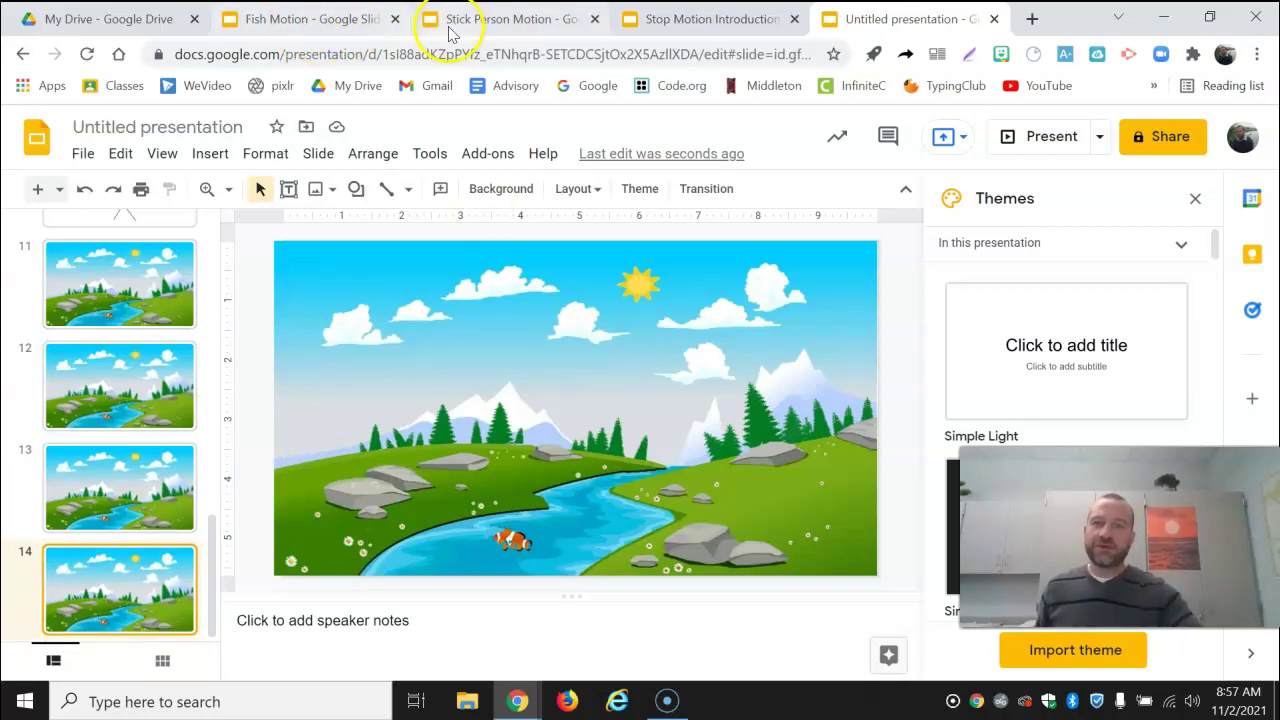
# Open the Stick Person Motion presentation and play its animation frame by frame from slide 1 to the "The End!" slide
pyautogui.click(480, 17)
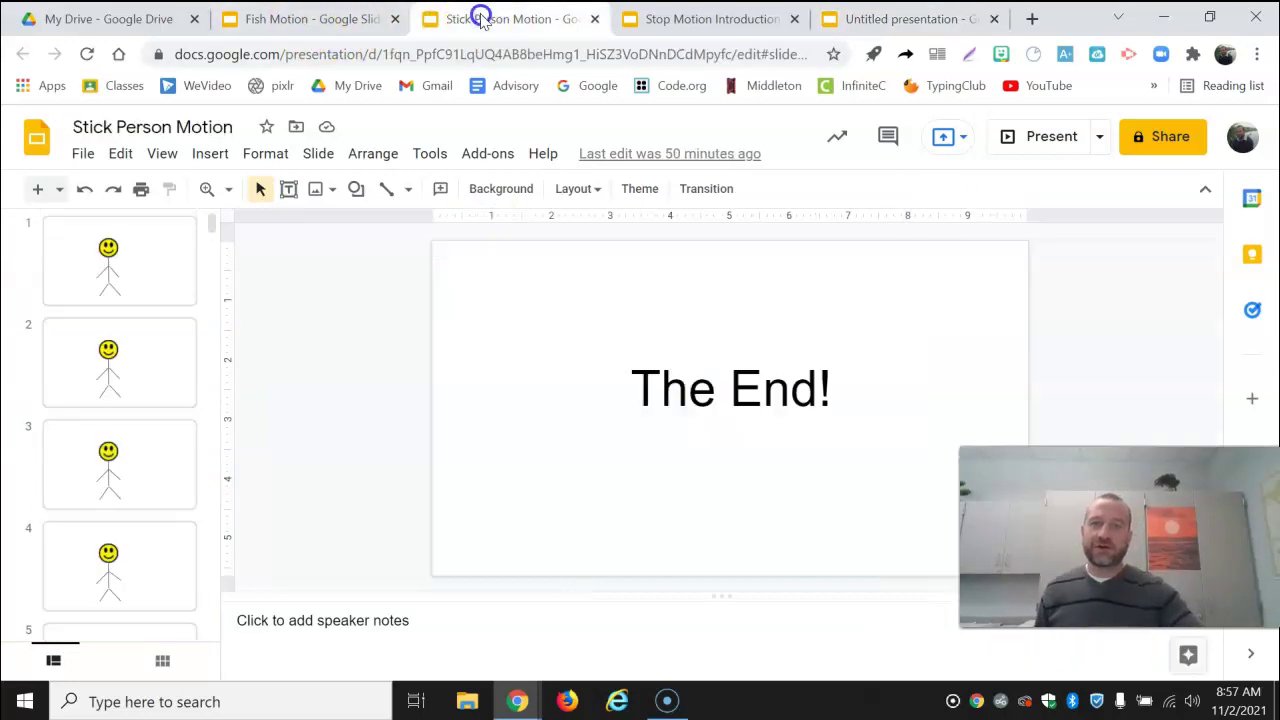
pyautogui.click(145, 280)
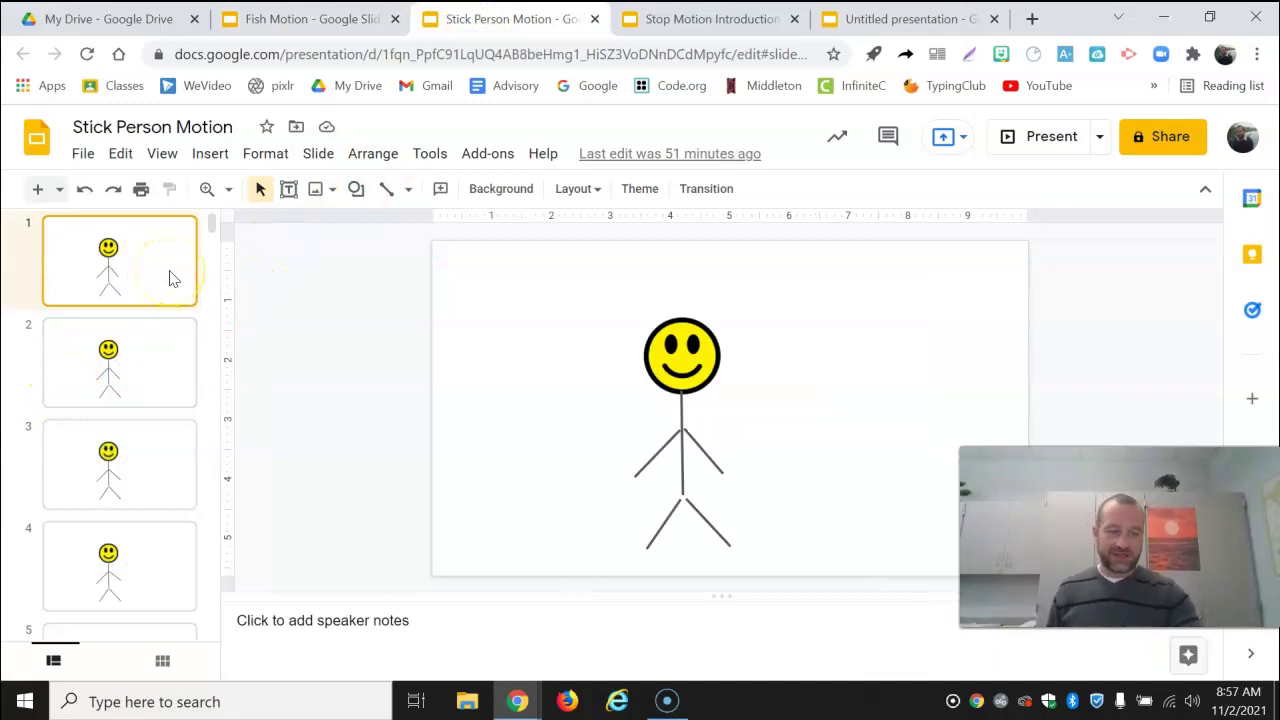
pyautogui.press('Down')
pyautogui.press('Down')
pyautogui.press('Down')
pyautogui.press('Down')
pyautogui.press('Down')
pyautogui.press('Down')
pyautogui.press('Down')
pyautogui.press('Down')
pyautogui.press('Down')
pyautogui.press('Down')
pyautogui.press('Down')
pyautogui.press('Down')
pyautogui.press('Down')
pyautogui.press('Down')
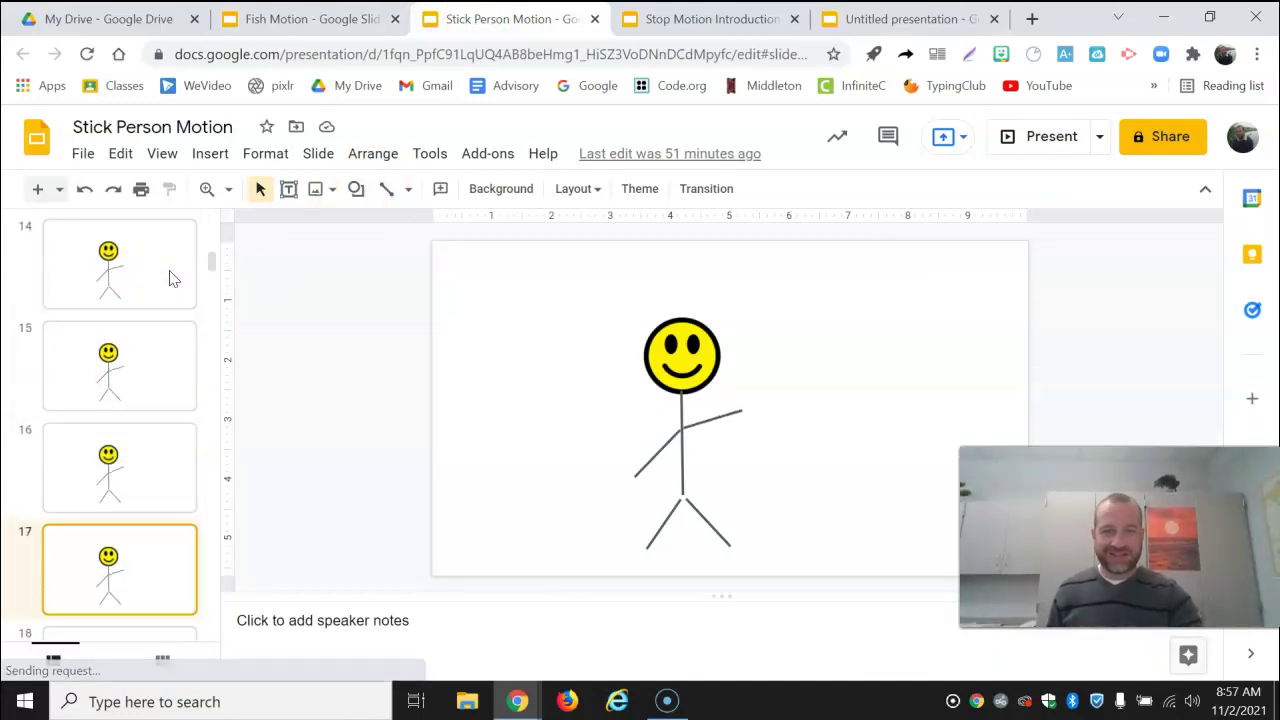
pyautogui.press('Down')
pyautogui.press('Down')
pyautogui.press('Down')
pyautogui.press('Down')
pyautogui.press('Down')
pyautogui.press('Down')
pyautogui.press('Down')
pyautogui.press('Down')
pyautogui.press('Down')
pyautogui.press('Down')
pyautogui.press('Down')
pyautogui.press('Down')
pyautogui.press('Down')
pyautogui.press('Down')
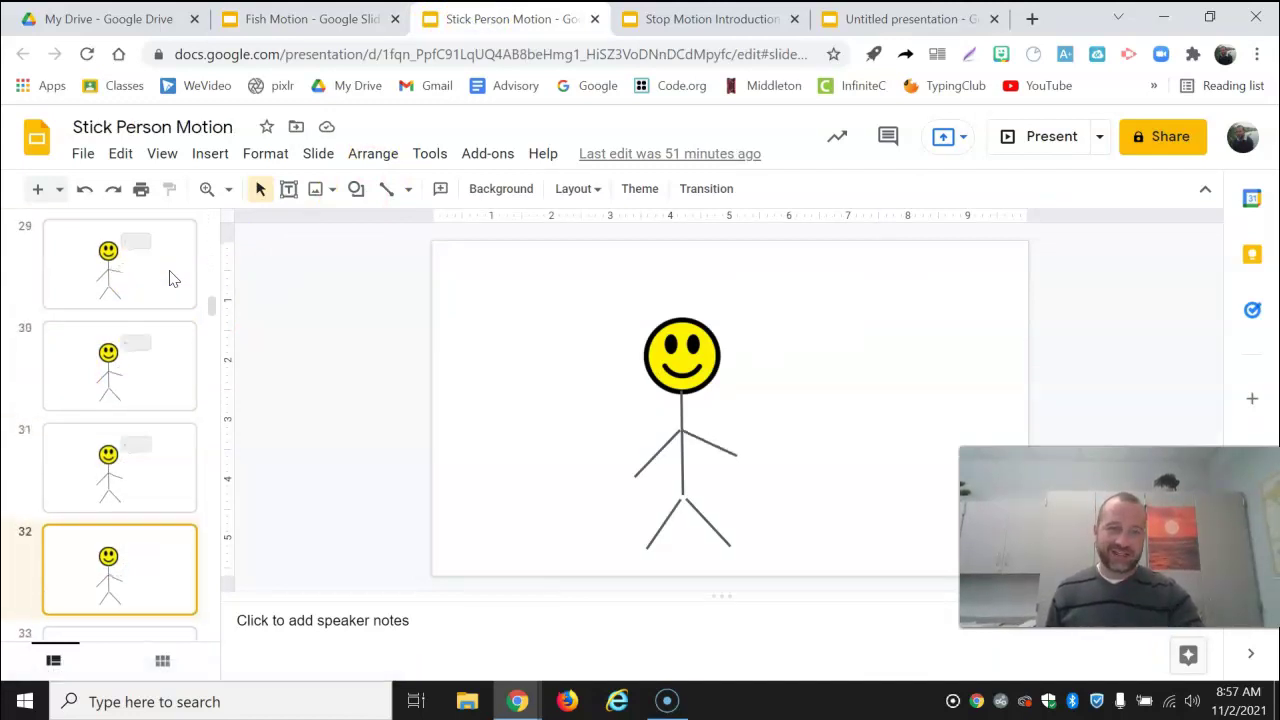
pyautogui.press('Down')
pyautogui.press('Down')
pyautogui.press('Down')
pyautogui.press('Down')
pyautogui.press('Down')
pyautogui.press('Down')
pyautogui.press('Down')
pyautogui.press('Down')
pyautogui.press('Down')
pyautogui.press('Down')
pyautogui.press('Down')
pyautogui.press('Down')
pyautogui.press('Down')
pyautogui.press('Down')
pyautogui.press('Down')
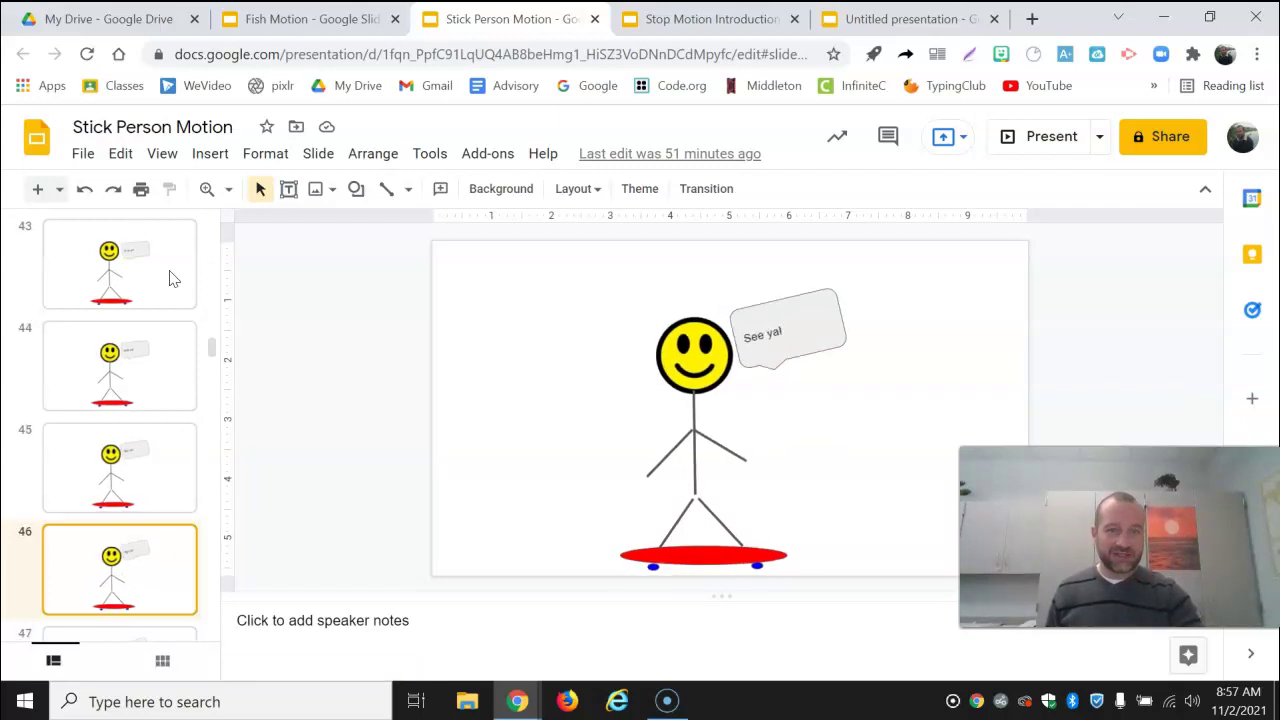
pyautogui.press('Down')
pyautogui.press('Down')
pyautogui.press('Down')
pyautogui.press('Down')
pyautogui.press('Down')
pyautogui.press('Down')
pyautogui.press('Down')
pyautogui.press('Down')
pyautogui.press('Down')
pyautogui.press('Down')
pyautogui.press('Down')
pyautogui.press('Down')
pyautogui.press('Down')
pyautogui.press('Down')
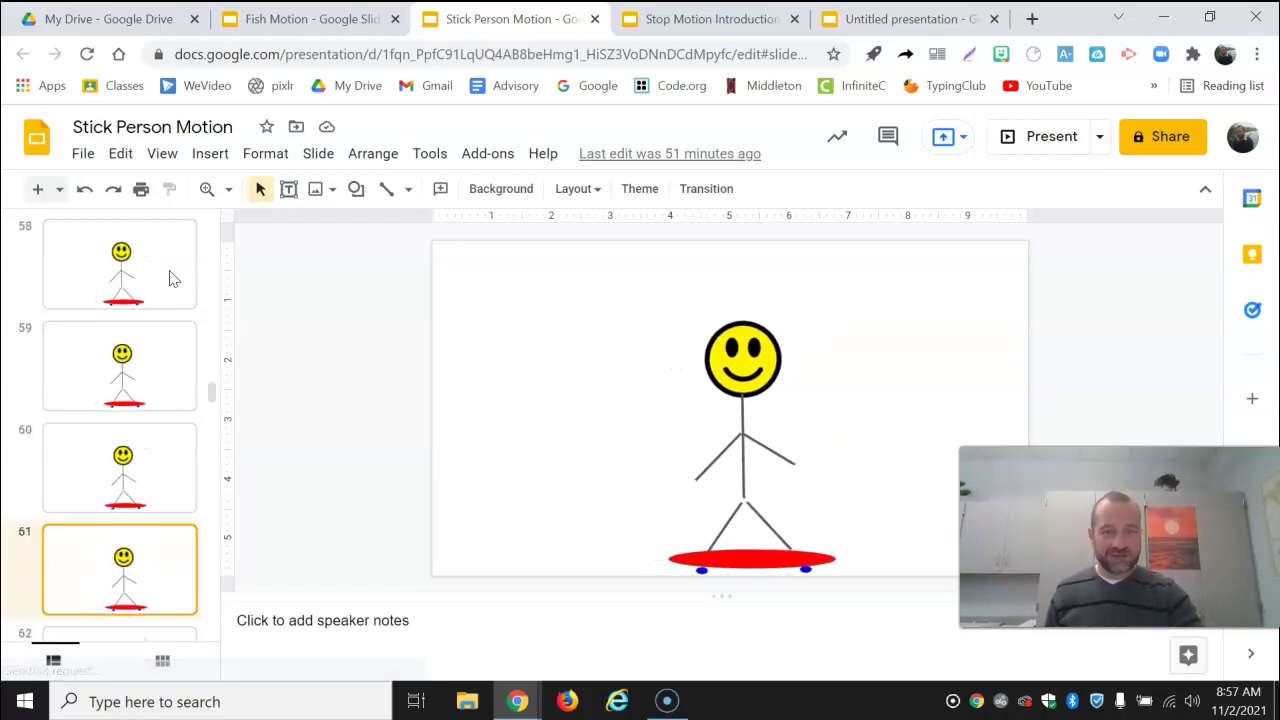
pyautogui.press('Down')
pyautogui.press('Down')
pyautogui.press('Down')
pyautogui.press('Down')
pyautogui.press('Down')
pyautogui.press('Down')
pyautogui.press('Down')
pyautogui.press('Down')
pyautogui.press('Down')
pyautogui.press('Down')
pyautogui.press('Down')
pyautogui.press('Down')
pyautogui.press('Down')
pyautogui.press('Down')
pyautogui.press('Down')
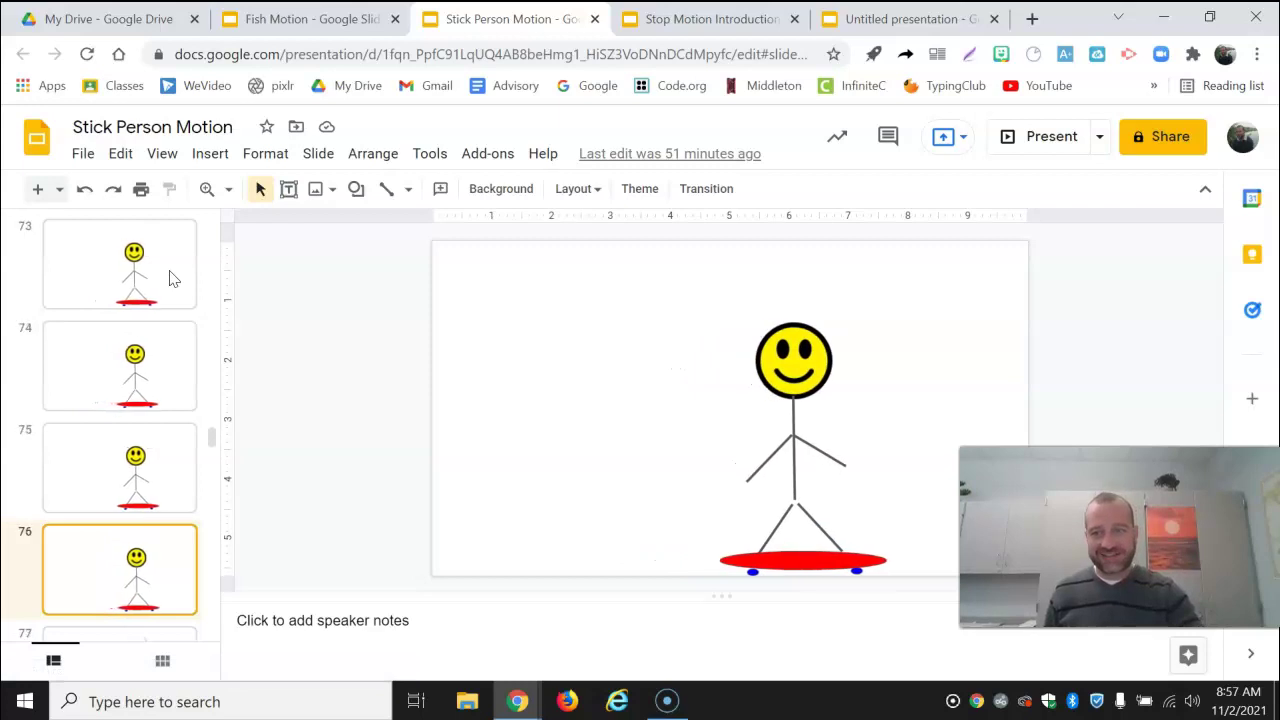
pyautogui.press('Down')
pyautogui.press('Down')
pyautogui.press('Down')
pyautogui.press('Down')
pyautogui.press('Down')
pyautogui.press('Down')
pyautogui.press('Down')
pyautogui.press('Down')
pyautogui.press('Down')
pyautogui.press('Down')
pyautogui.press('Down')
pyautogui.press('Down')
pyautogui.press('Down')
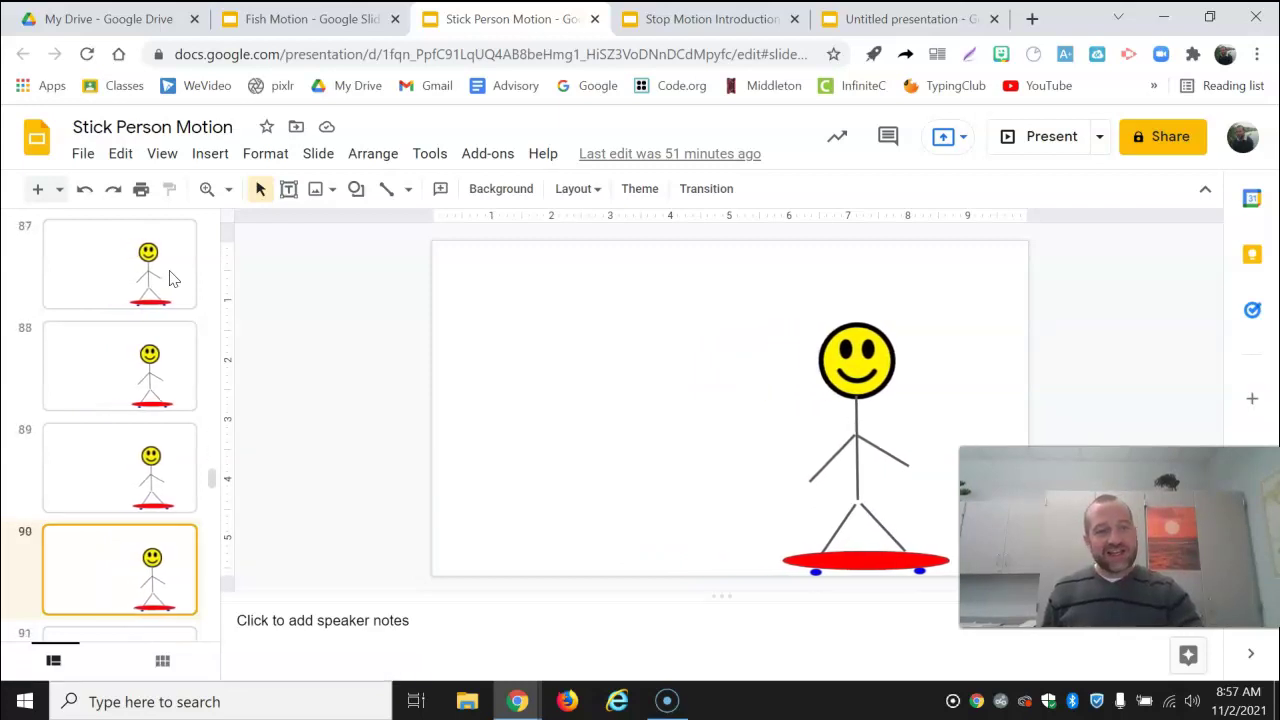
pyautogui.press('Down')
pyautogui.press('Down')
pyautogui.press('Down')
pyautogui.press('Down')
pyautogui.press('Down')
pyautogui.press('Down')
pyautogui.press('Down')
pyautogui.press('Down')
pyautogui.press('Down')
pyautogui.press('Down')
pyautogui.press('Down')
pyautogui.press('Down')
pyautogui.press('Down')
pyautogui.press('Down')
pyautogui.press('Down')
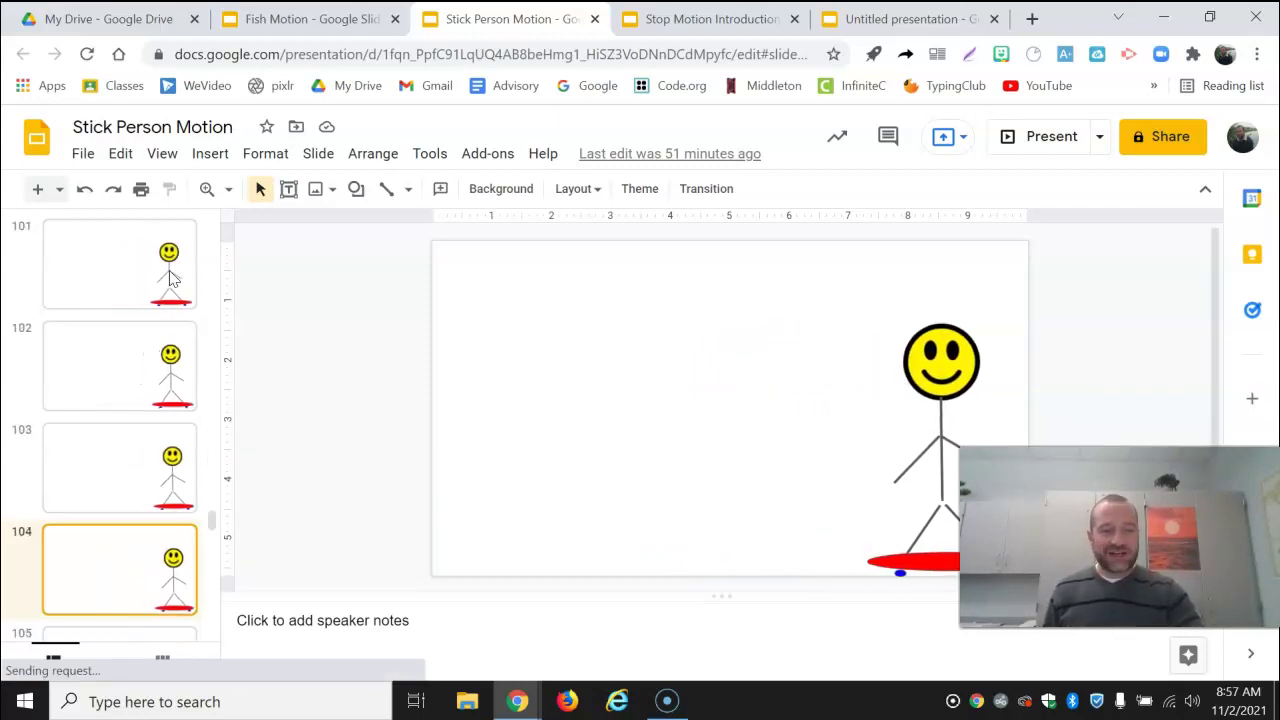
pyautogui.press('Down')
pyautogui.press('Down')
pyautogui.press('Down')
pyautogui.press('Down')
pyautogui.press('Down')
pyautogui.press('Down')
pyautogui.press('Down')
pyautogui.press('Down')
pyautogui.press('Down')
pyautogui.press('Down')
pyautogui.press('Down')
pyautogui.press('Down')
pyautogui.press('Down')
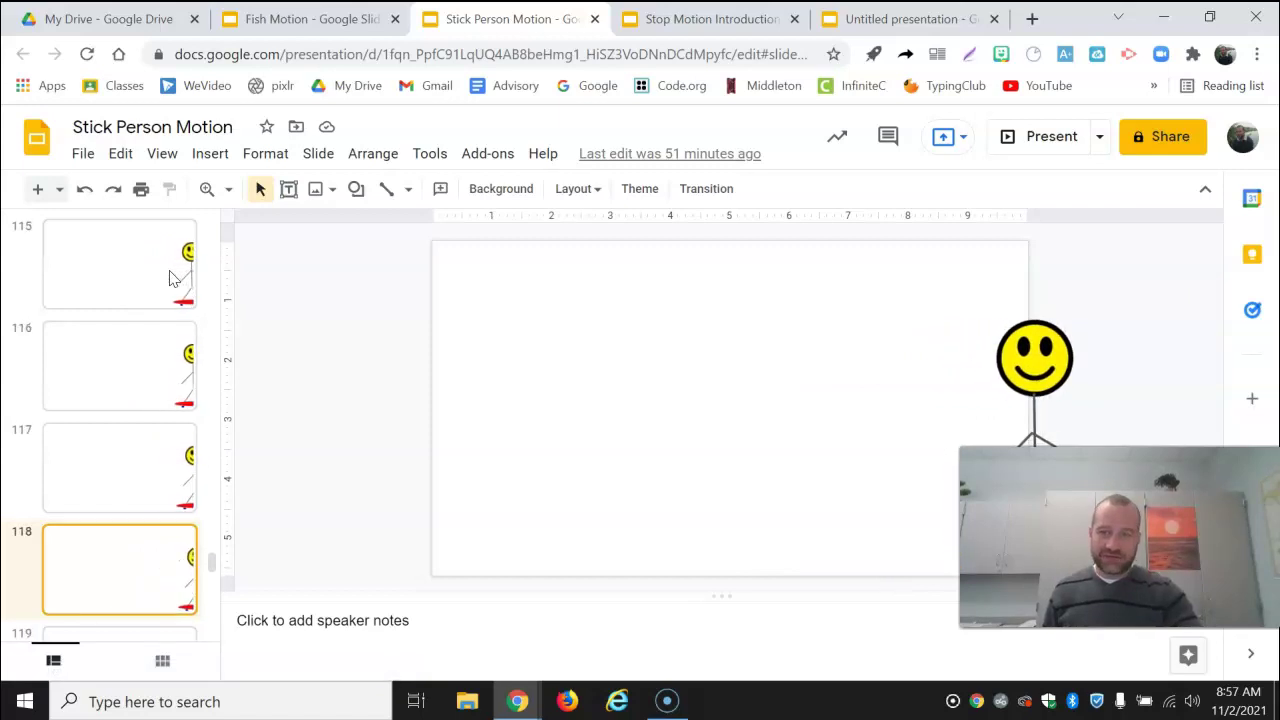
pyautogui.press('Down')
pyautogui.press('Down')
pyautogui.press('Down')
pyautogui.press('Down')
pyautogui.press('Down')
pyautogui.press('Down')
pyautogui.press('Down')
pyautogui.press('Down')
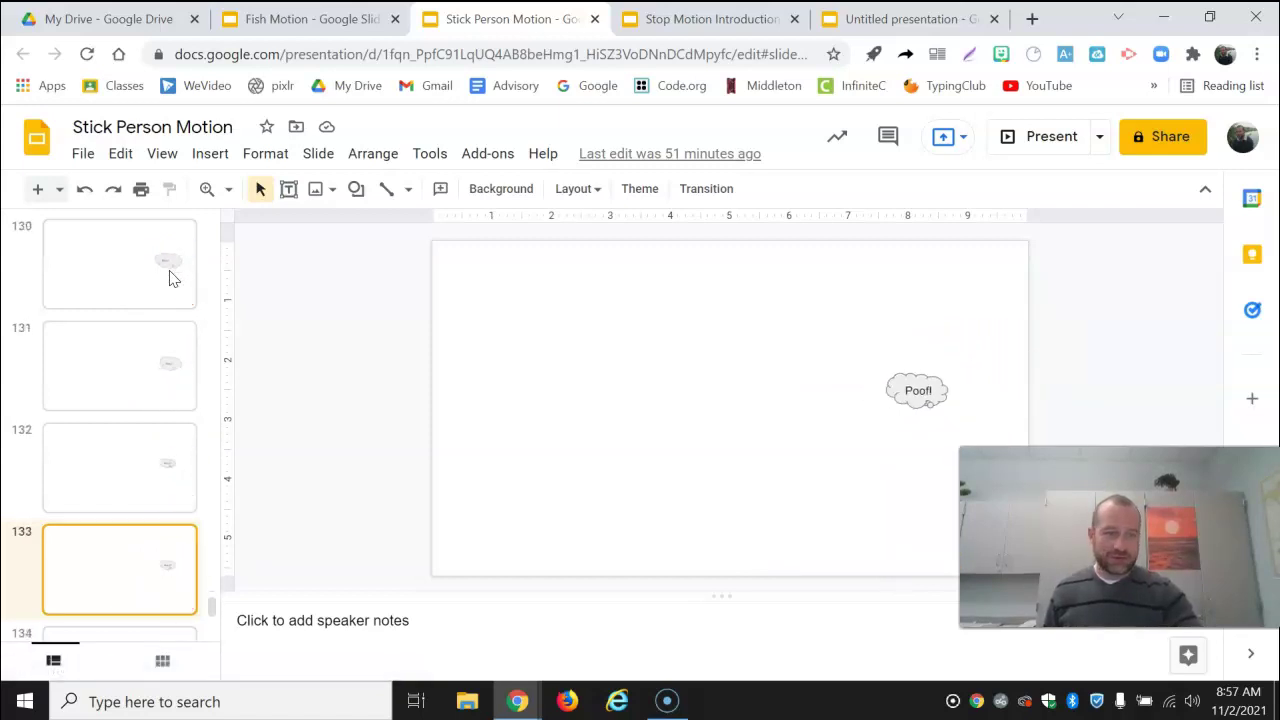
pyautogui.press('Down')
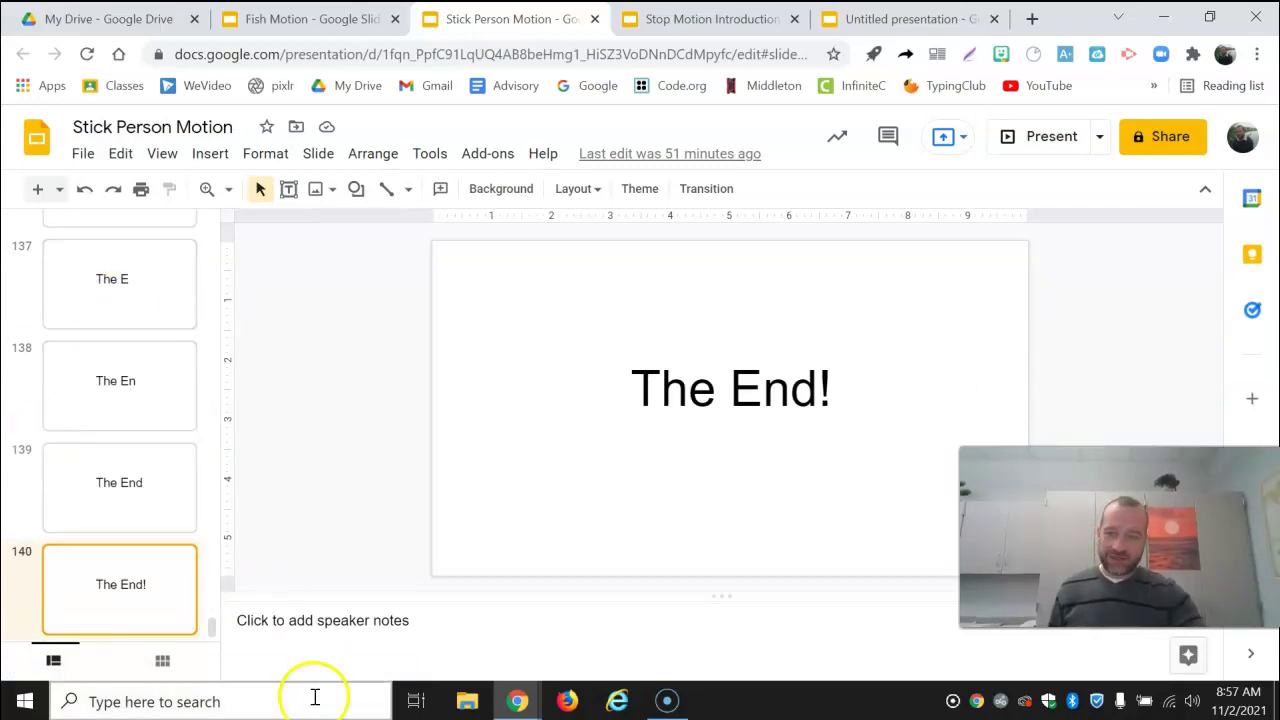
pyautogui.click(50, 583)
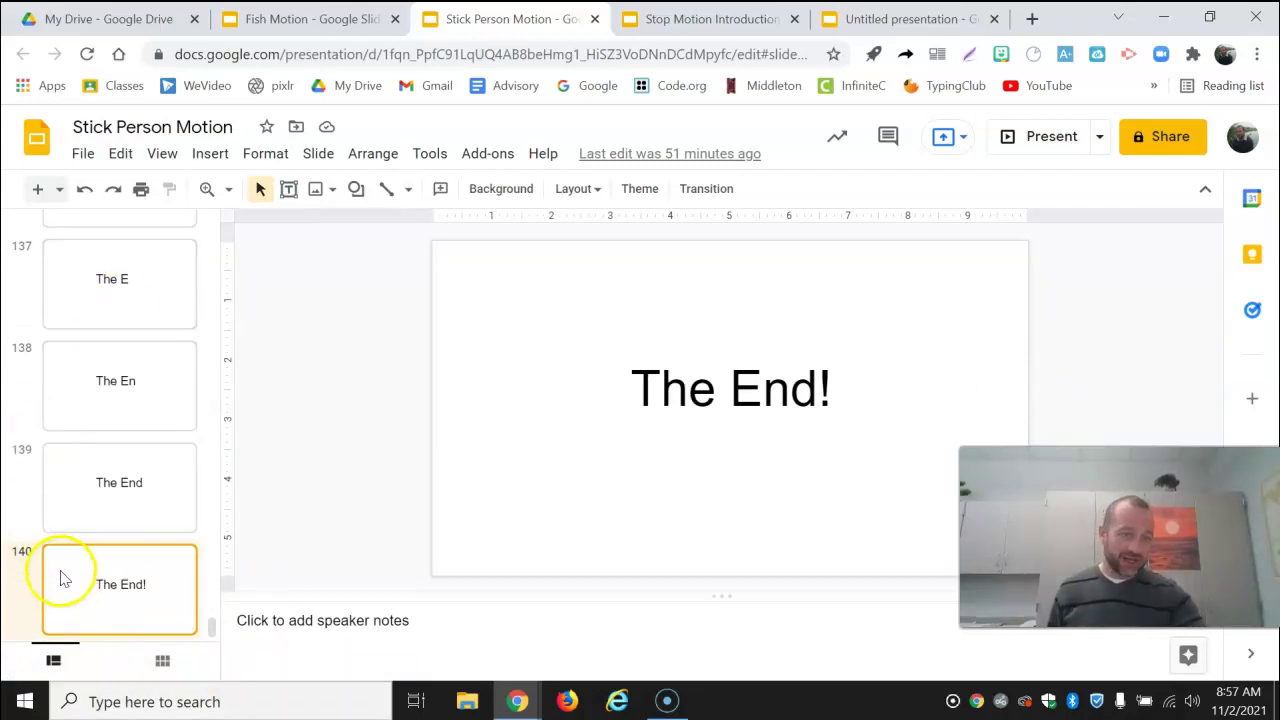
# Switch to the Fish Motion presentation and play its goldfish animation frame by frame from slide 1 to the last slide, 81
pyautogui.click(296, 17)
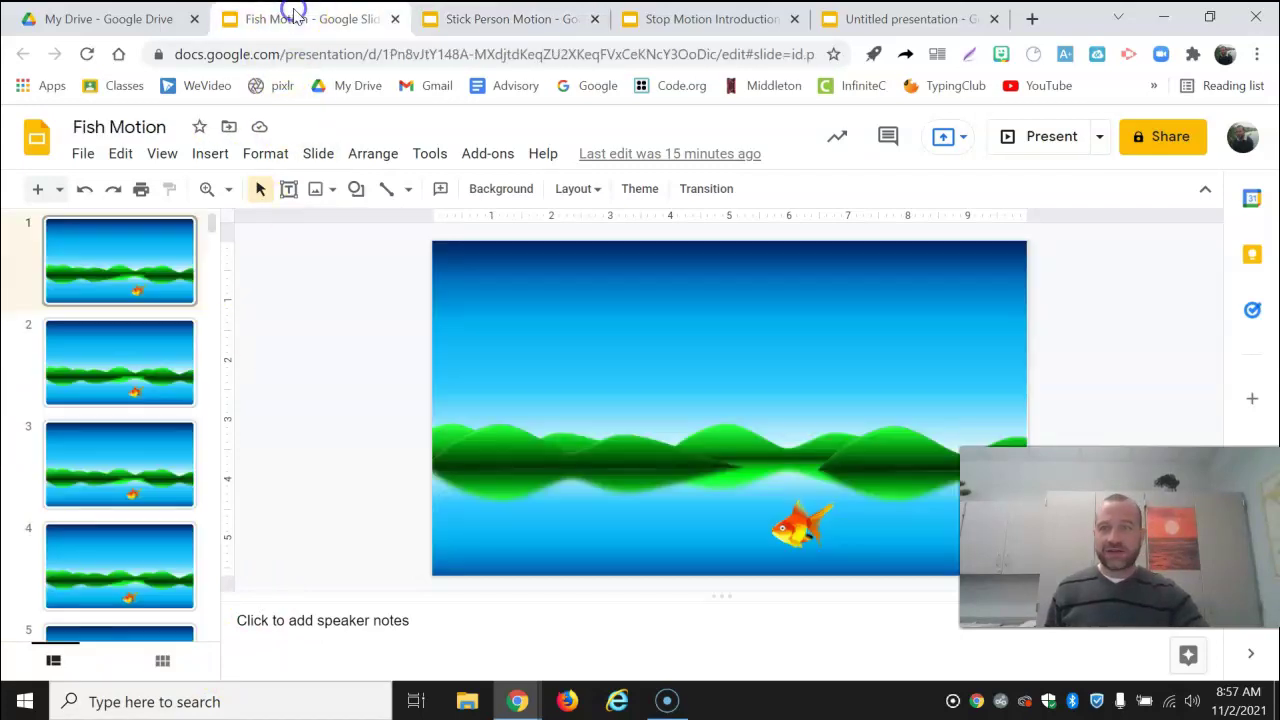
pyautogui.click(137, 275)
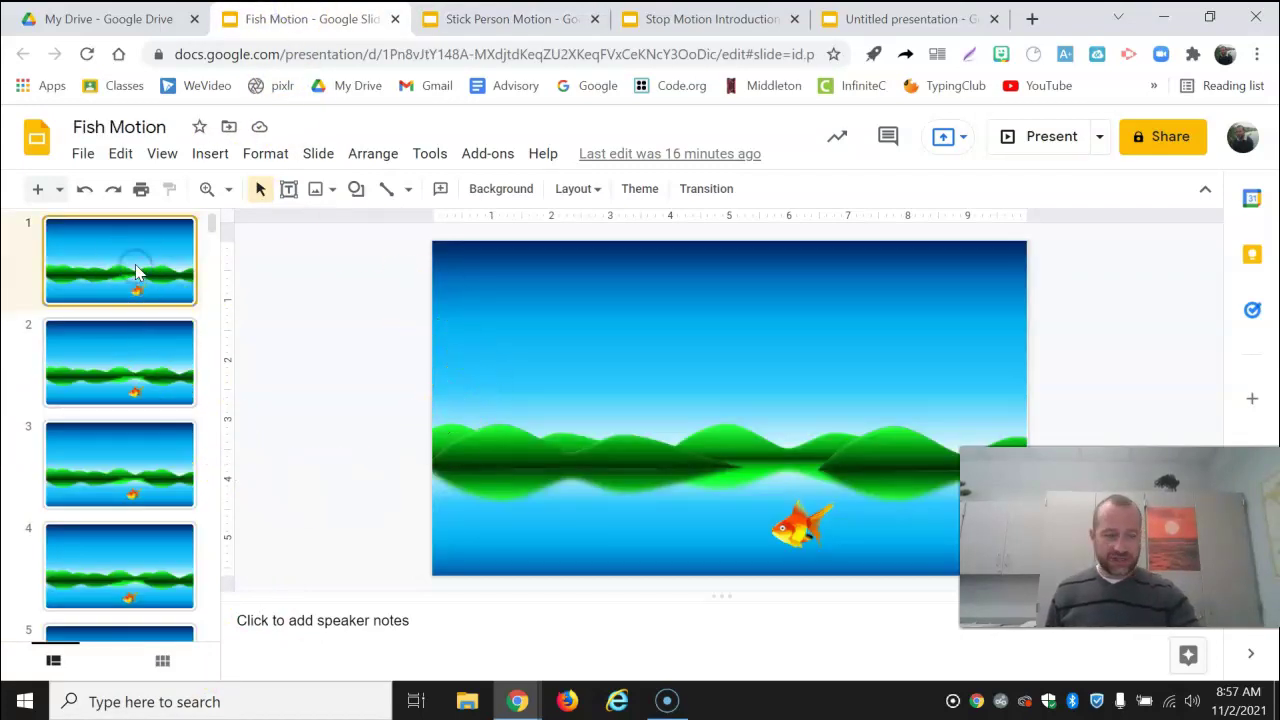
pyautogui.press('Down')
pyautogui.press('Down')
pyautogui.press('Down')
pyautogui.press('Down')
pyautogui.press('Down')
pyautogui.press('Down')
pyautogui.press('Down')
pyautogui.press('Down')
pyautogui.press('Down')
pyautogui.press('Down')
pyautogui.press('Down')
pyautogui.press('Down')
pyautogui.press('Down')
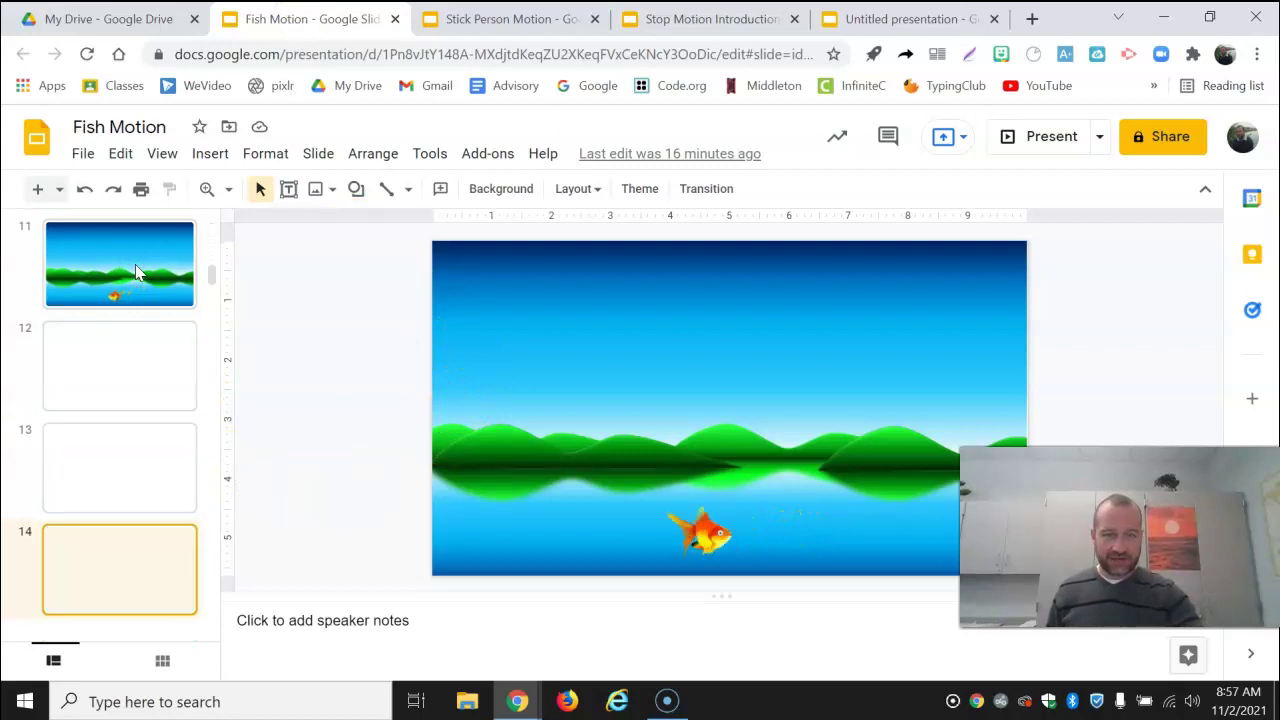
pyautogui.press('Down')
pyautogui.press('Down')
pyautogui.press('Down')
pyautogui.press('Down')
pyautogui.press('Down')
pyautogui.press('Down')
pyautogui.press('Down')
pyautogui.press('Down')
pyautogui.press('Down')
pyautogui.press('Down')
pyautogui.press('Down')
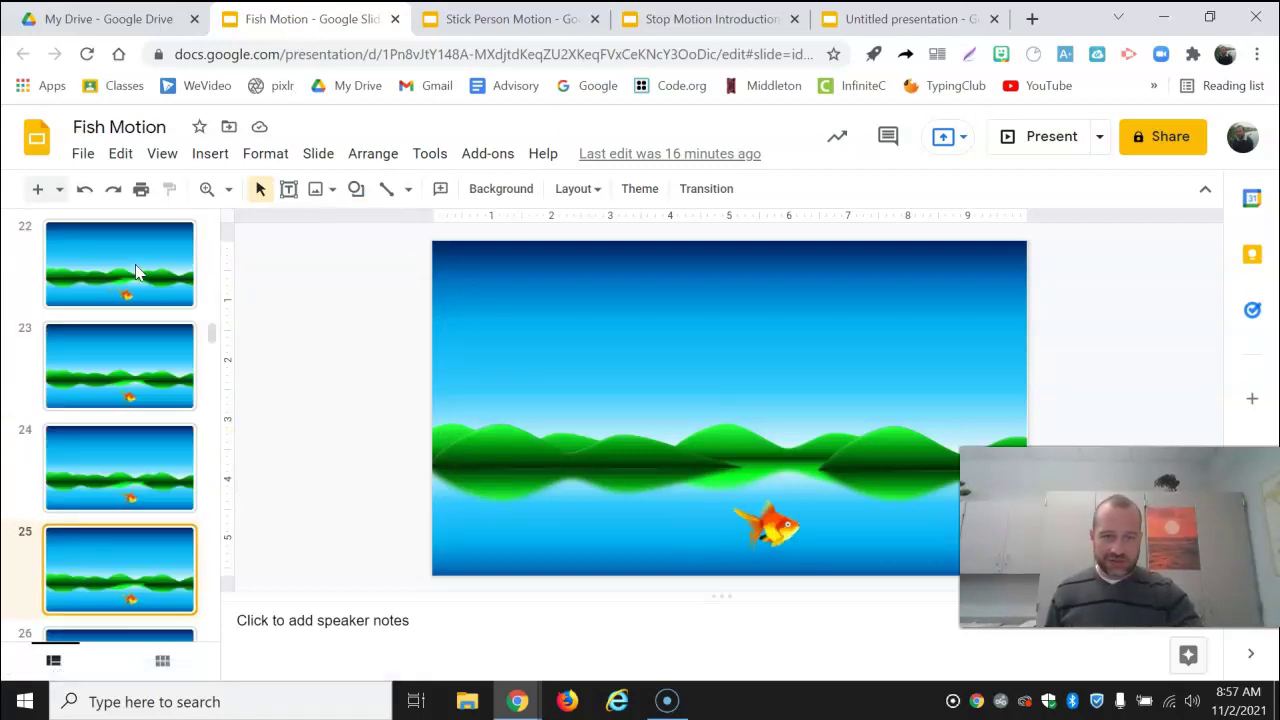
pyautogui.press('Down')
pyautogui.press('Down')
pyautogui.press('Down')
pyautogui.press('Down')
pyautogui.press('Down')
pyautogui.press('Down')
pyautogui.press('Down')
pyautogui.press('Down')
pyautogui.press('Down')
pyautogui.press('Down')
pyautogui.press('Down')
pyautogui.press('Down')
pyautogui.press('Down')
pyautogui.press('Down')
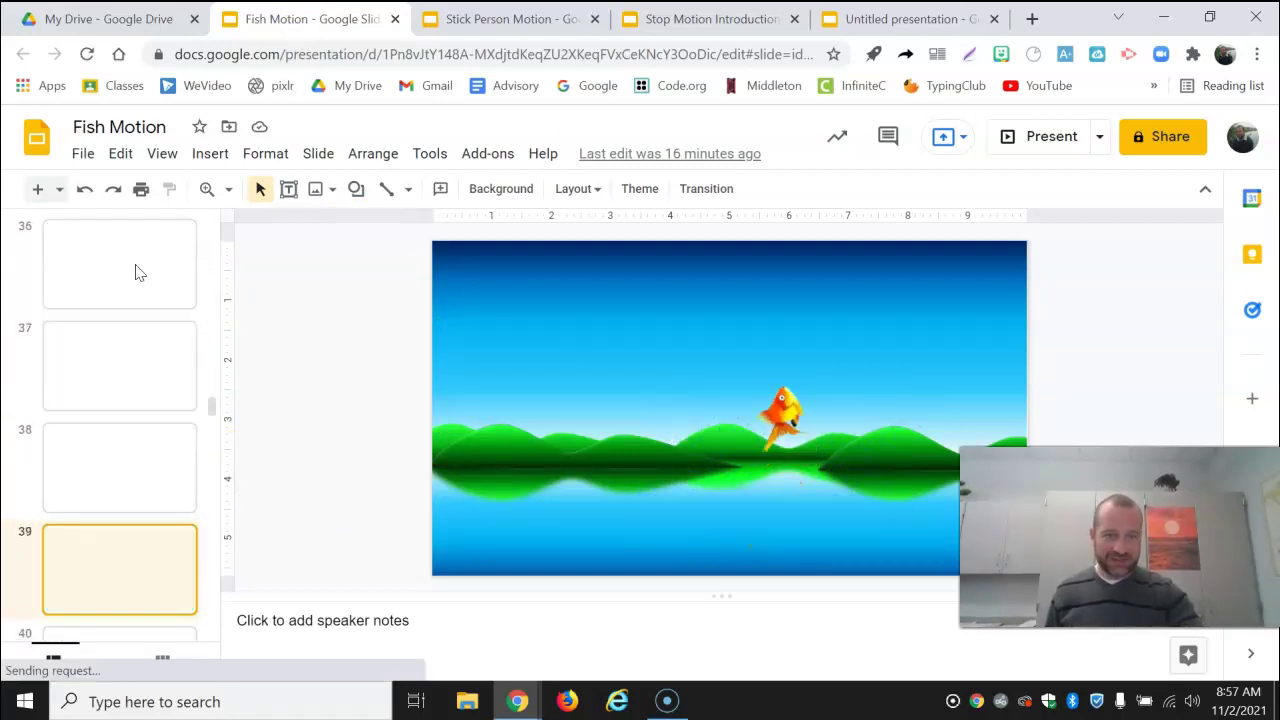
pyautogui.press('Down')
pyautogui.press('Down')
pyautogui.press('Down')
pyautogui.press('Down')
pyautogui.press('Down')
pyautogui.press('Down')
pyautogui.press('Down')
pyautogui.press('Down')
pyautogui.press('Down')
pyautogui.press('Down')
pyautogui.press('Down')
pyautogui.press('Down')
pyautogui.press('Down')
pyautogui.press('Down')
pyautogui.press('Down')
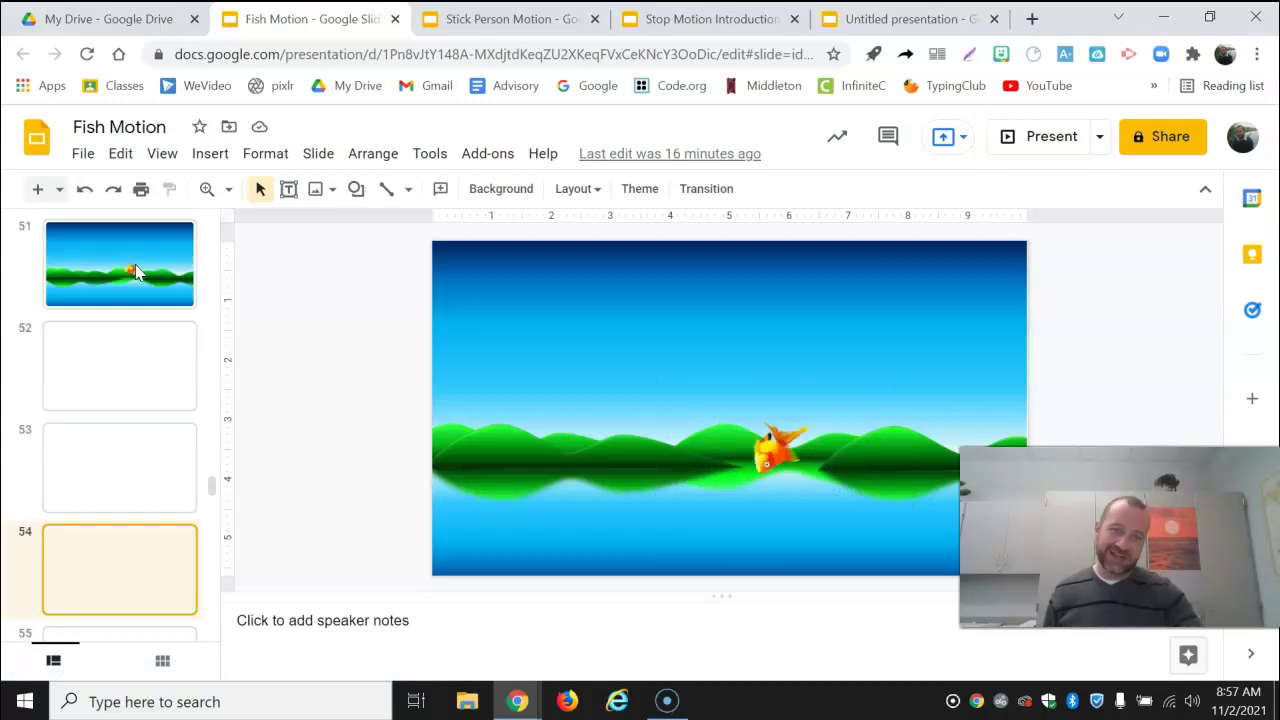
pyautogui.press('Down')
pyautogui.press('Down')
pyautogui.press('Down')
pyautogui.press('Down')
pyautogui.press('Down')
pyautogui.press('Down')
pyautogui.press('Down')
pyautogui.press('Down')
pyautogui.press('Down')
pyautogui.press('Down')
pyautogui.press('Down')
pyautogui.press('Down')
pyautogui.press('Down')
pyautogui.press('Down')
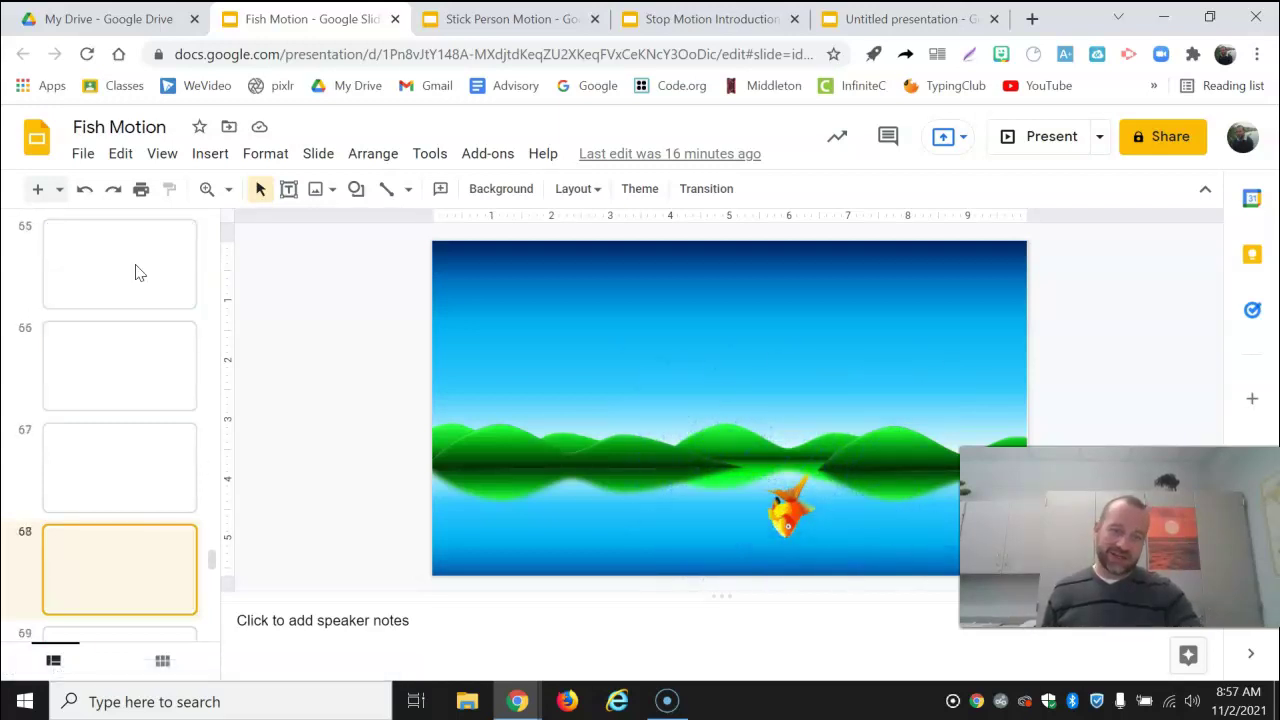
pyautogui.press('Down')
pyautogui.press('Down')
pyautogui.press('Down')
pyautogui.press('Down')
pyautogui.press('Down')
pyautogui.press('Down')
pyautogui.press('Down')
pyautogui.press('Down')
pyautogui.press('Down')
pyautogui.press('Down')
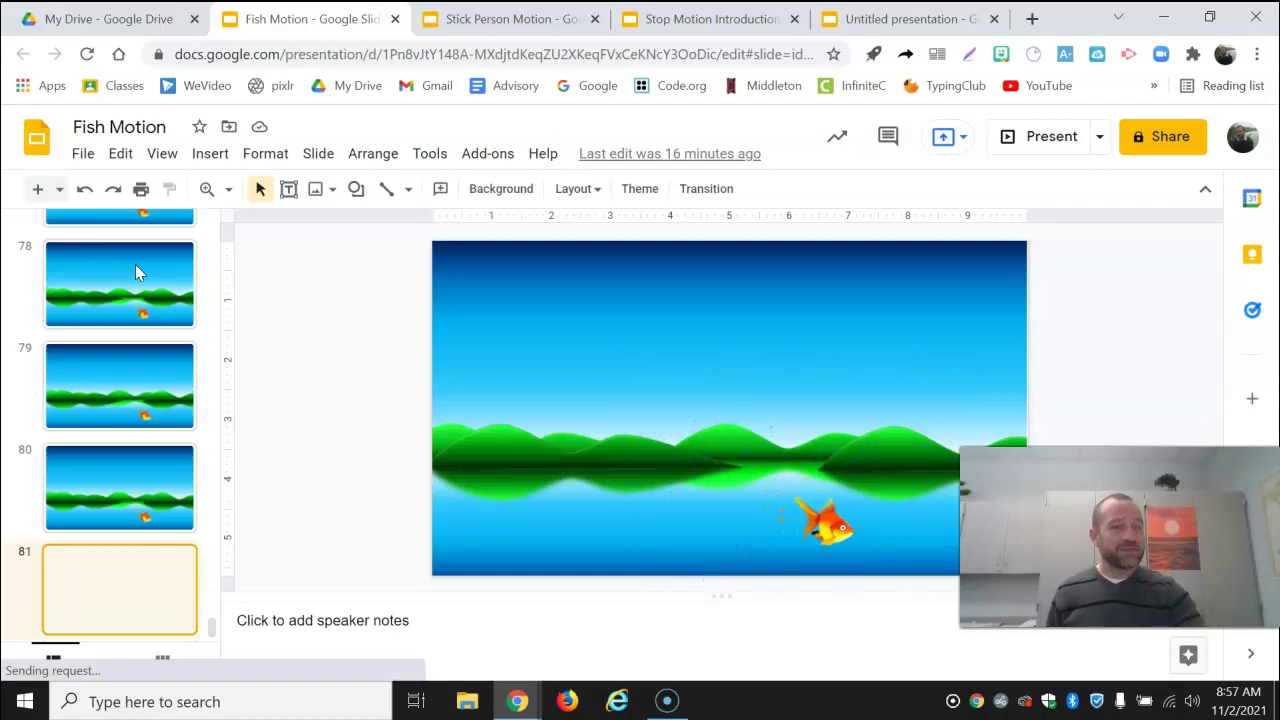